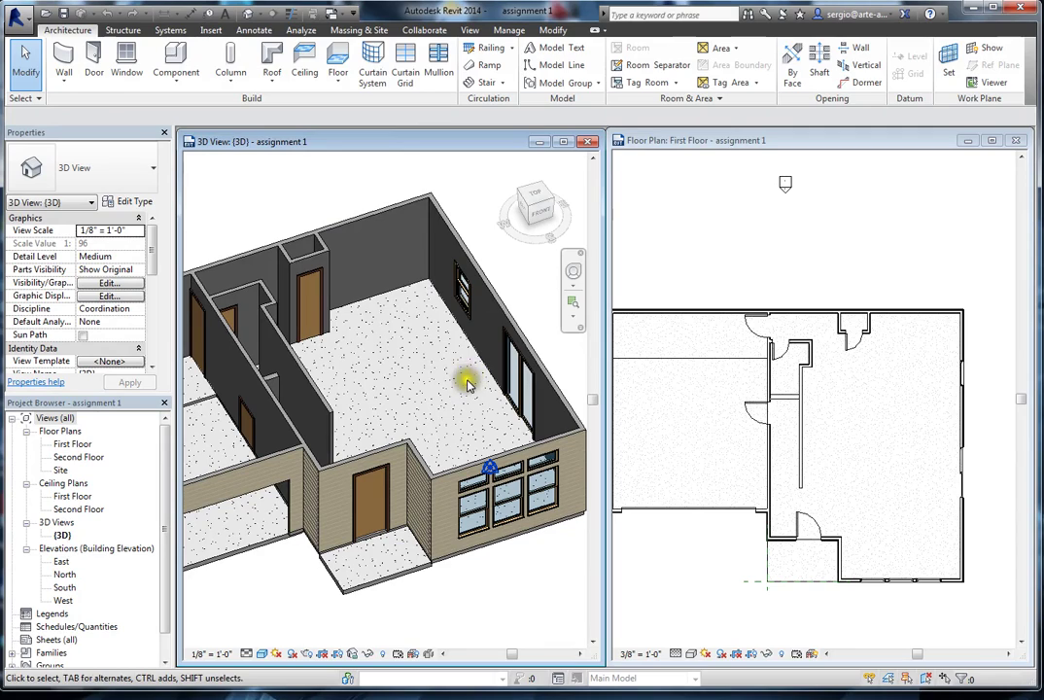
Review the highlighted fixtures on plan pages 3 and 4 of Assignments.pdf in Bluebeam PDF Revu, and return to Revit
drag(1042, 56, 488, 108)
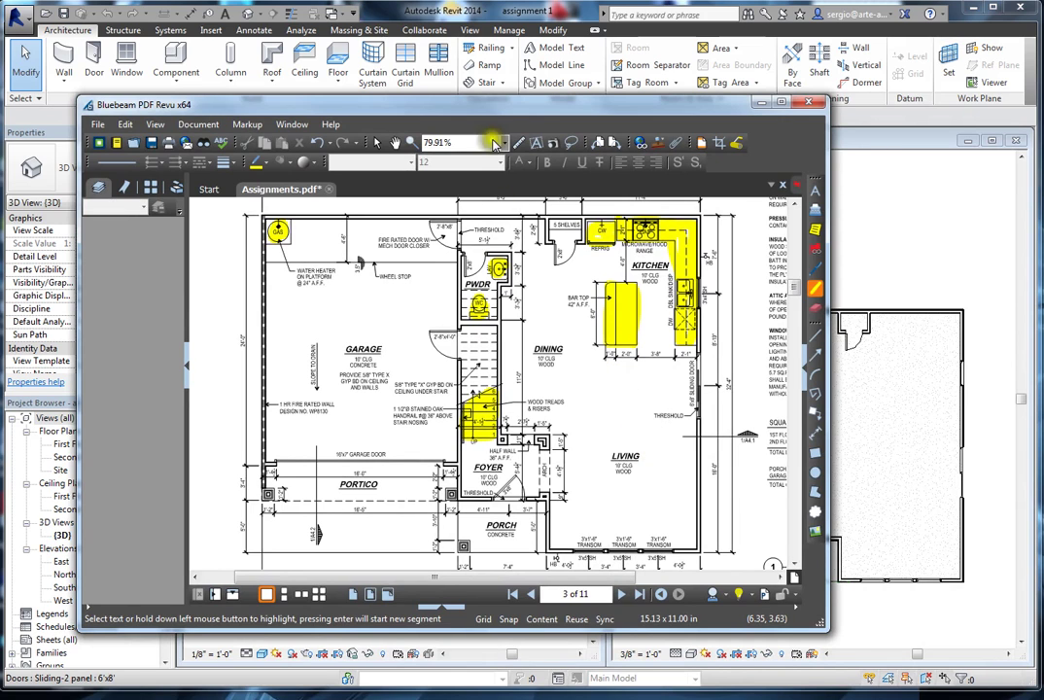
drag(495, 113, 246, 158)
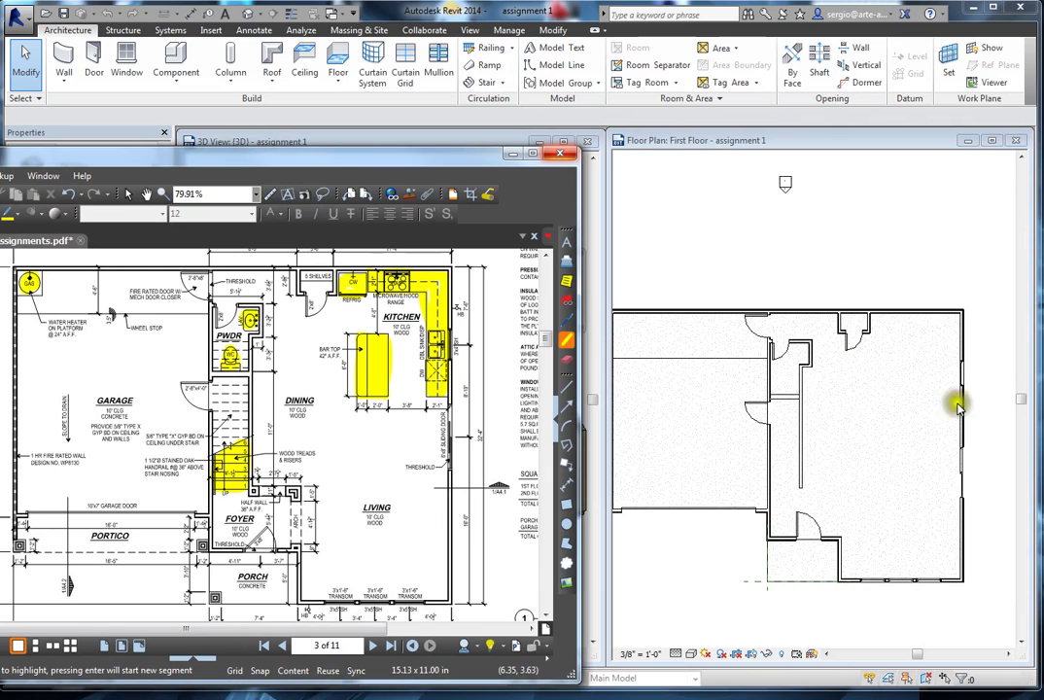
drag(401, 171, 694, 133)
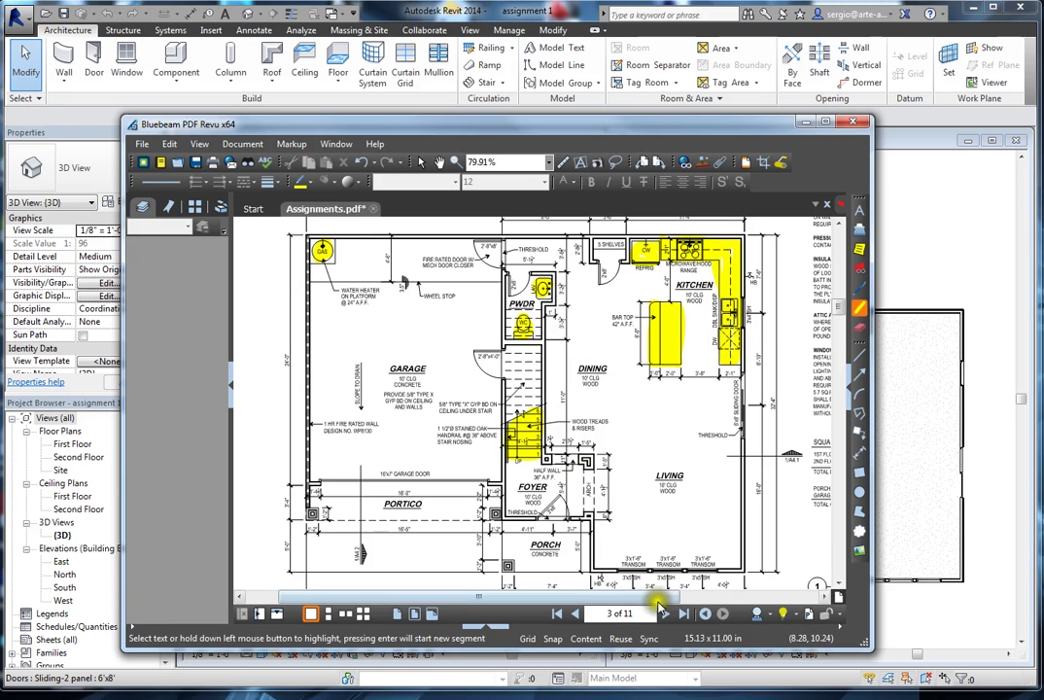
click(666, 612)
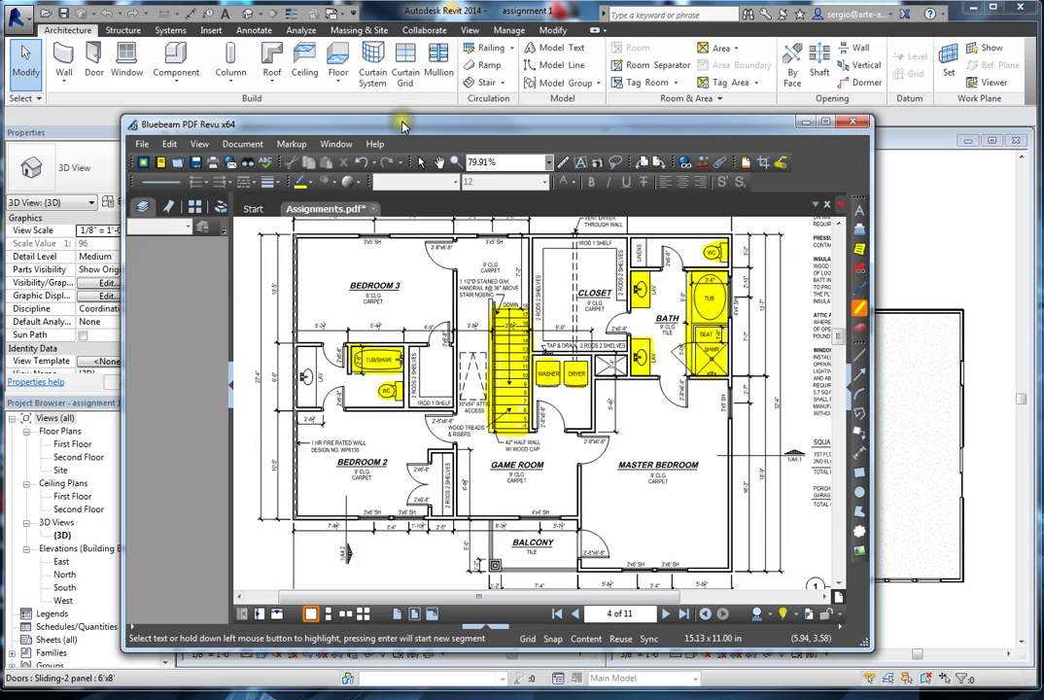
drag(396, 127, 1042, 109)
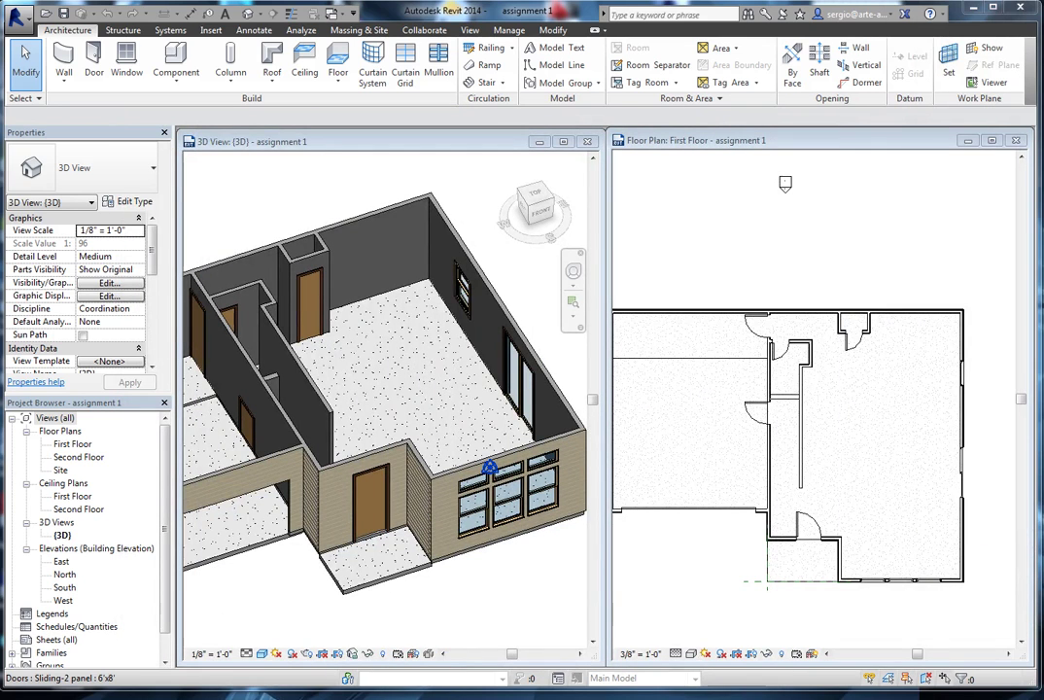
Start placing a component and browse the US Imperial family library to the Plumbing, Architectural, Fixtures folder
click(176, 58)
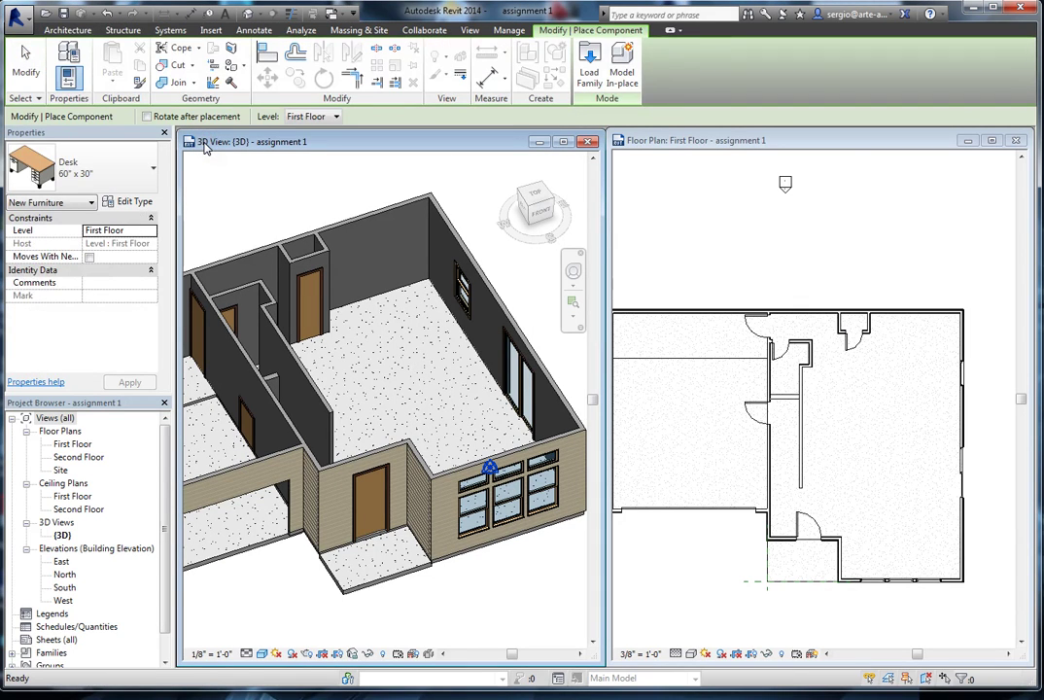
click(153, 170)
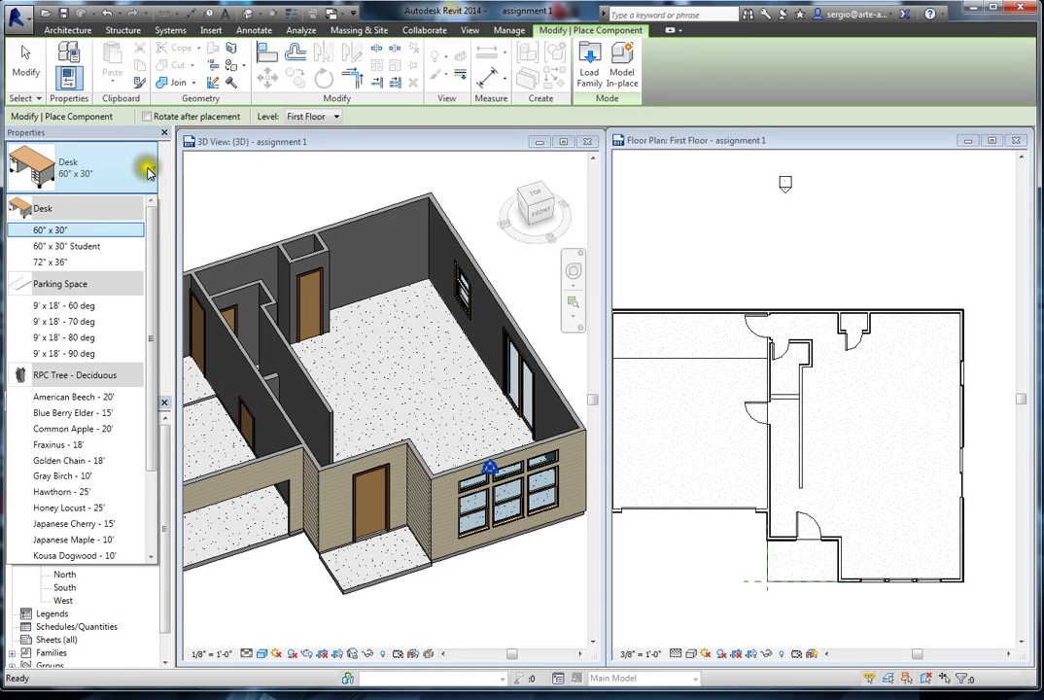
mouse_move(153, 248)
mouse_down()
mouse_move(152, 377)
mouse_move(145, 227)
mouse_up()
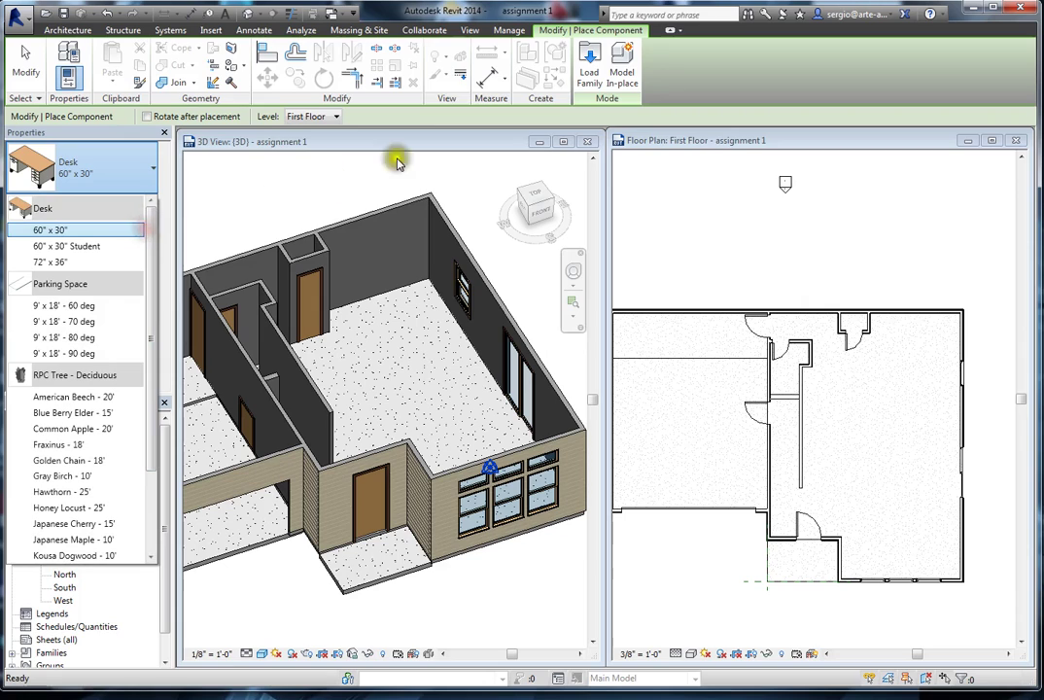
click(588, 76)
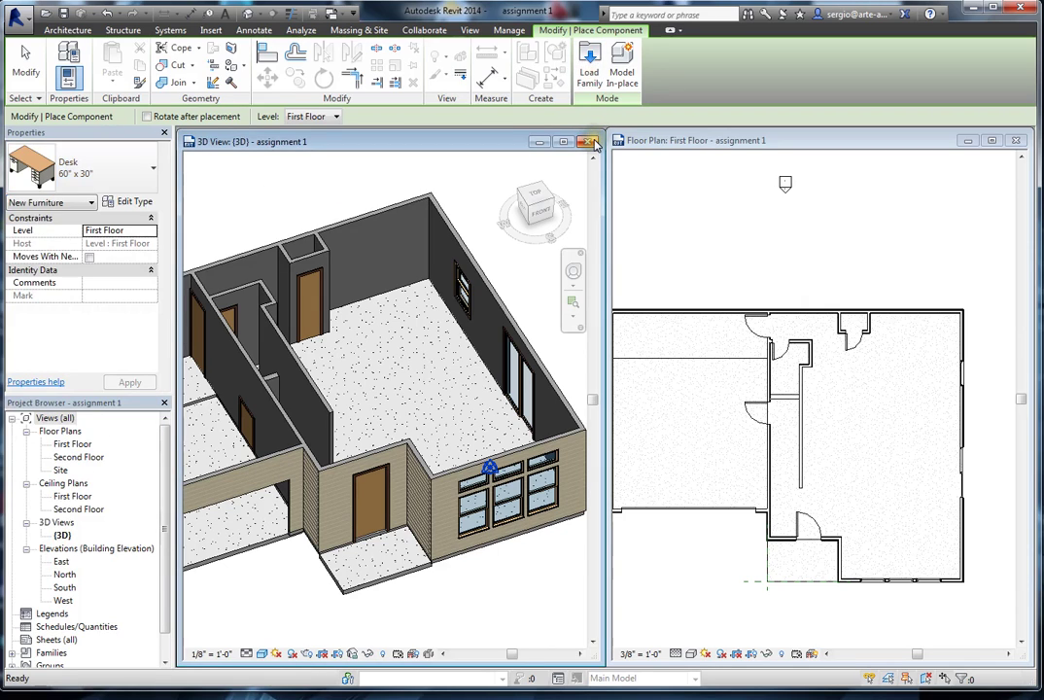
click(590, 74)
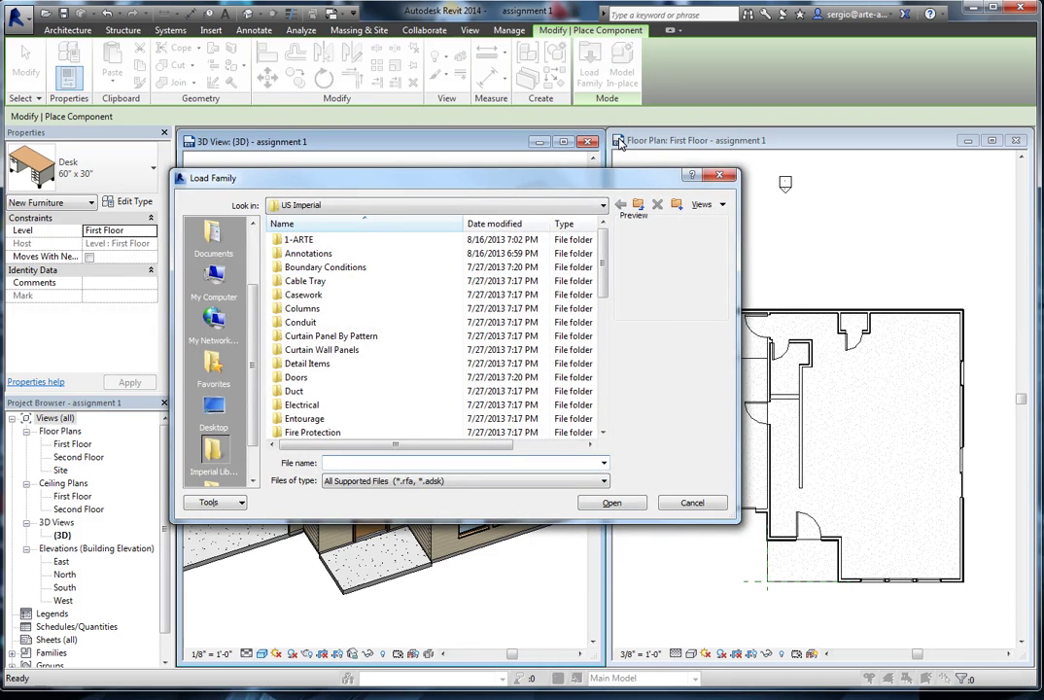
click(317, 398)
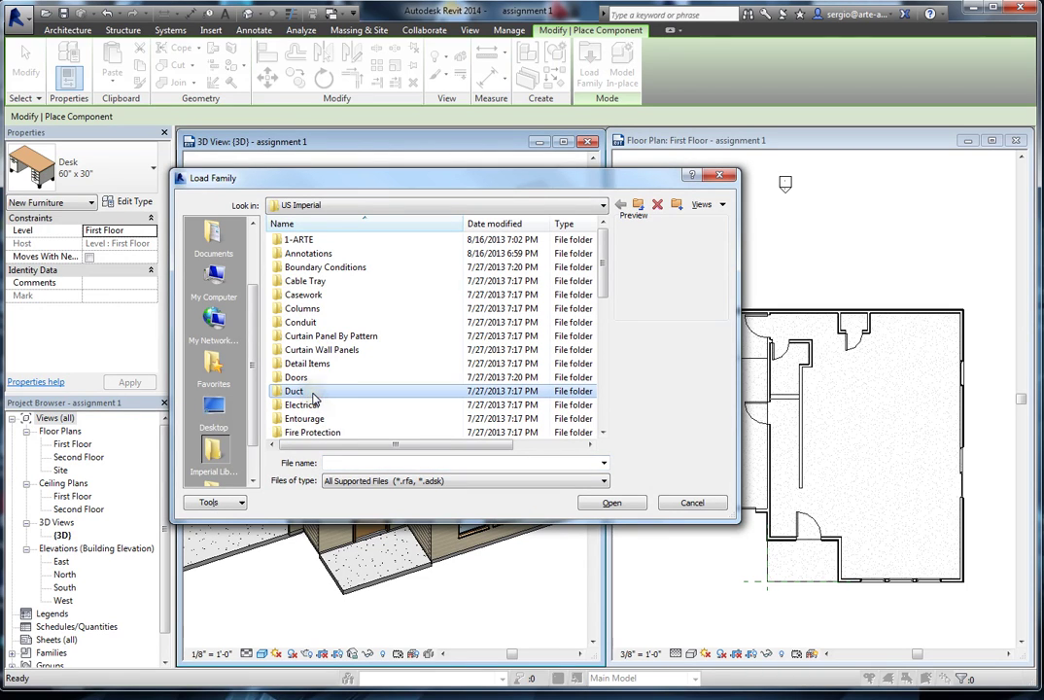
scroll(311, 389, down, 6)
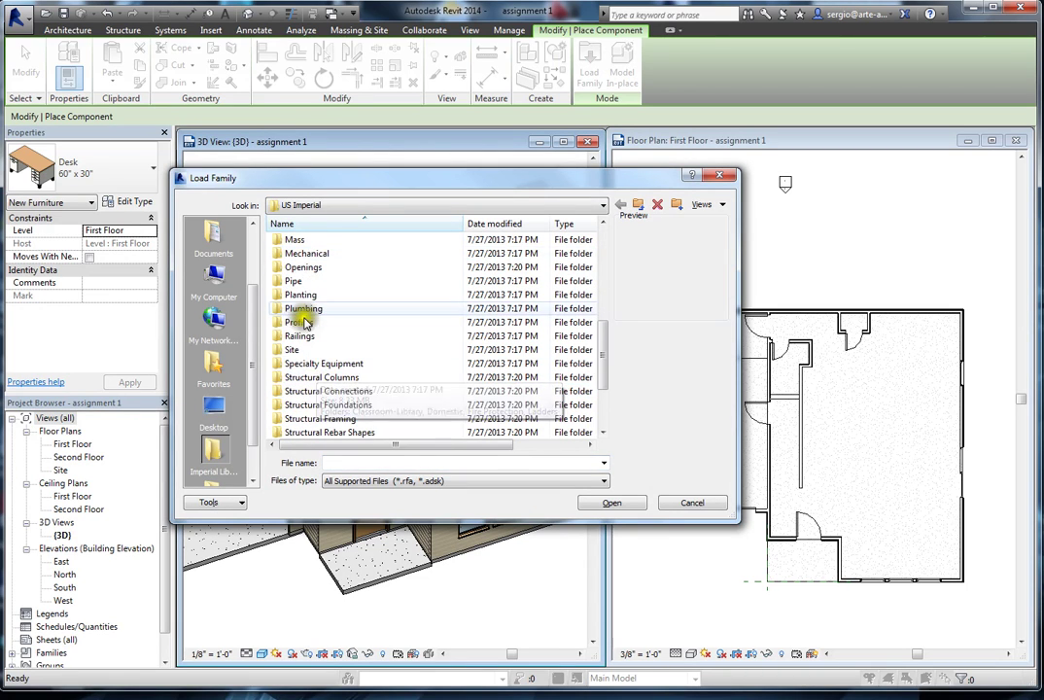
double_click(303, 308)
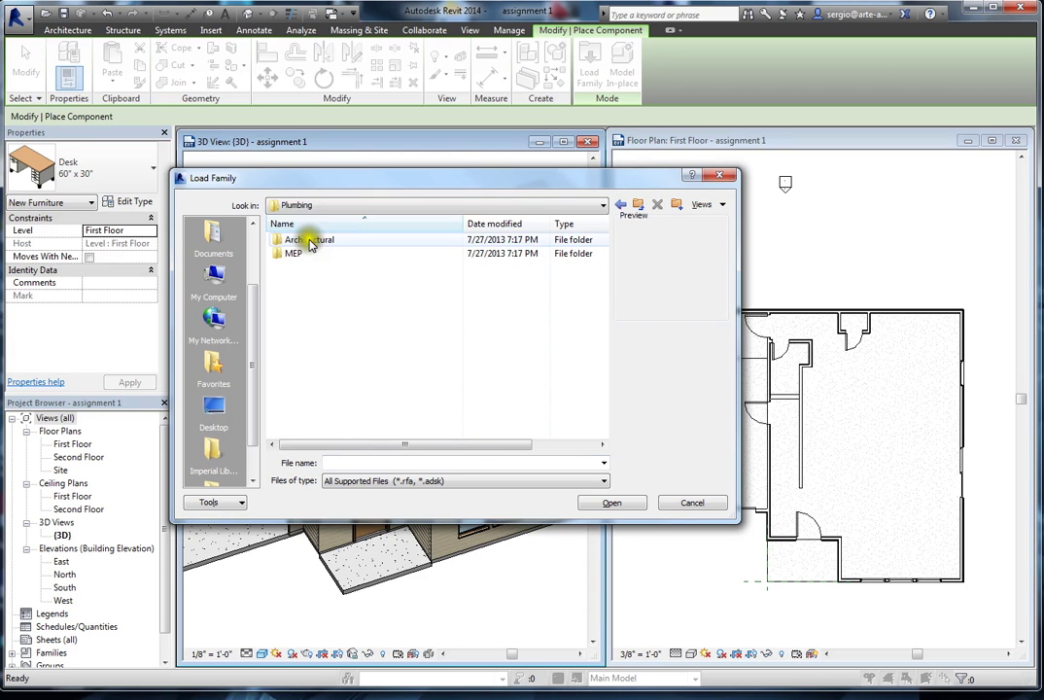
double_click(310, 241)
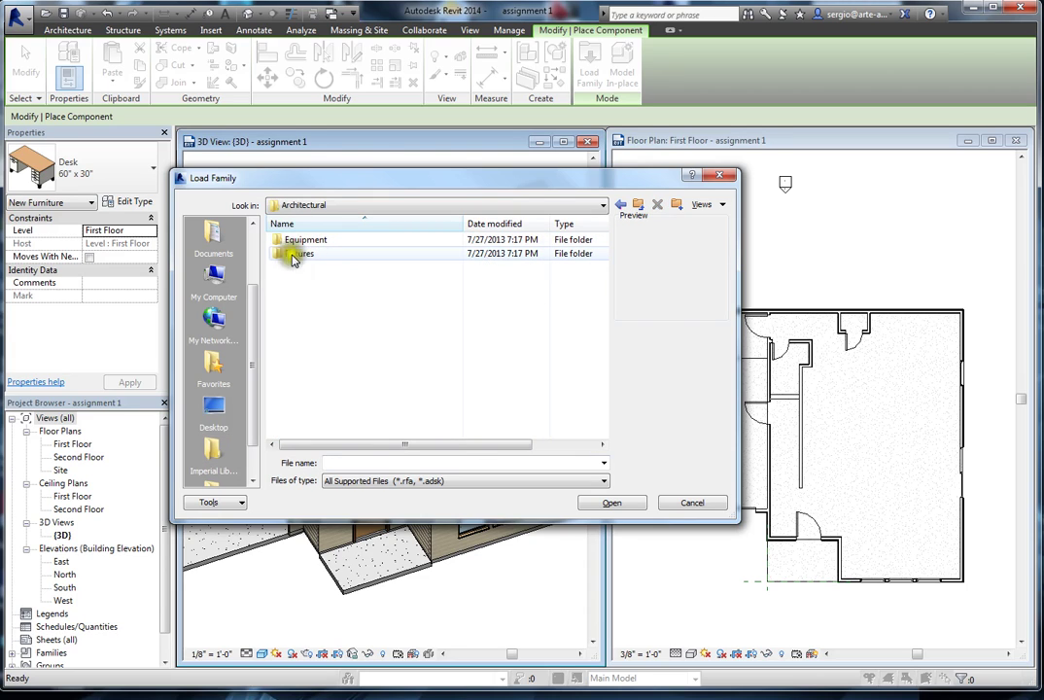
double_click(300, 254)
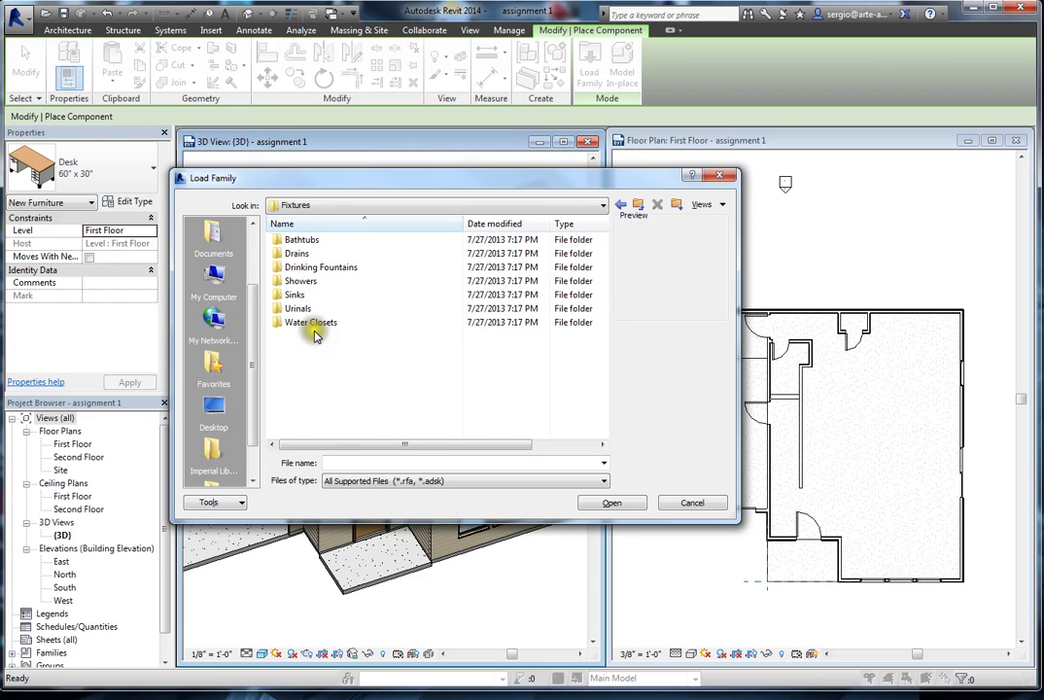
Load the Tub-Free Standing-3D family from the Bathtubs folder
double_click(302, 239)
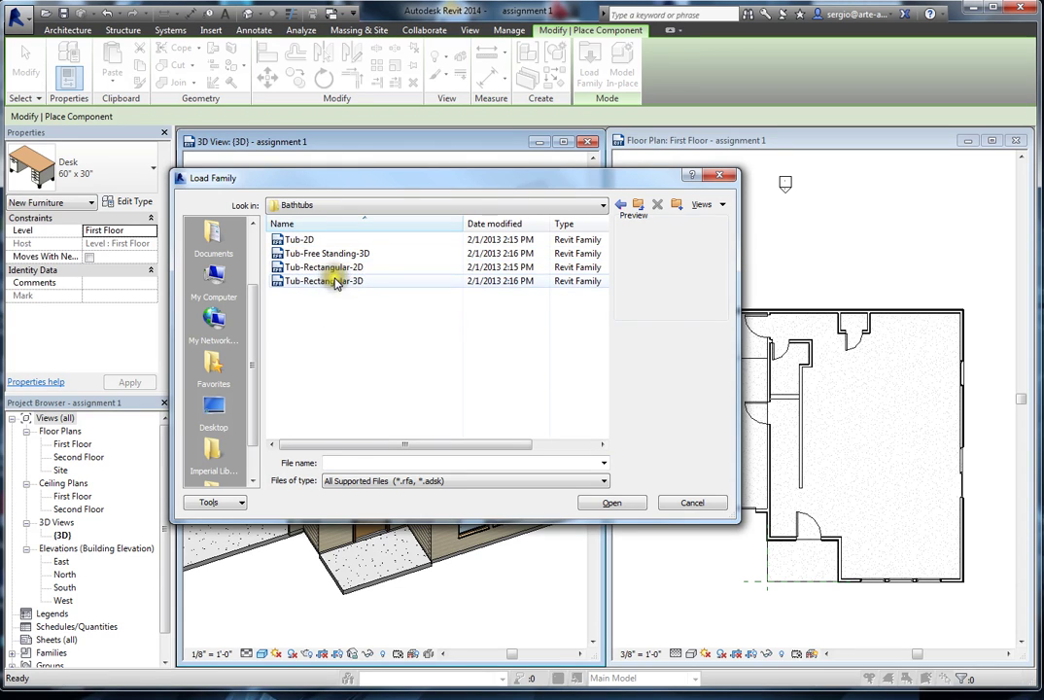
click(335, 281)
click(337, 255)
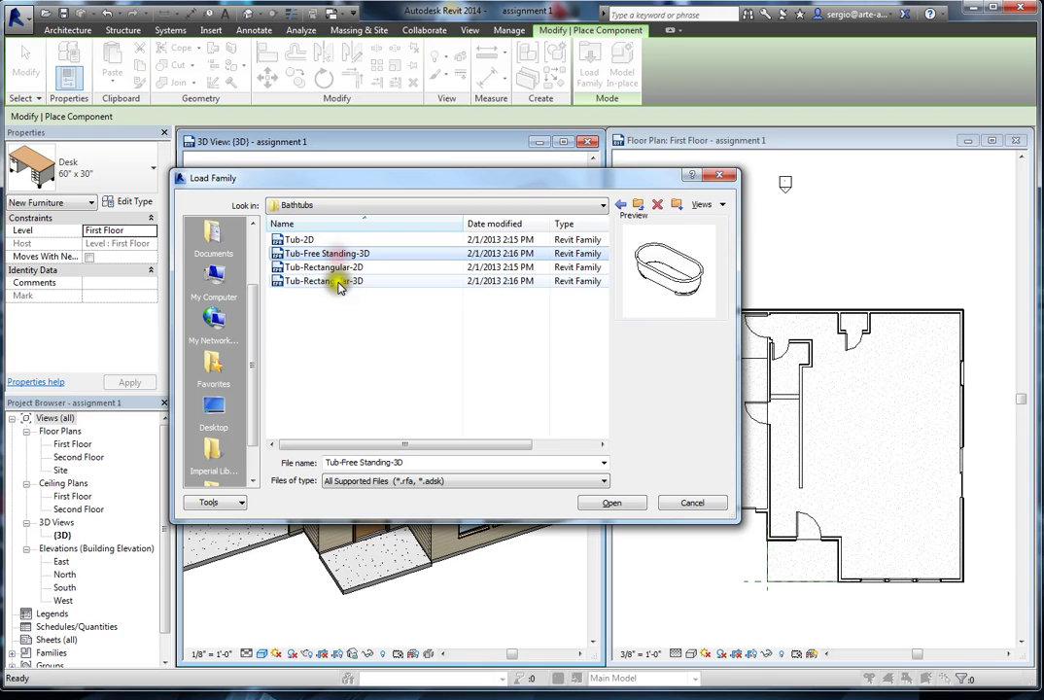
click(336, 281)
click(339, 254)
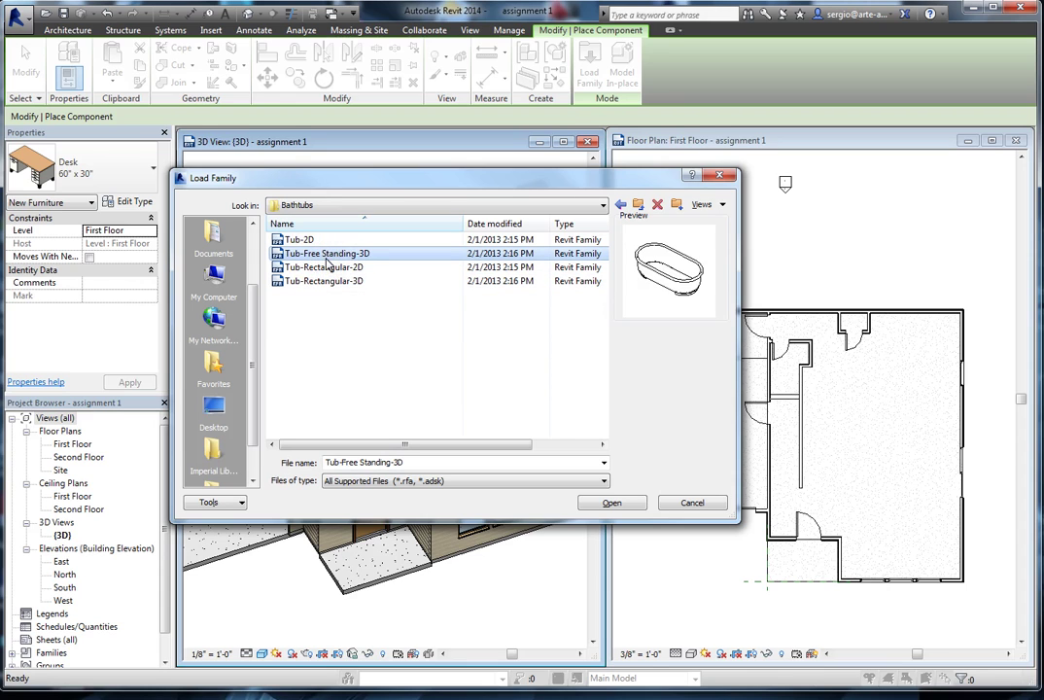
click(604, 502)
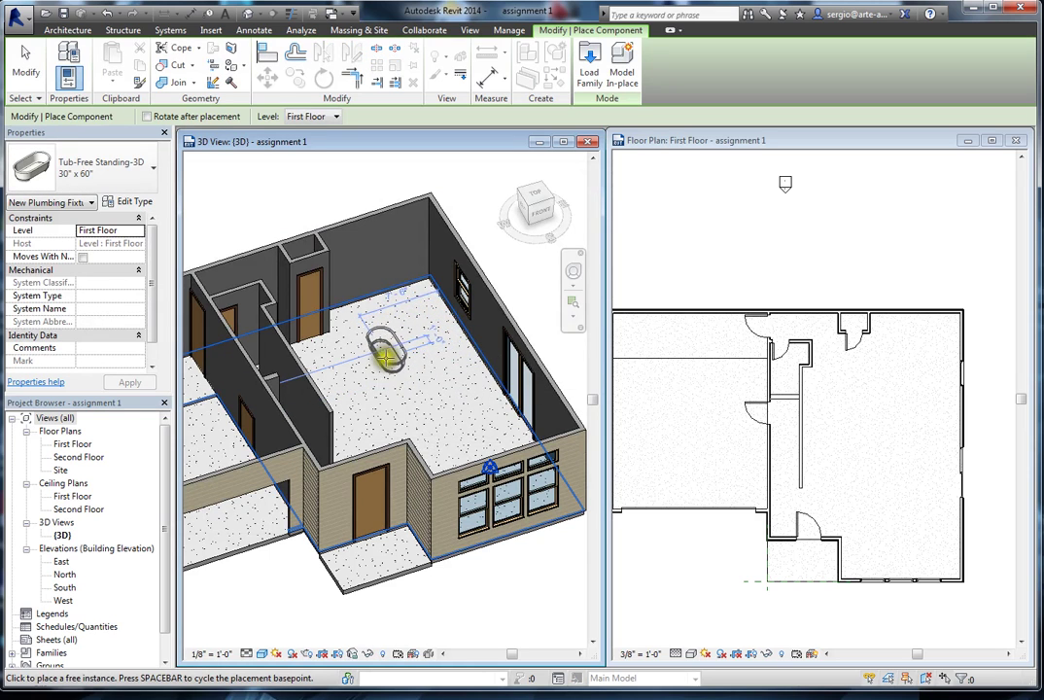
Place one 30" x 60" free-standing tub on the floor of the large living and dining room in the 3D view
scroll(386, 357, up, 5)
scroll(413, 379, down, 2)
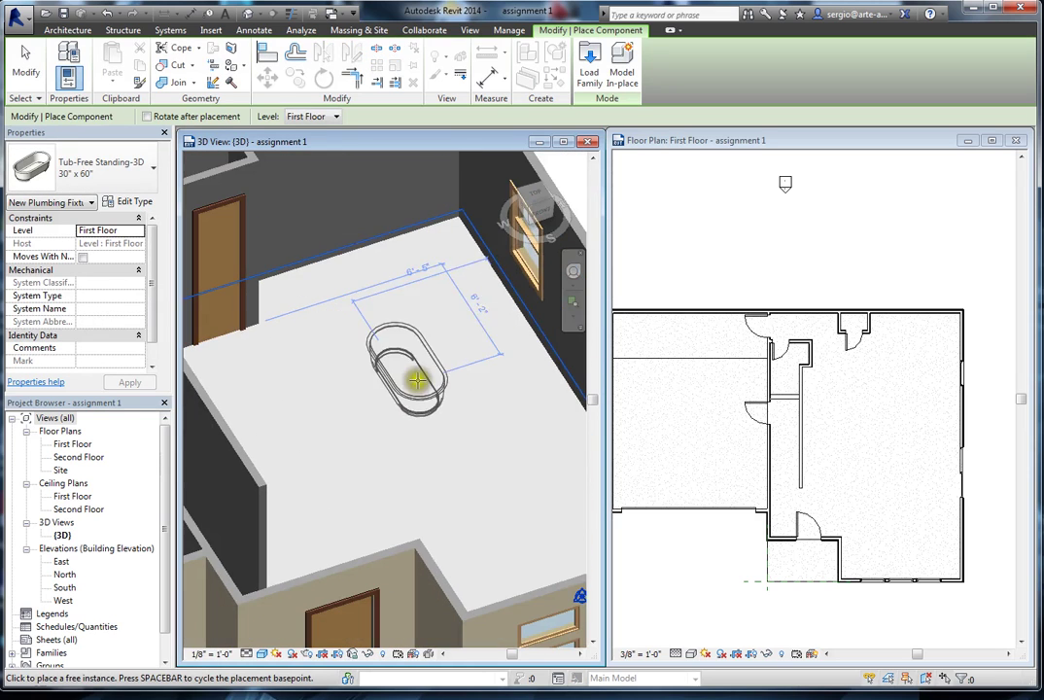
click(399, 393)
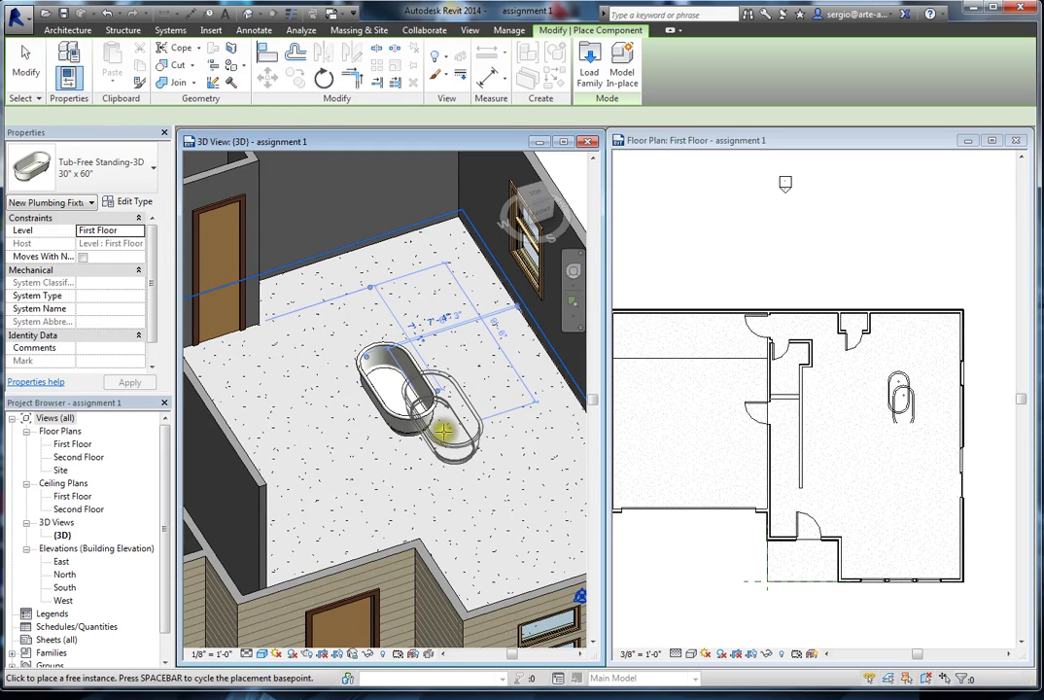
key(Escape)
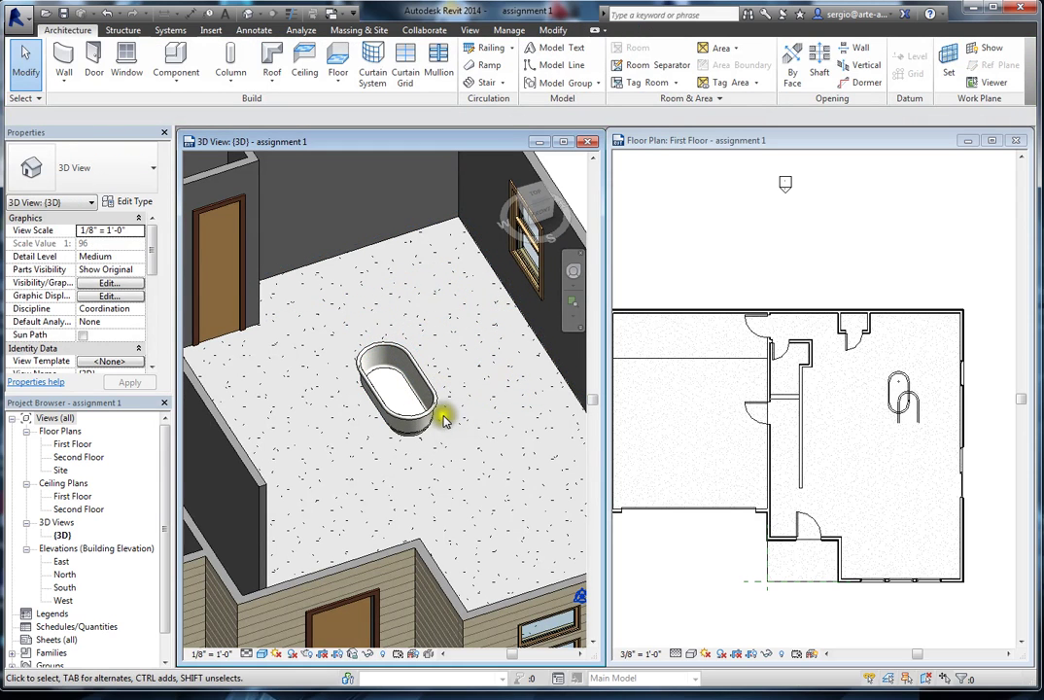
shift+middle_drag(442, 418, 478, 421)
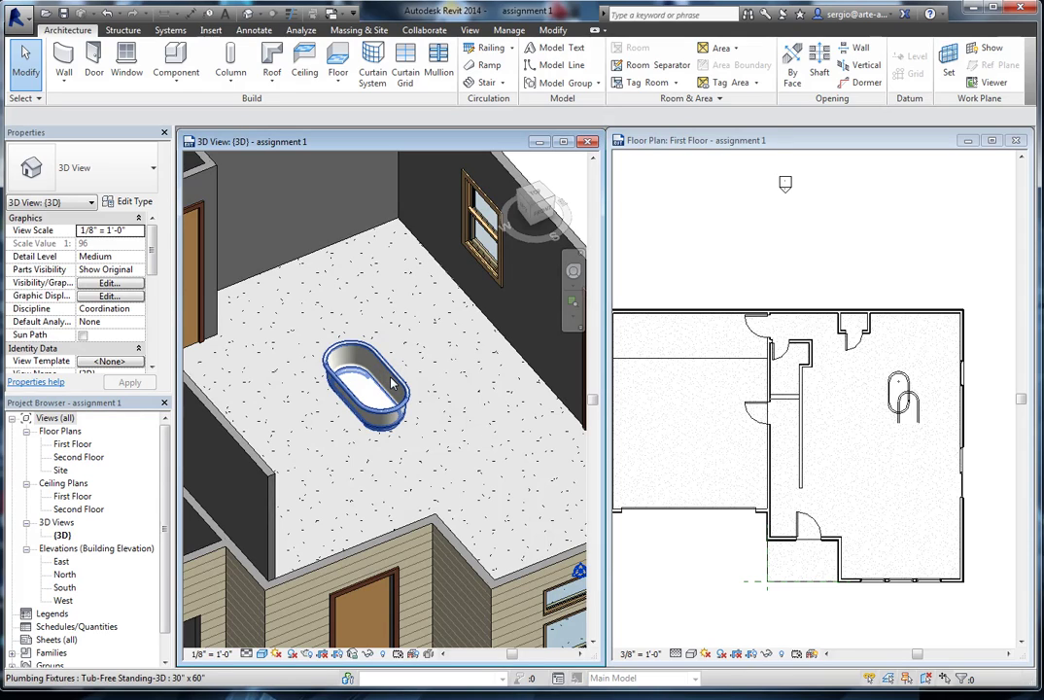
click(361, 292)
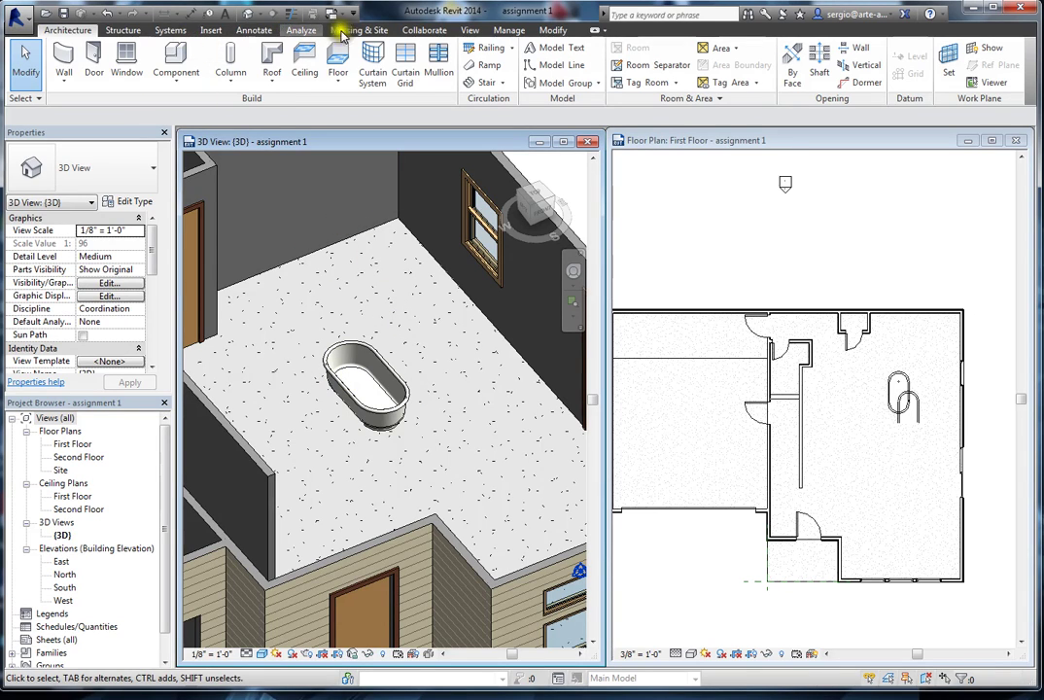
Start loading another family and browse the library to the Sinks folder under Plumbing, Architectural, Fixtures
click(211, 32)
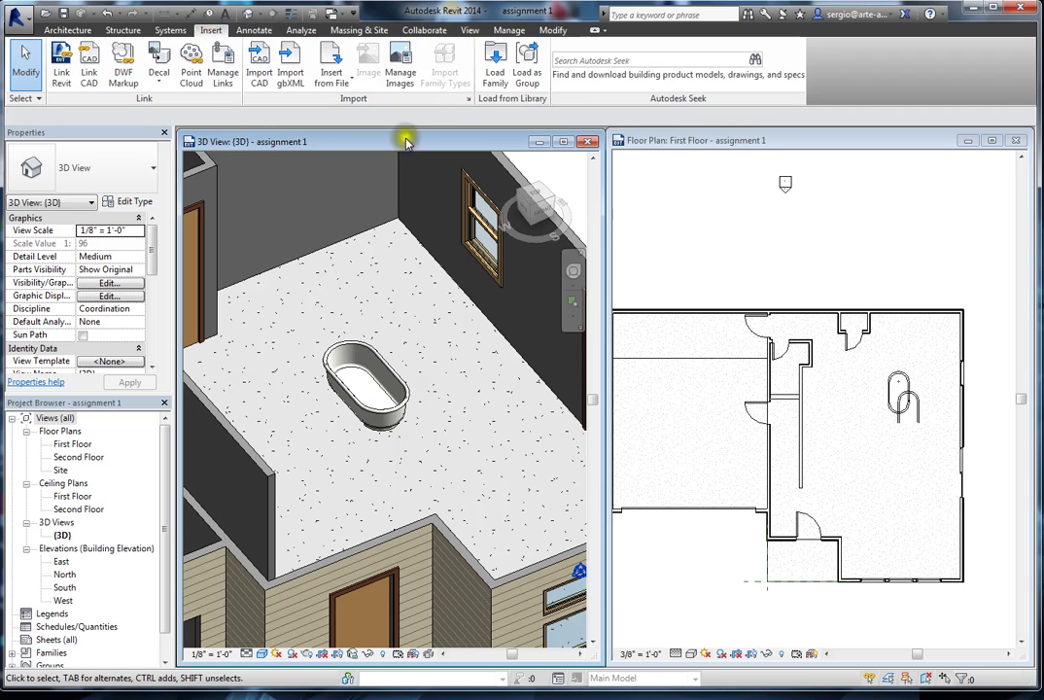
click(495, 70)
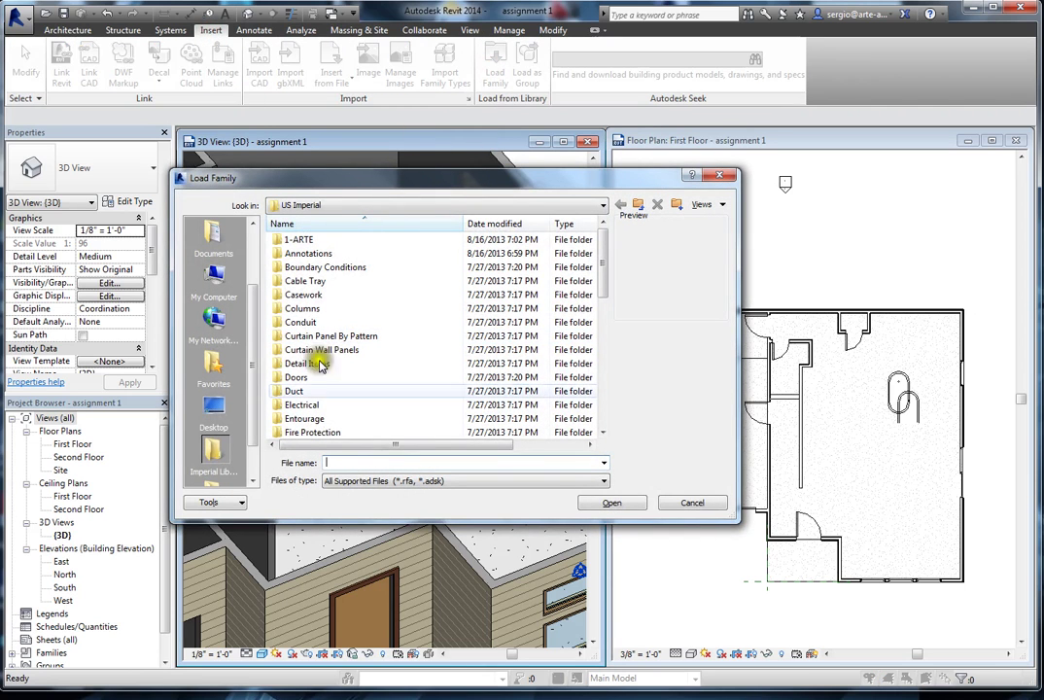
scroll(311, 418, down, 4)
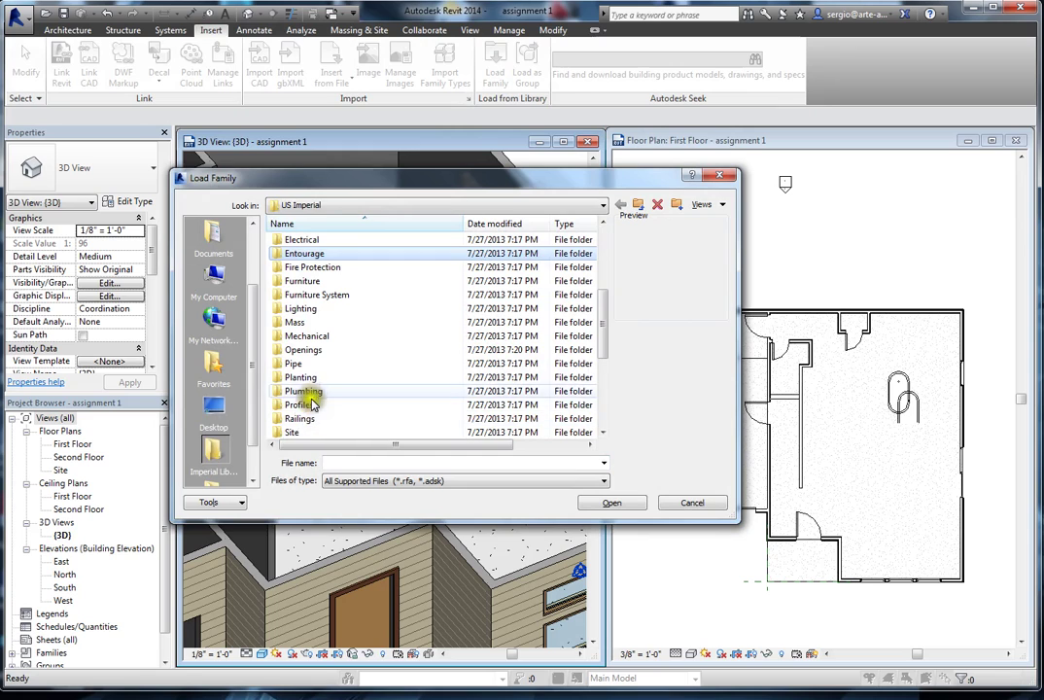
double_click(301, 391)
double_click(303, 239)
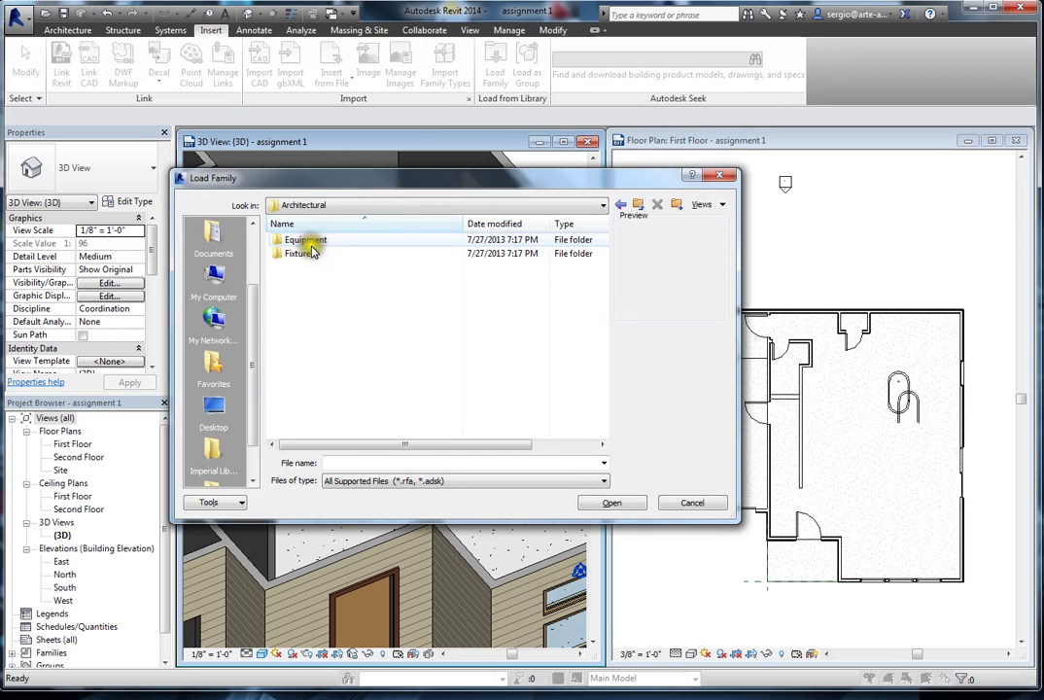
double_click(310, 251)
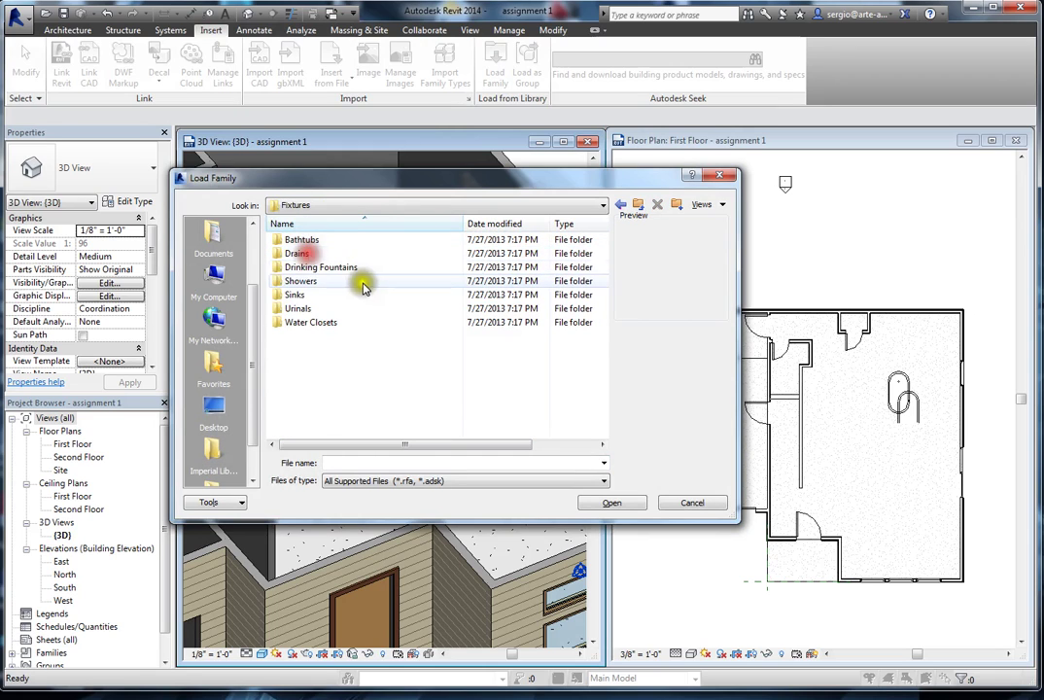
click(316, 253)
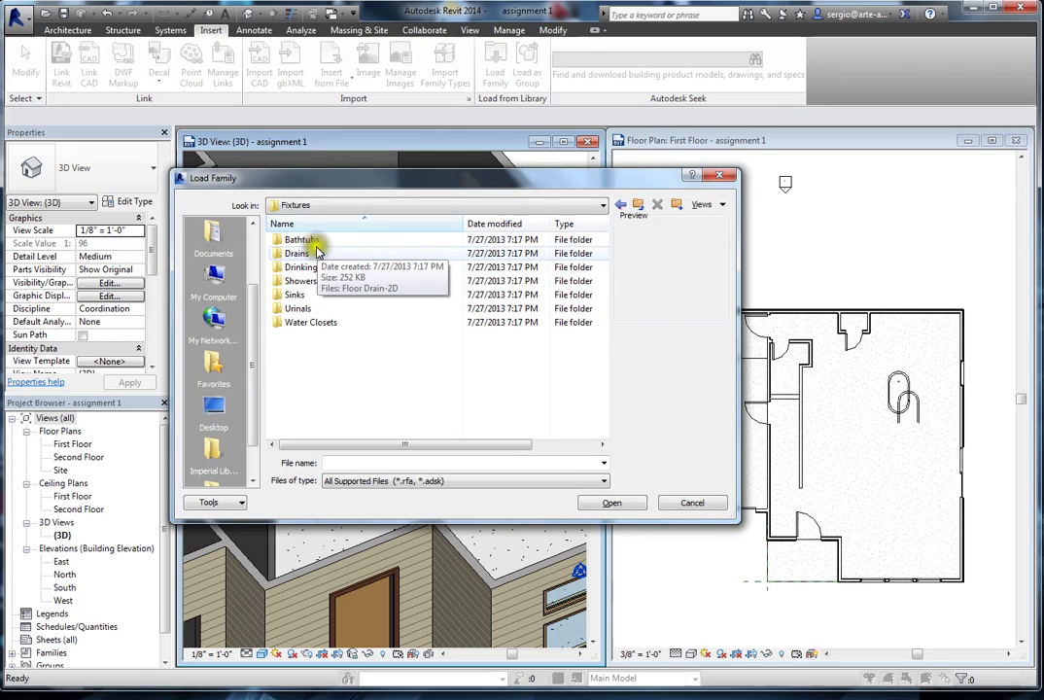
double_click(296, 295)
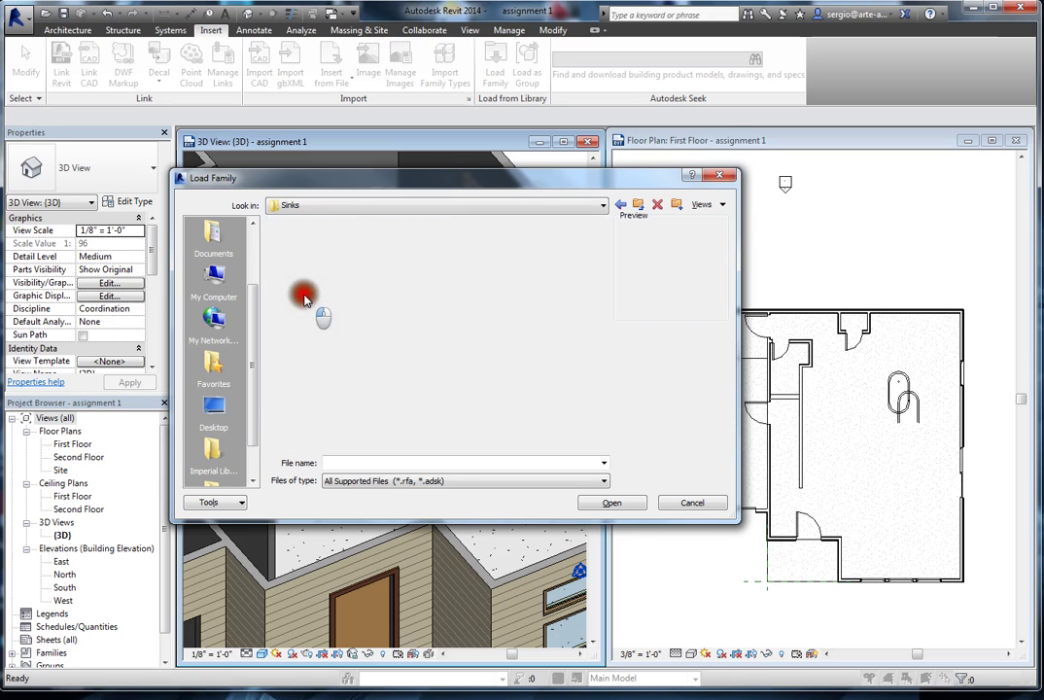
Load the Sink Kitchen-Double and Sink Vanity-Round families together from the Sinks folder
click(321, 243)
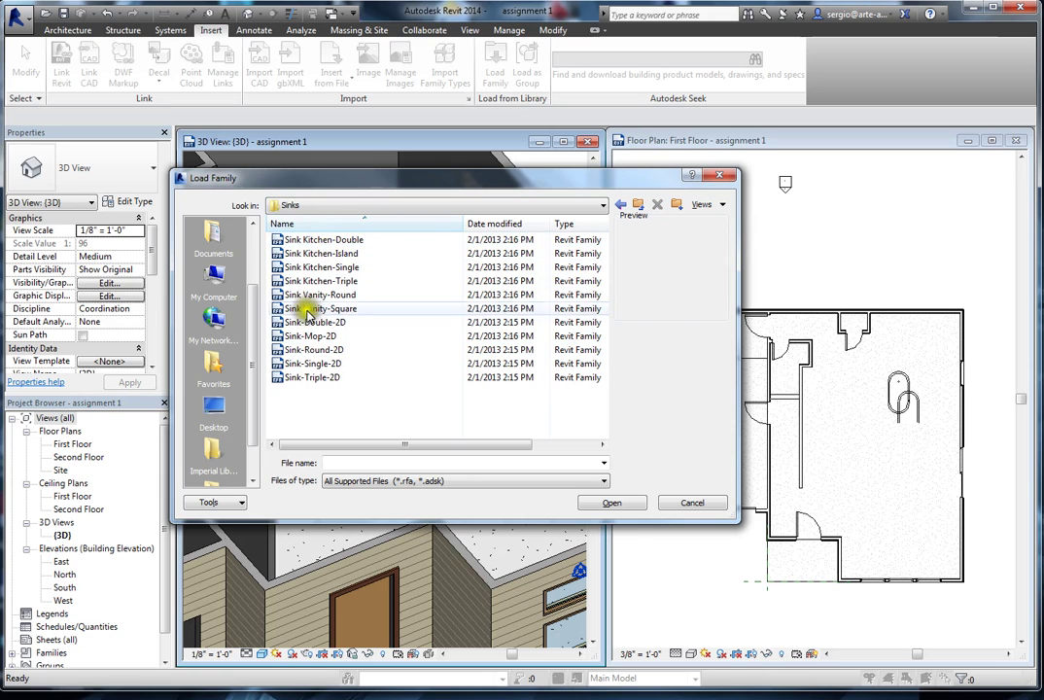
click(320, 241)
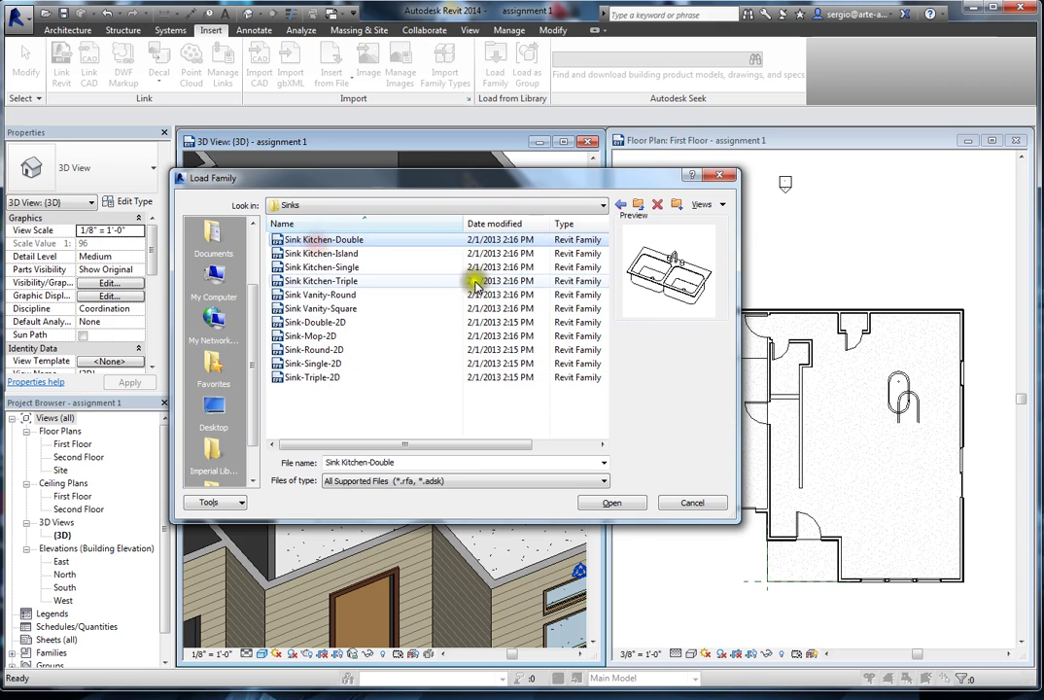
click(338, 297)
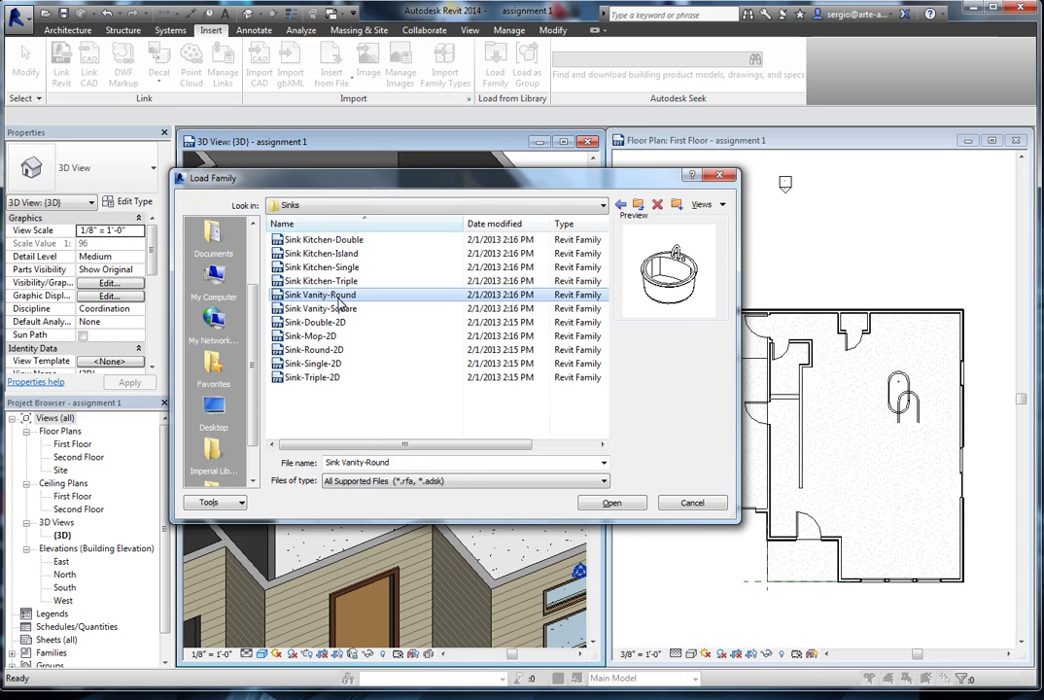
ctrl+click(346, 239)
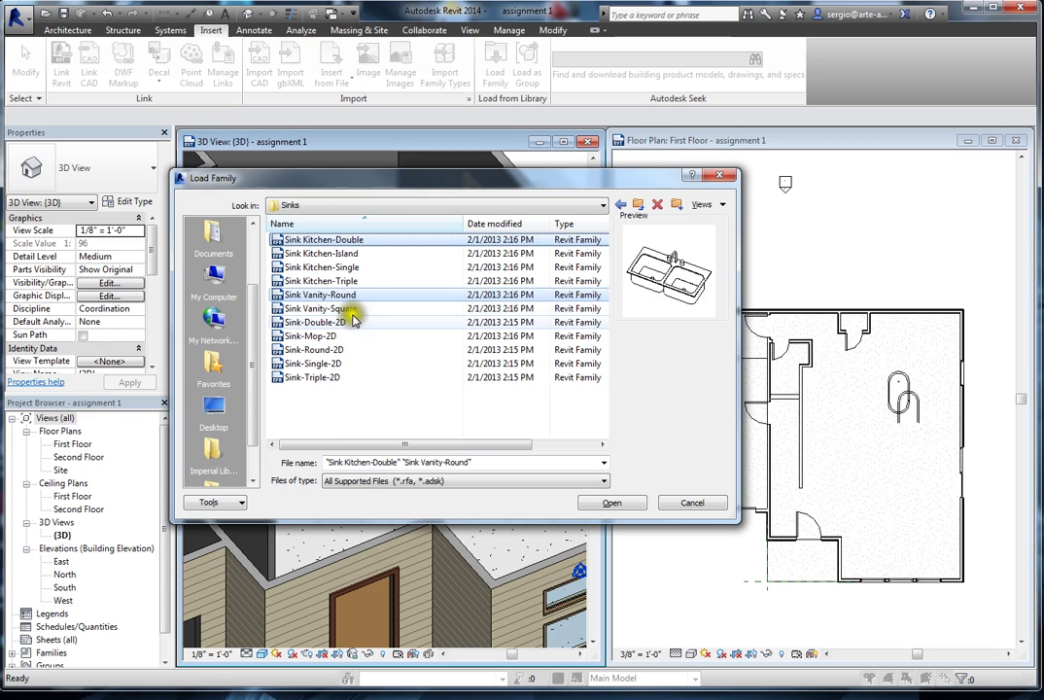
click(607, 502)
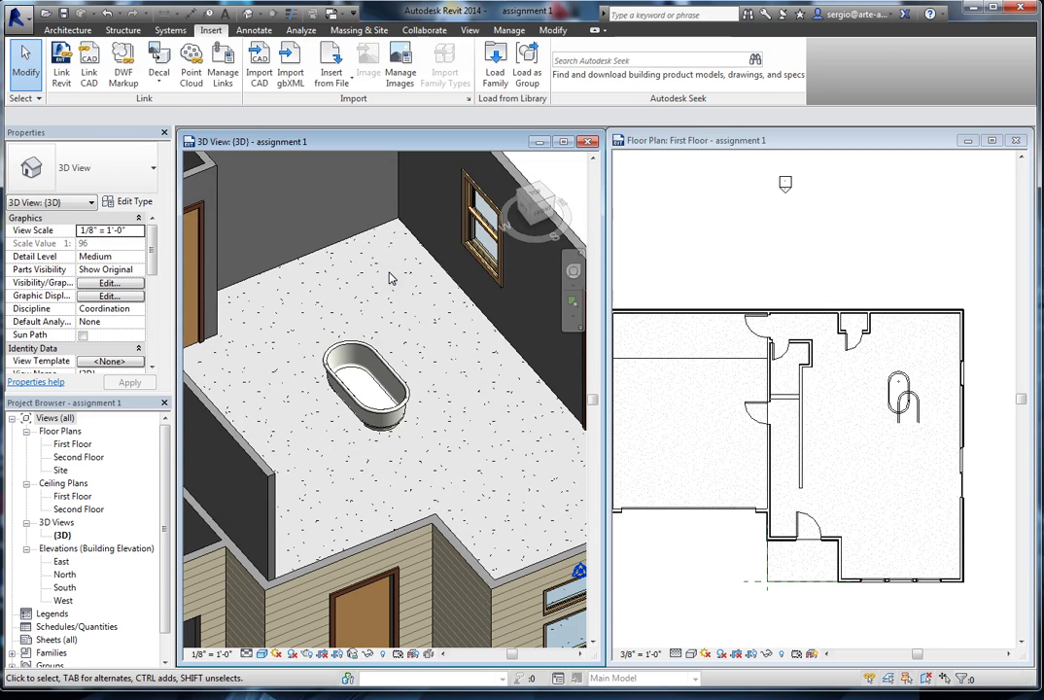
Start placing a component and review the loaded sink and tub types, leaving the command without placing anything
click(67, 30)
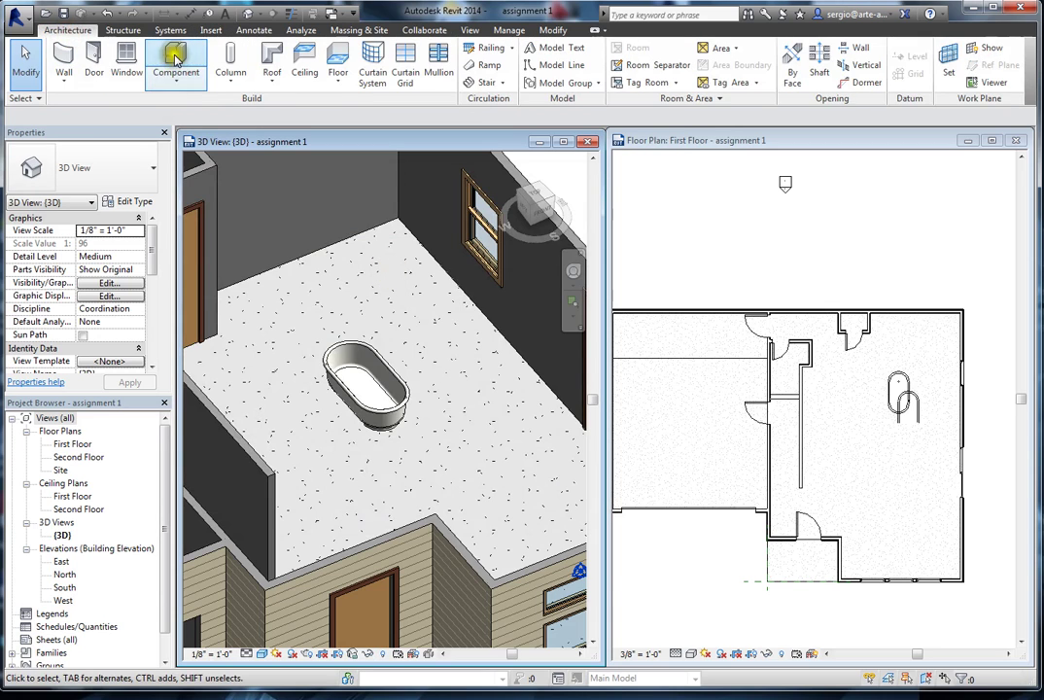
click(147, 58)
click(147, 167)
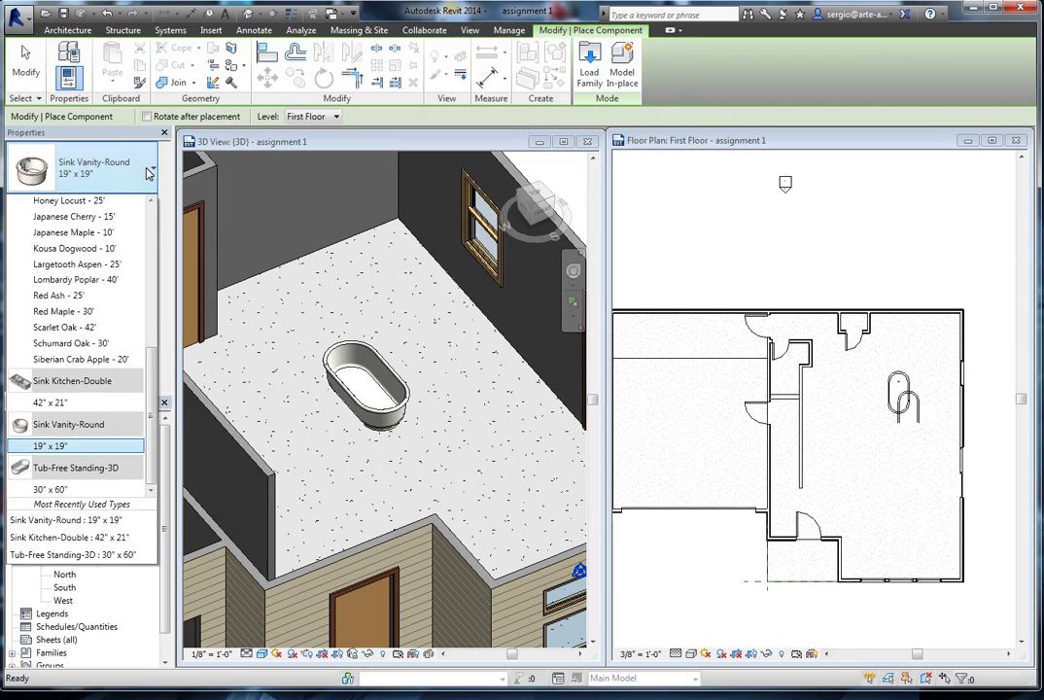
mouse_move(154, 377)
mouse_down()
mouse_move(156, 230)
mouse_move(153, 361)
mouse_up()
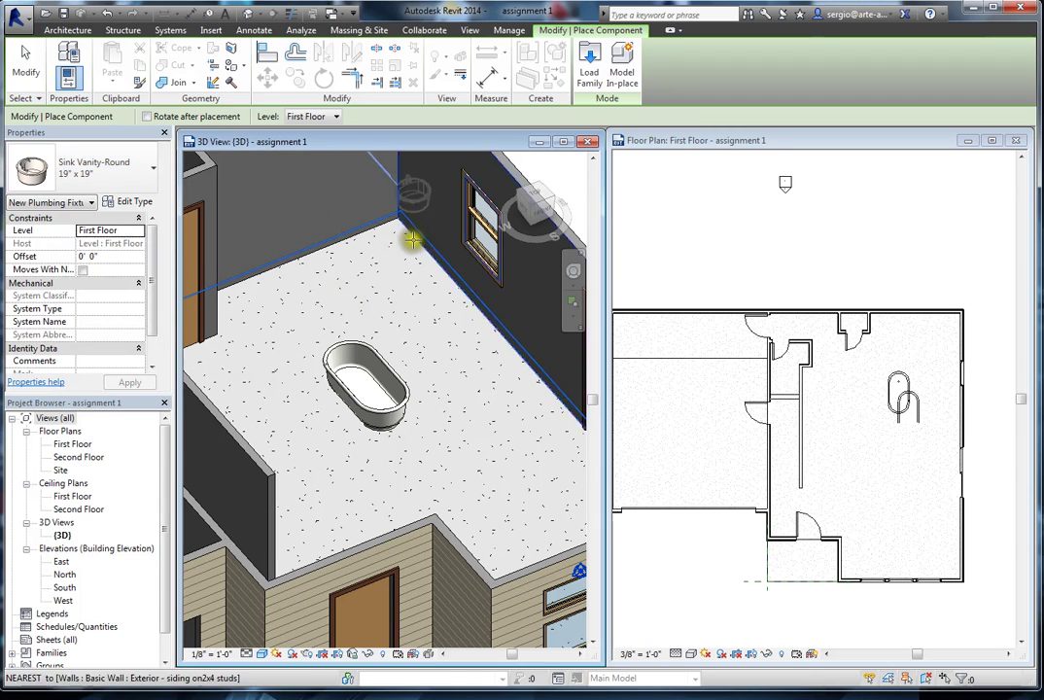
key(Escape)
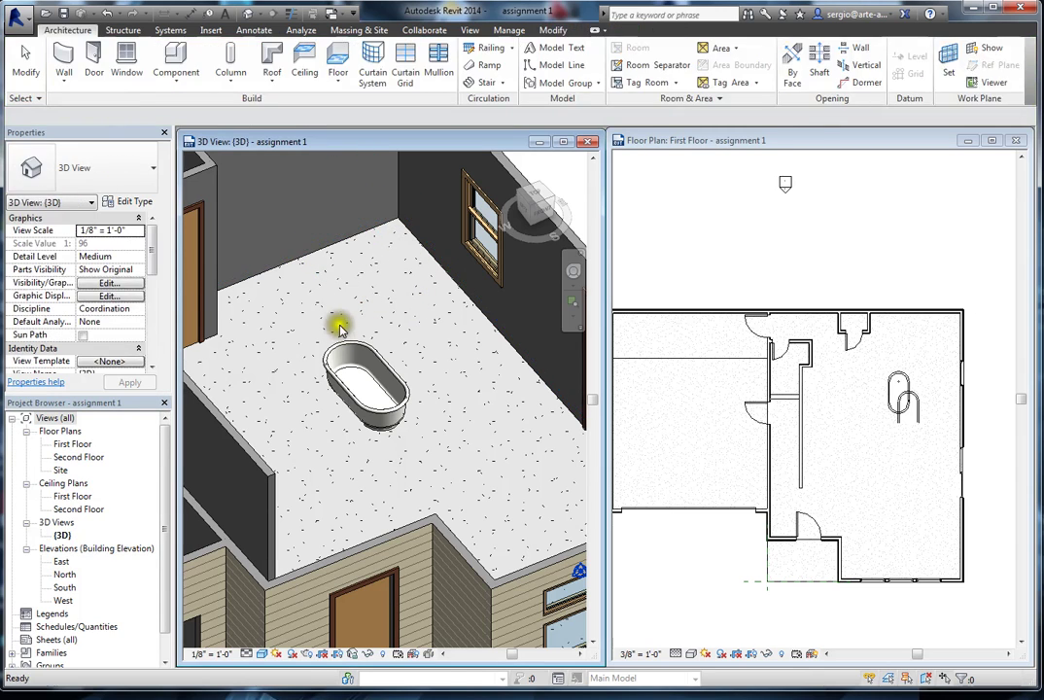
Start loading another family and browse the US Imperial library to the Domestic folder under Specialty Equipment
click(211, 30)
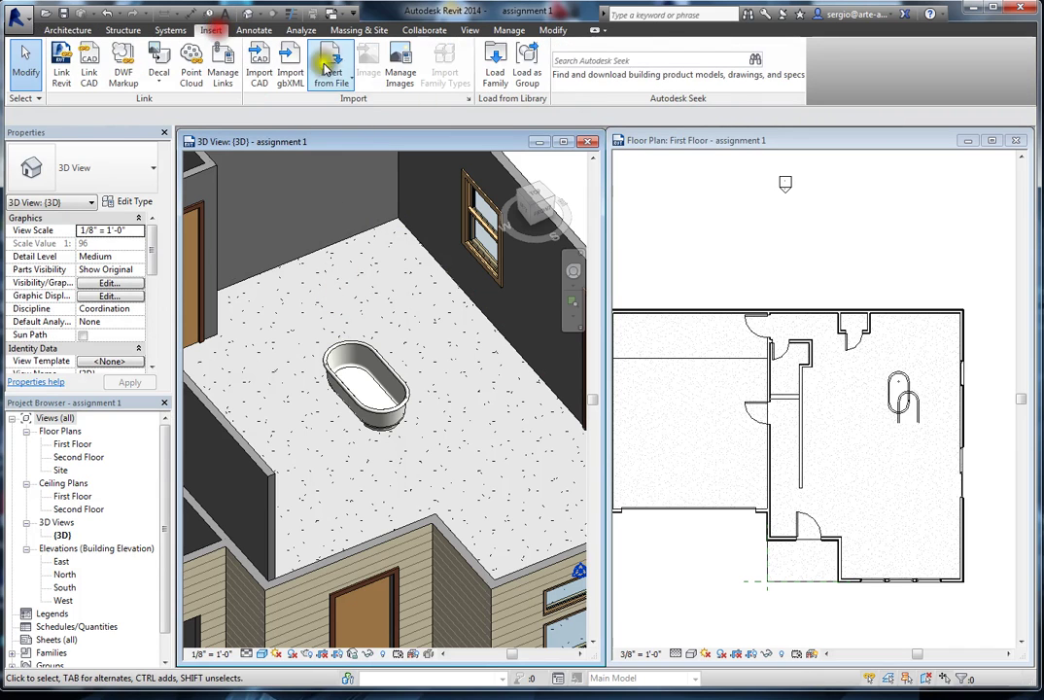
click(494, 80)
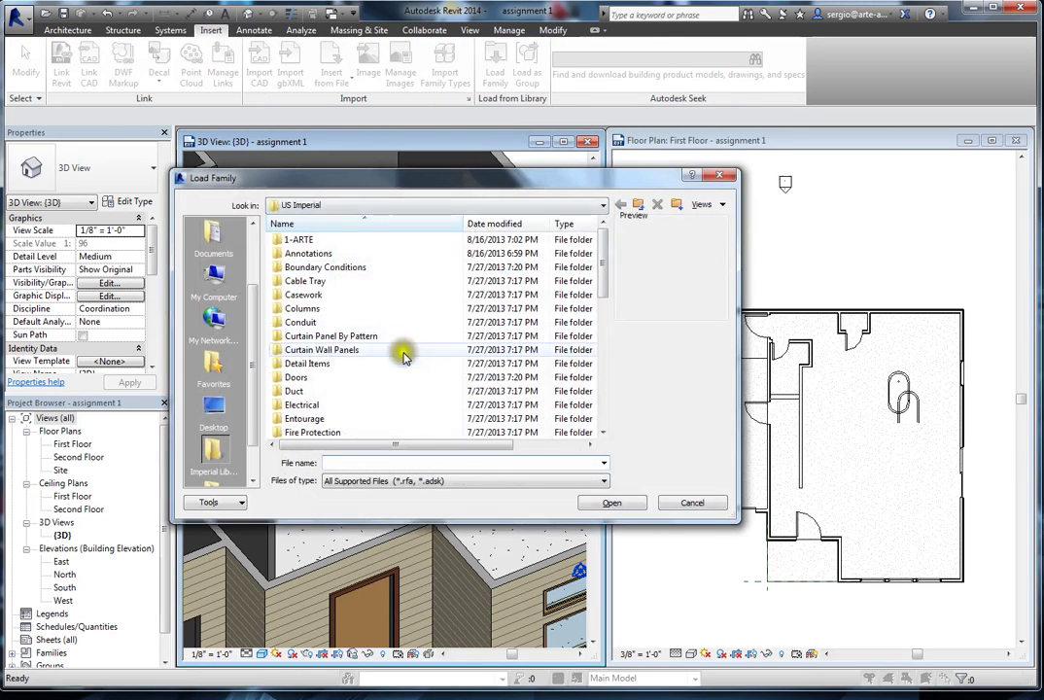
click(302, 405)
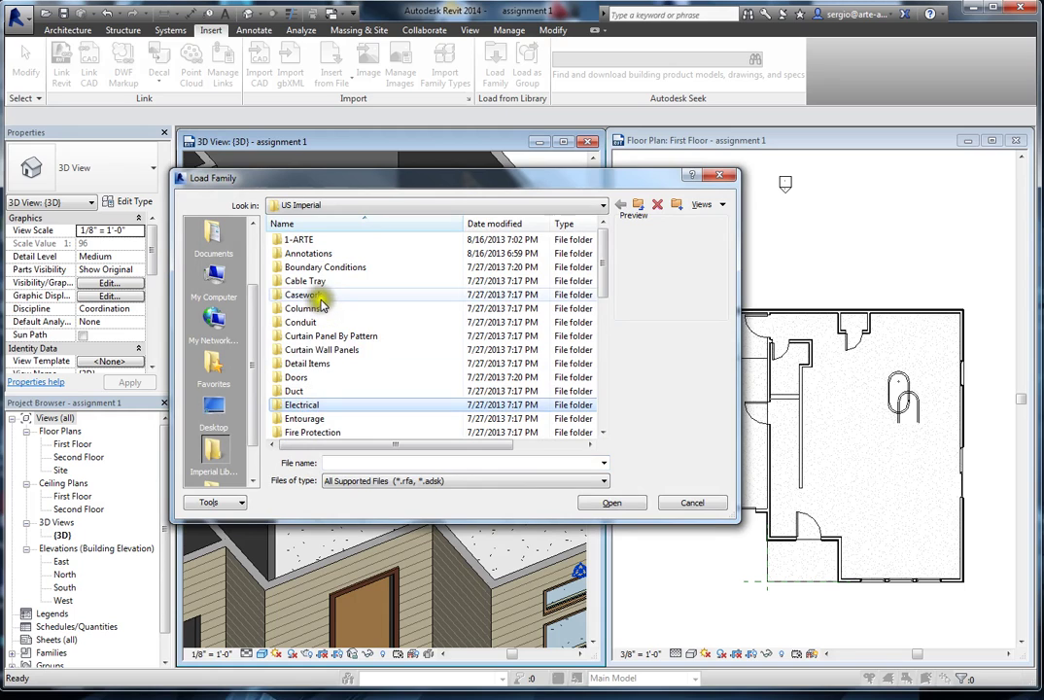
scroll(331, 384, down, 3)
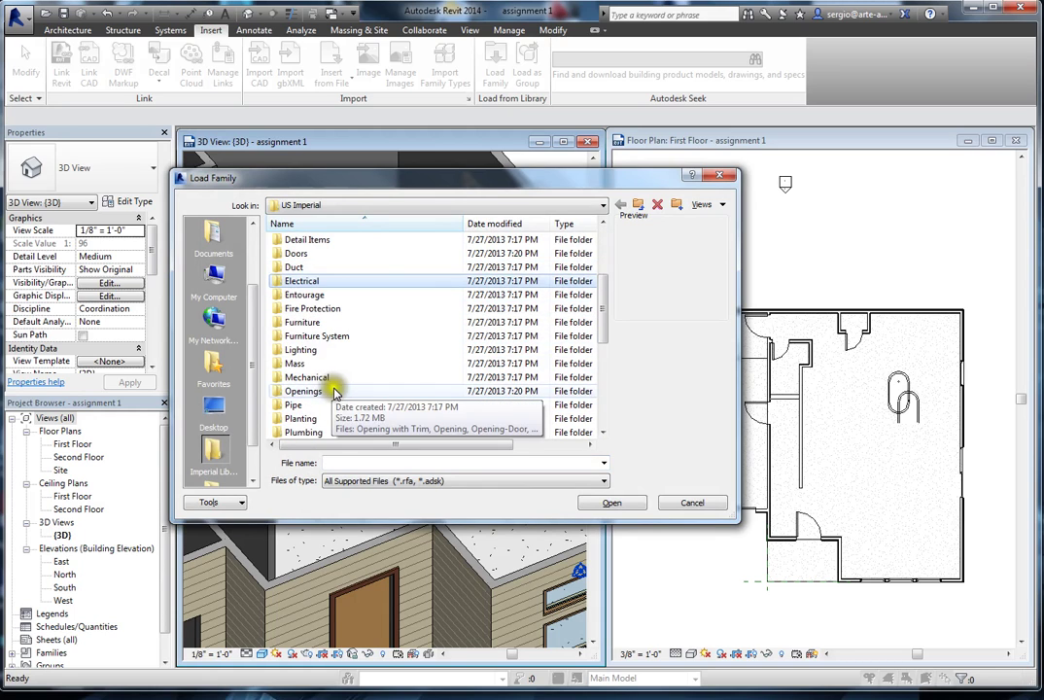
scroll(335, 391, down, 2)
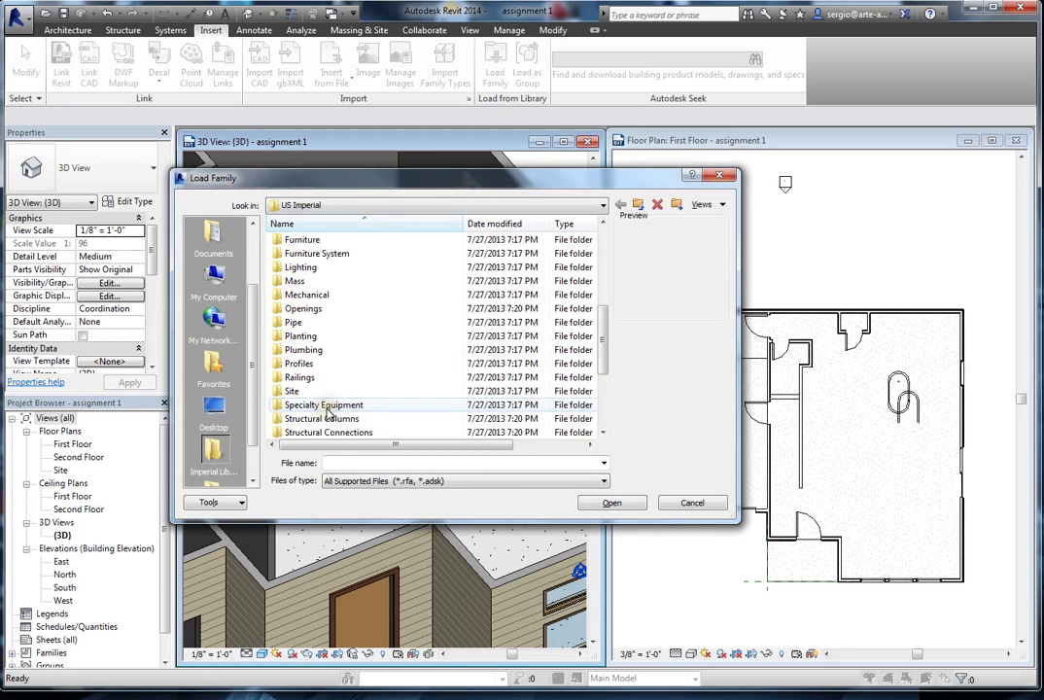
double_click(320, 404)
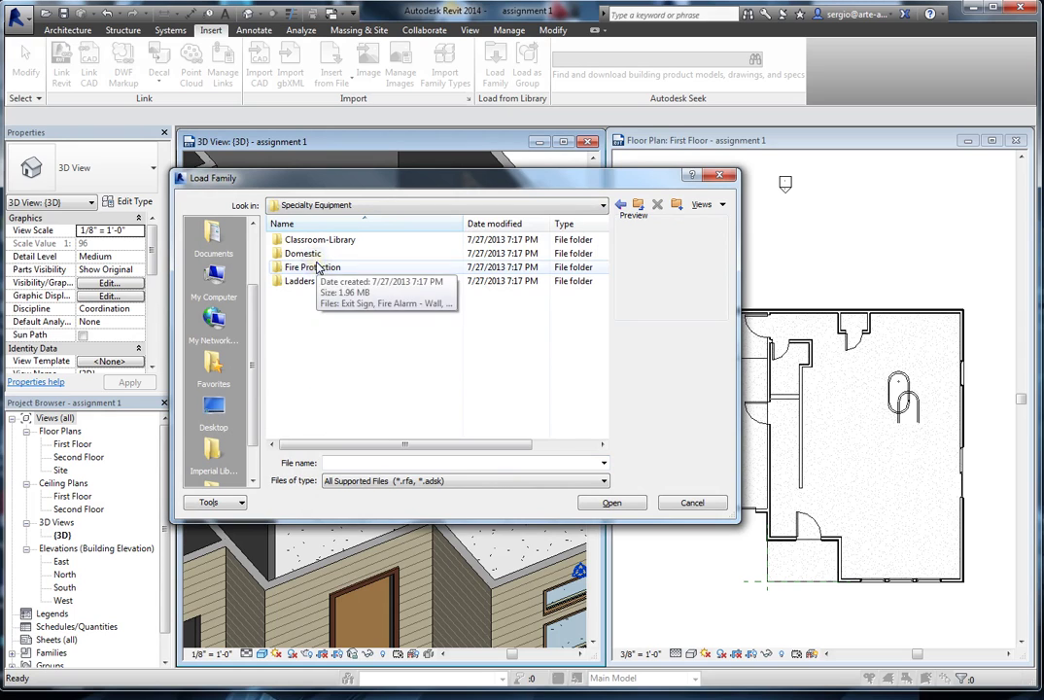
click(307, 256)
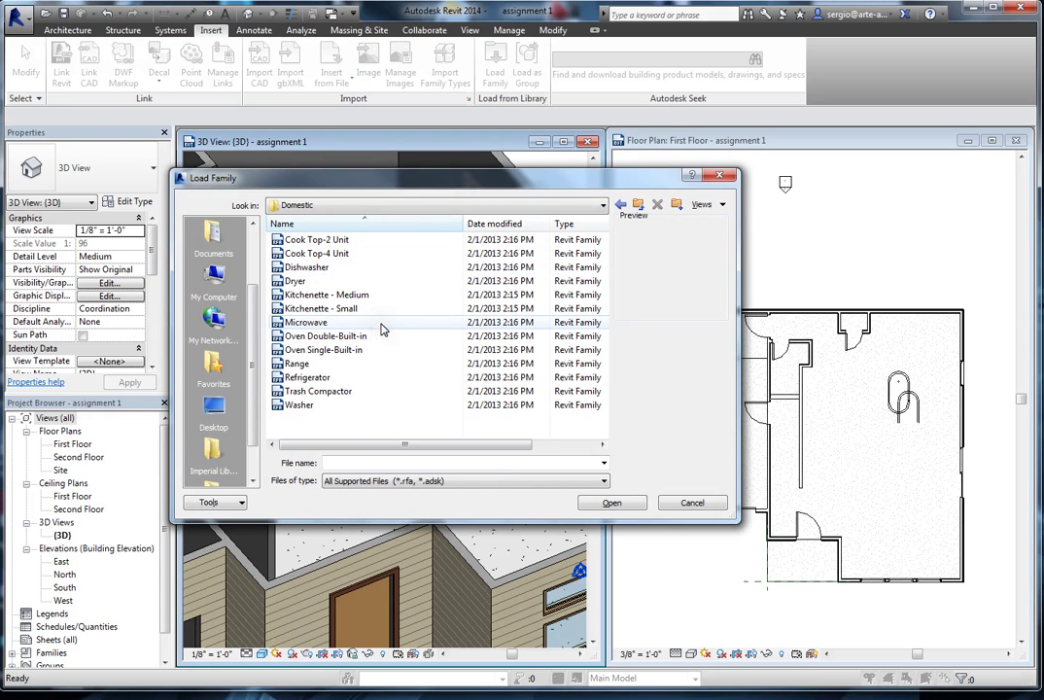
Preview the Dishwasher, Dryer, Microwave, Range and Refrigerator families in the Domestic folder
click(309, 269)
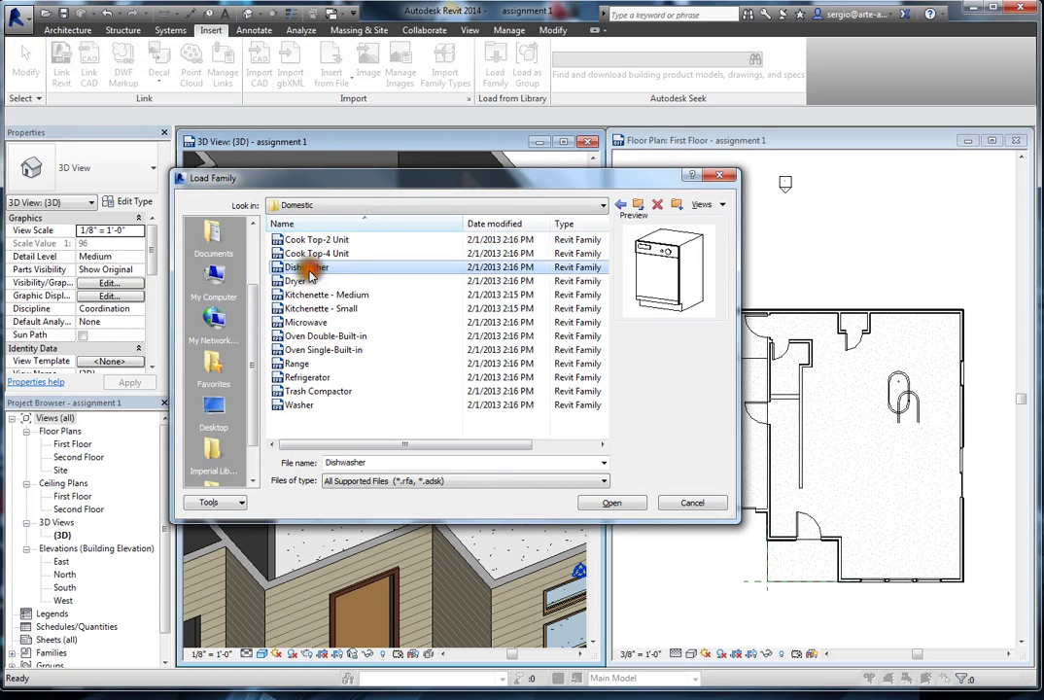
click(303, 281)
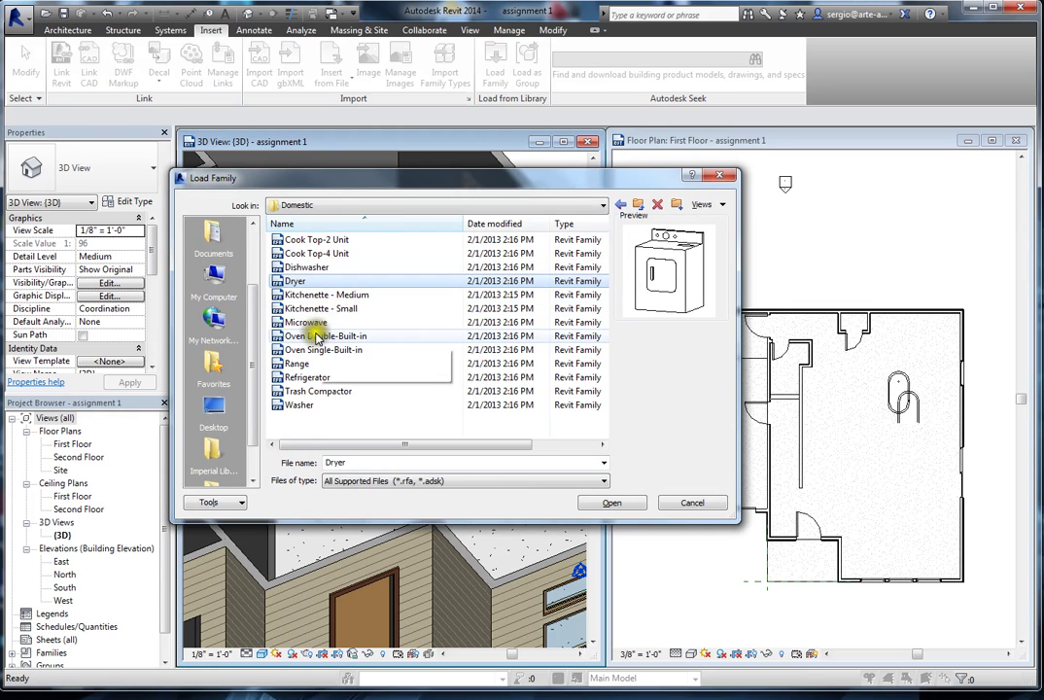
click(306, 323)
click(296, 364)
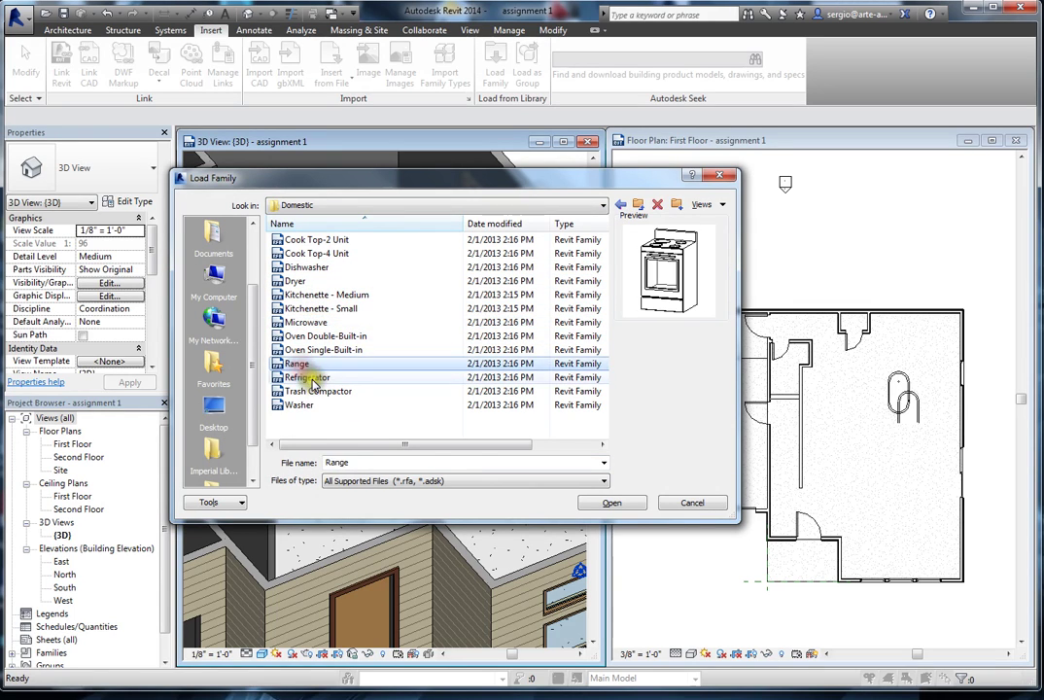
click(309, 378)
Load the Washer, Refrigerator, Range, Microwave, Dryer and Dishwasher families together from the Domestic folder
click(312, 408)
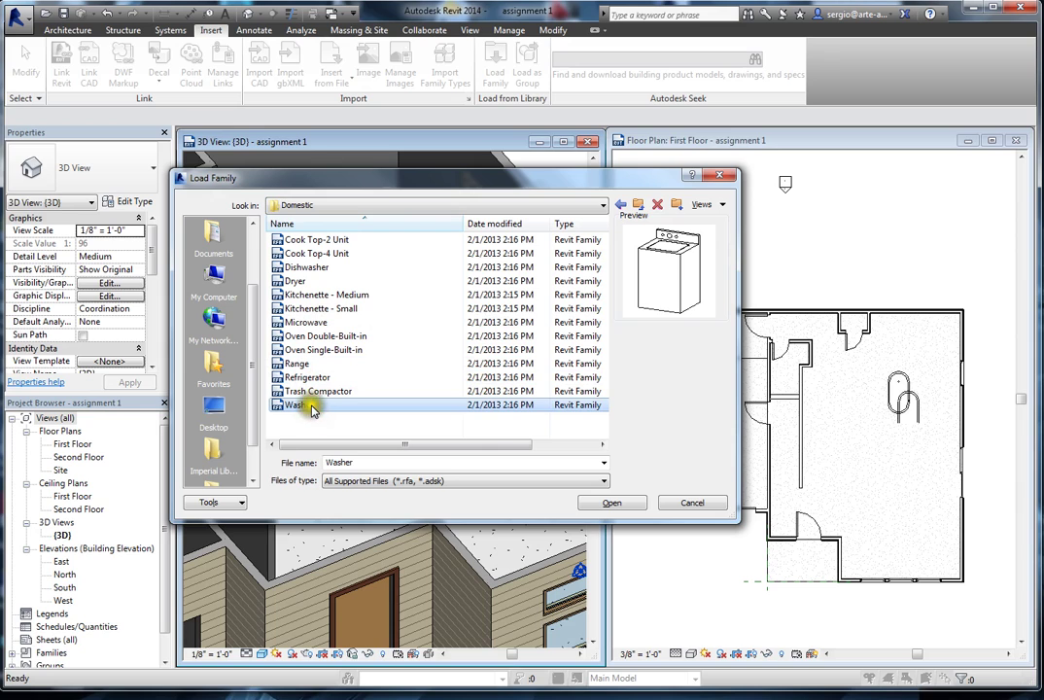
ctrl+click(291, 378)
ctrl+click(294, 363)
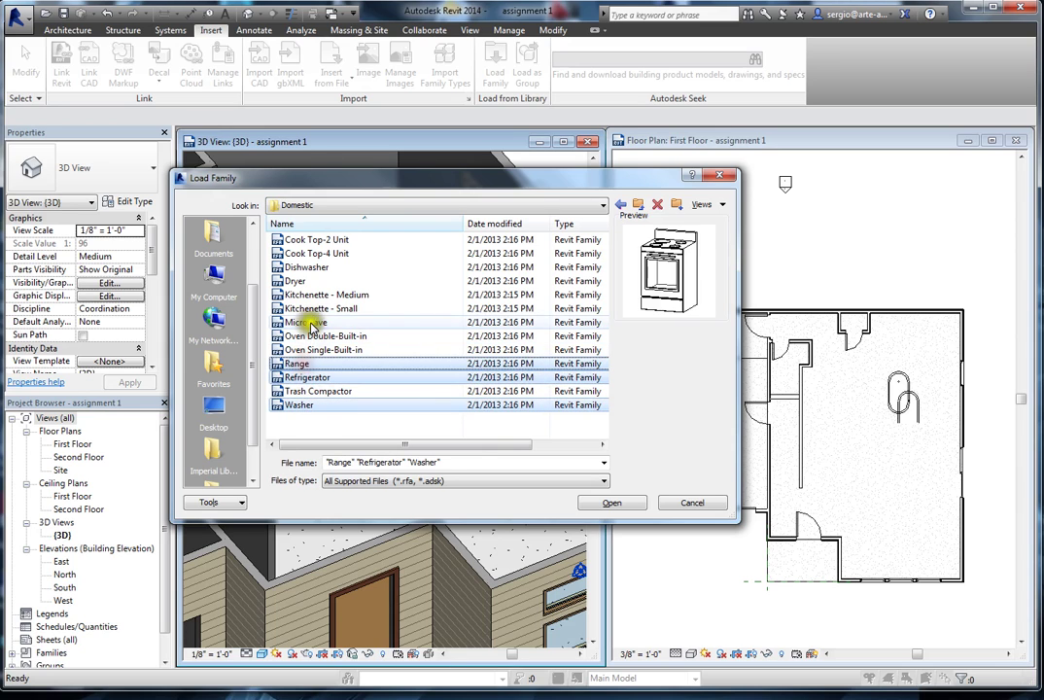
ctrl+click(309, 324)
ctrl+click(303, 280)
ctrl+click(311, 268)
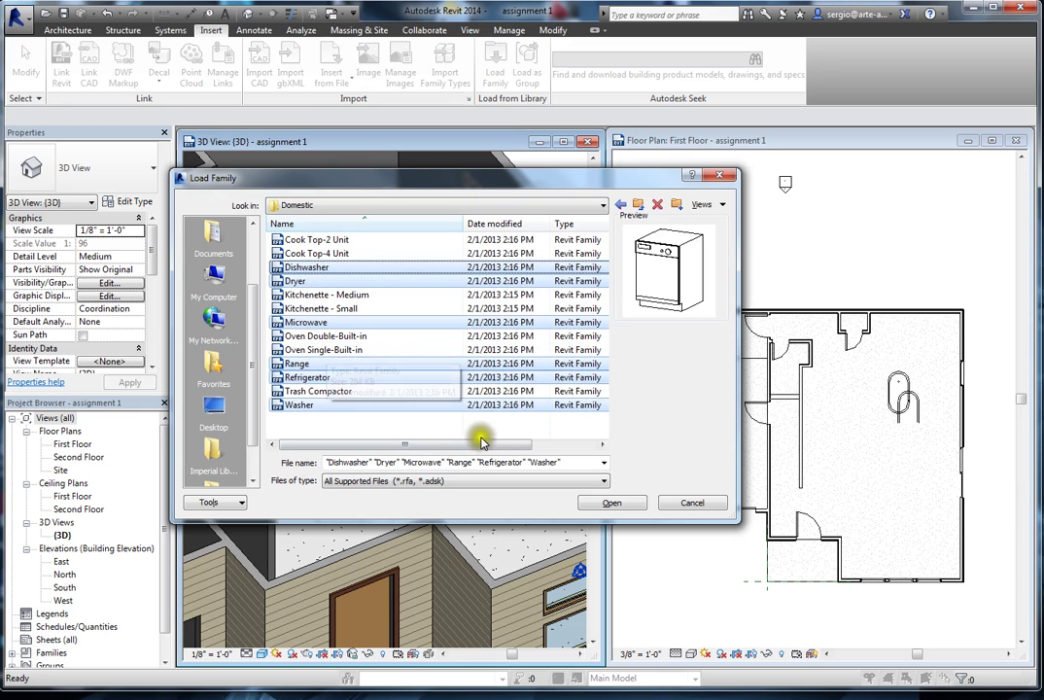
click(603, 505)
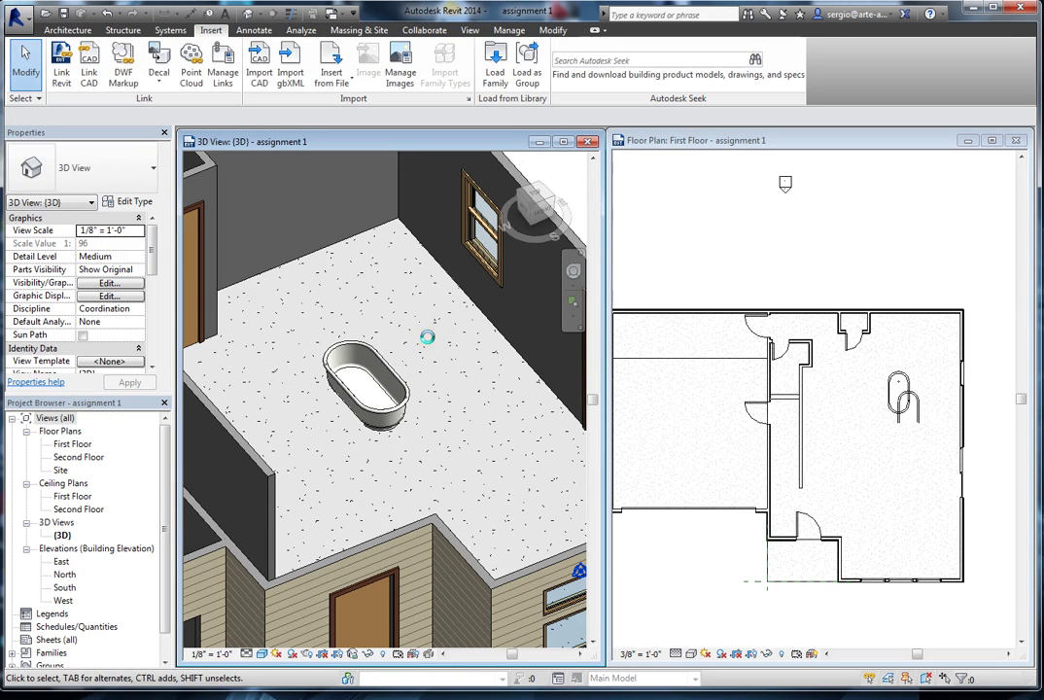
Delete the free-standing tub from the floor of the large room in the 3D view
click(386, 376)
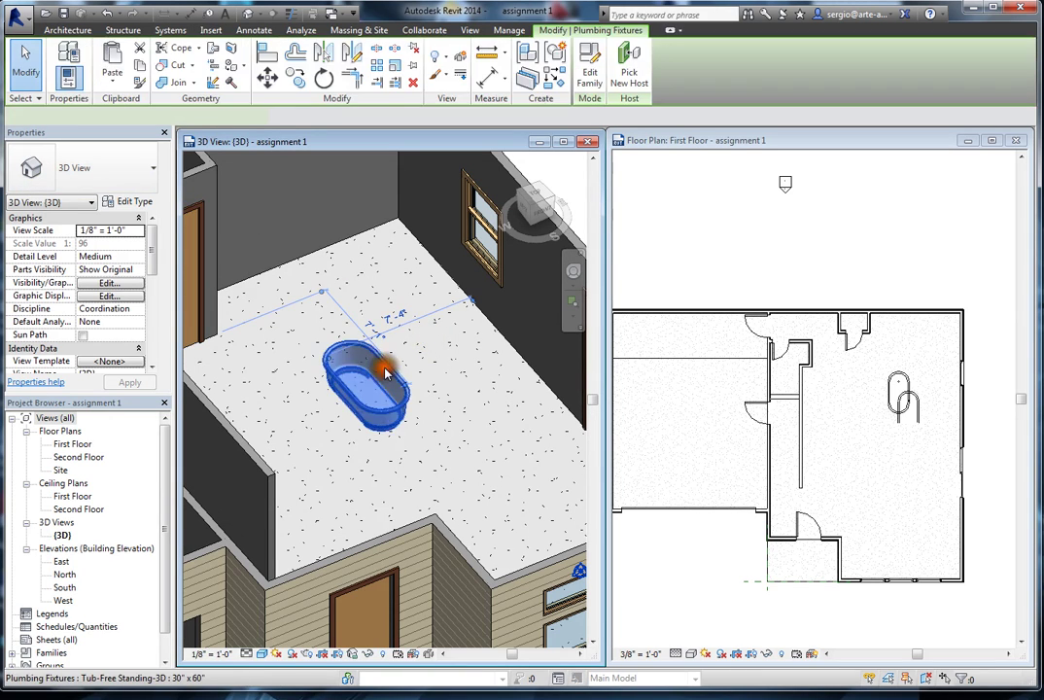
key(Delete)
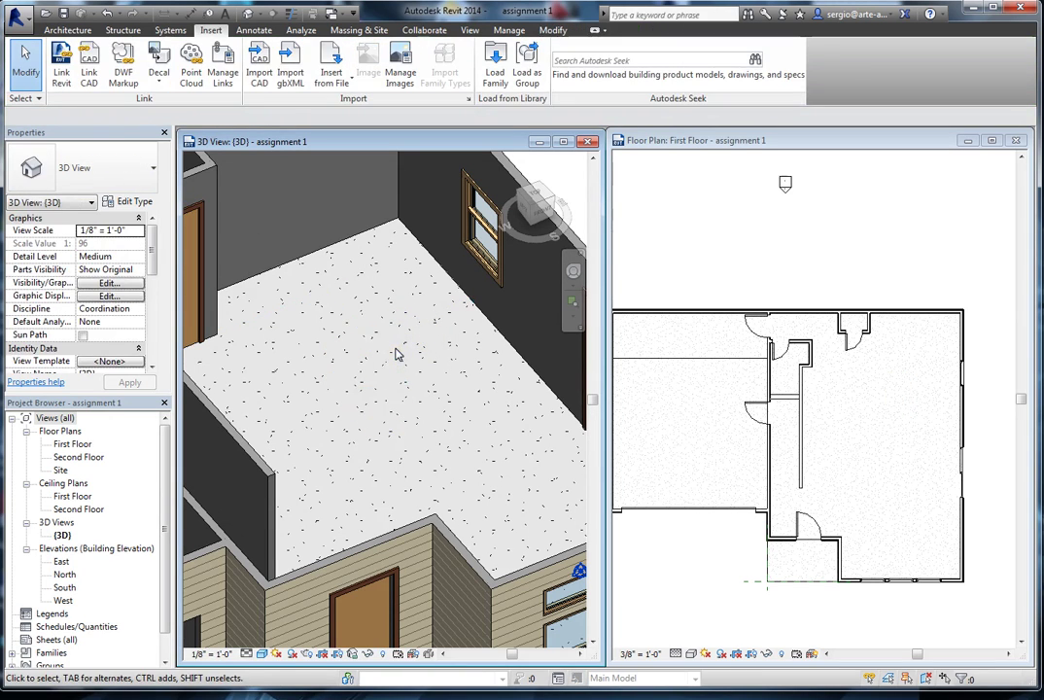
Start placing a component of type Dryer 30" x 25" x 35" and activate the First Floor plan around the small closet for placement
click(61, 31)
click(175, 68)
click(151, 169)
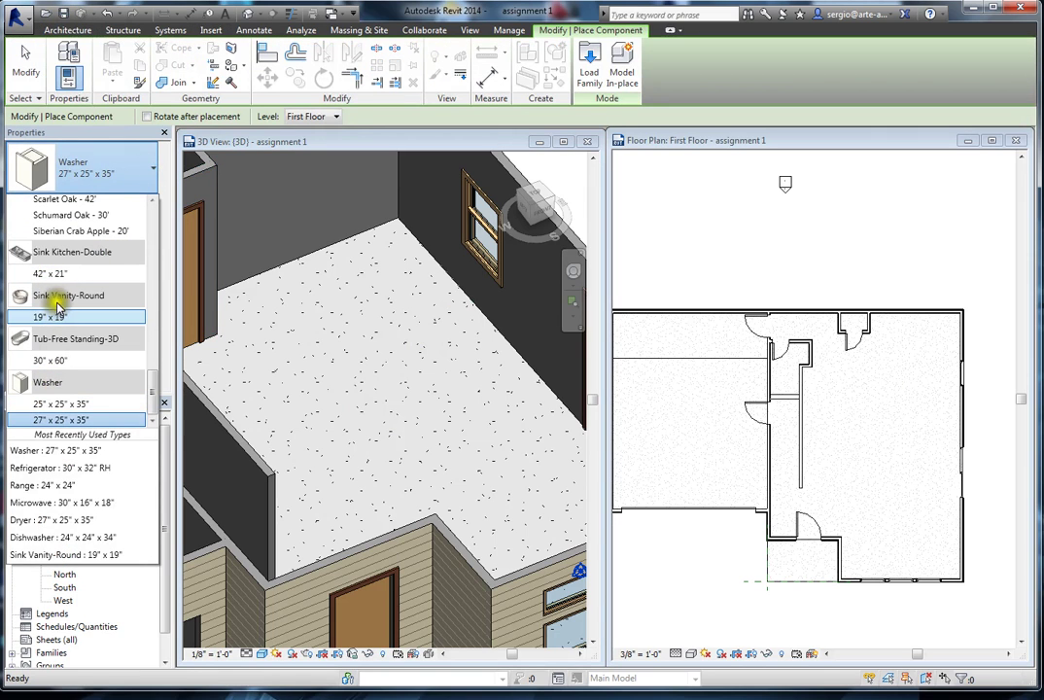
mouse_move(152, 398)
mouse_down()
mouse_move(152, 365)
mouse_move(152, 408)
mouse_move(153, 296)
mouse_up()
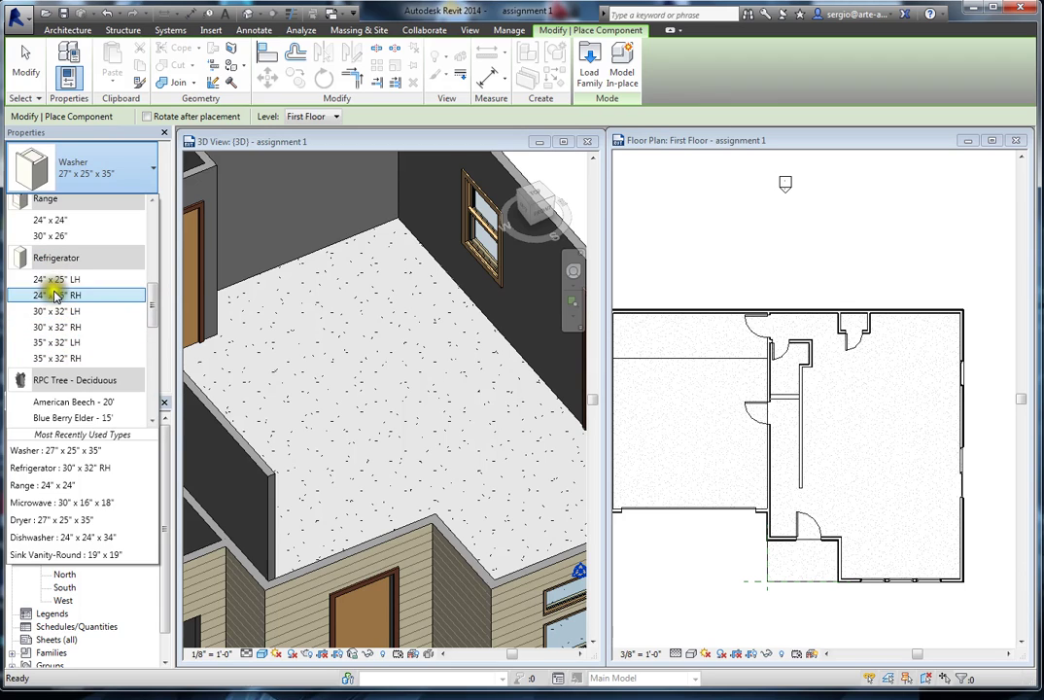
drag(152, 307, 154, 283)
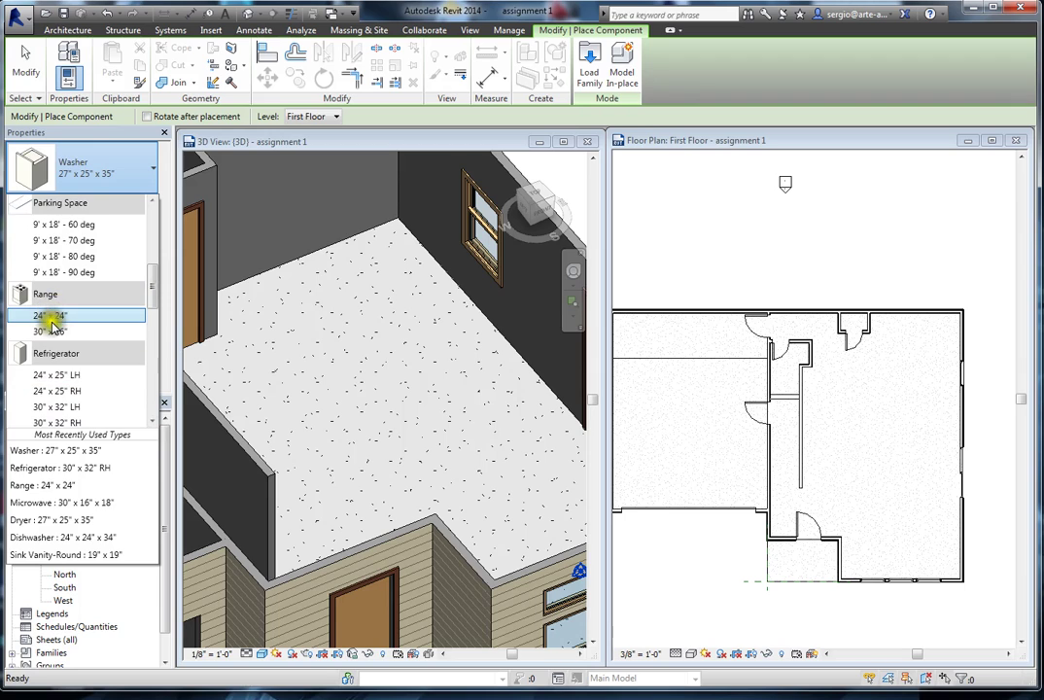
drag(149, 283, 159, 249)
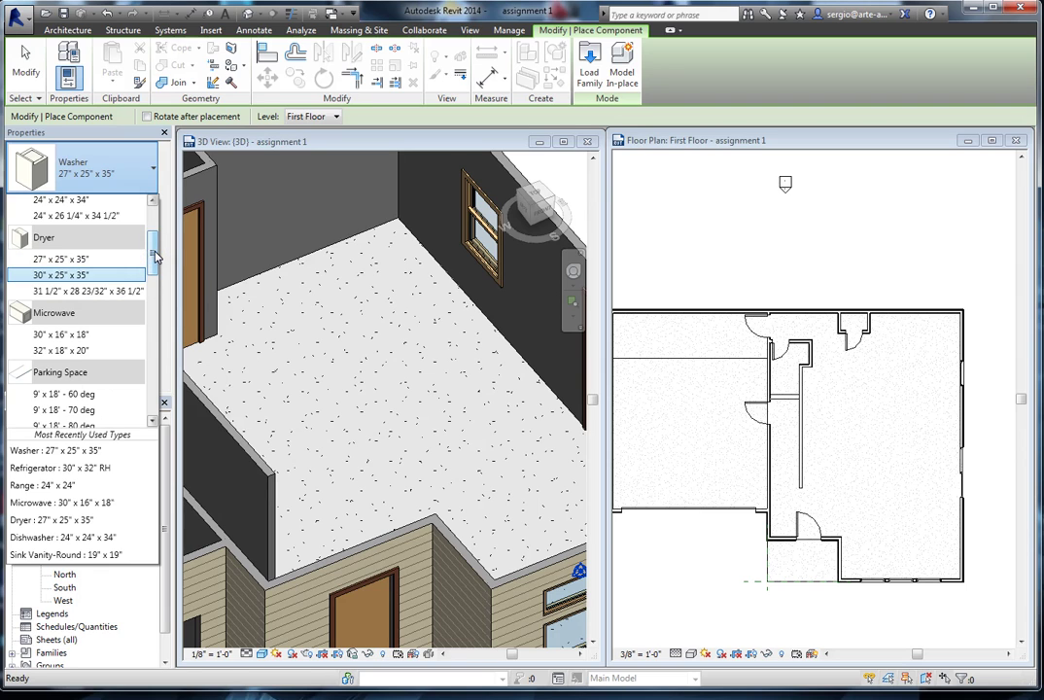
click(63, 275)
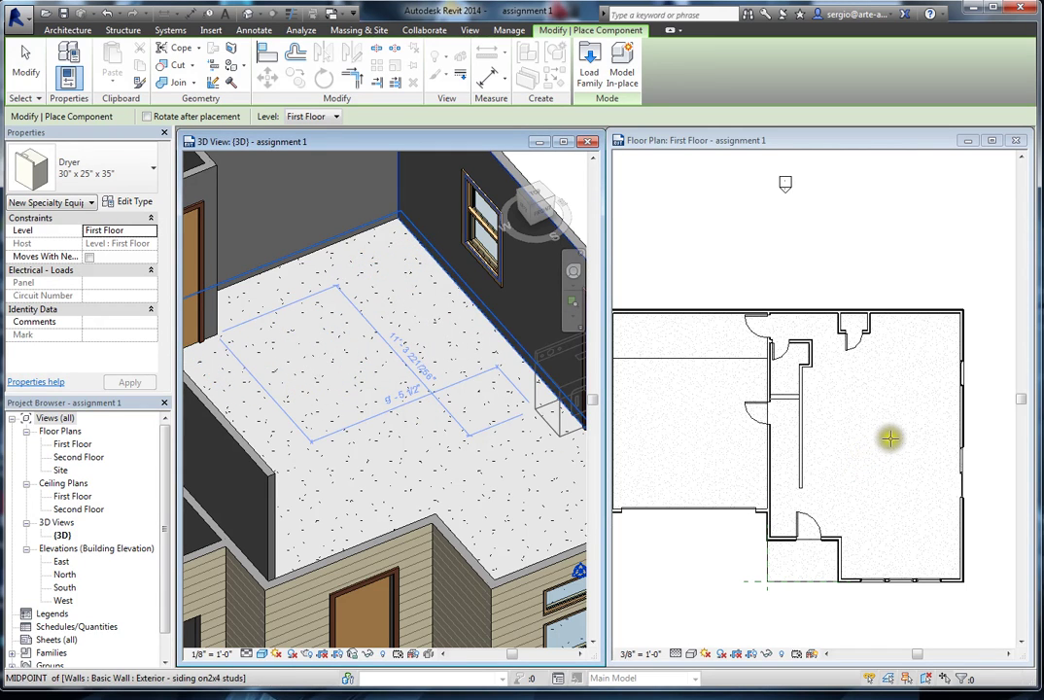
click(841, 144)
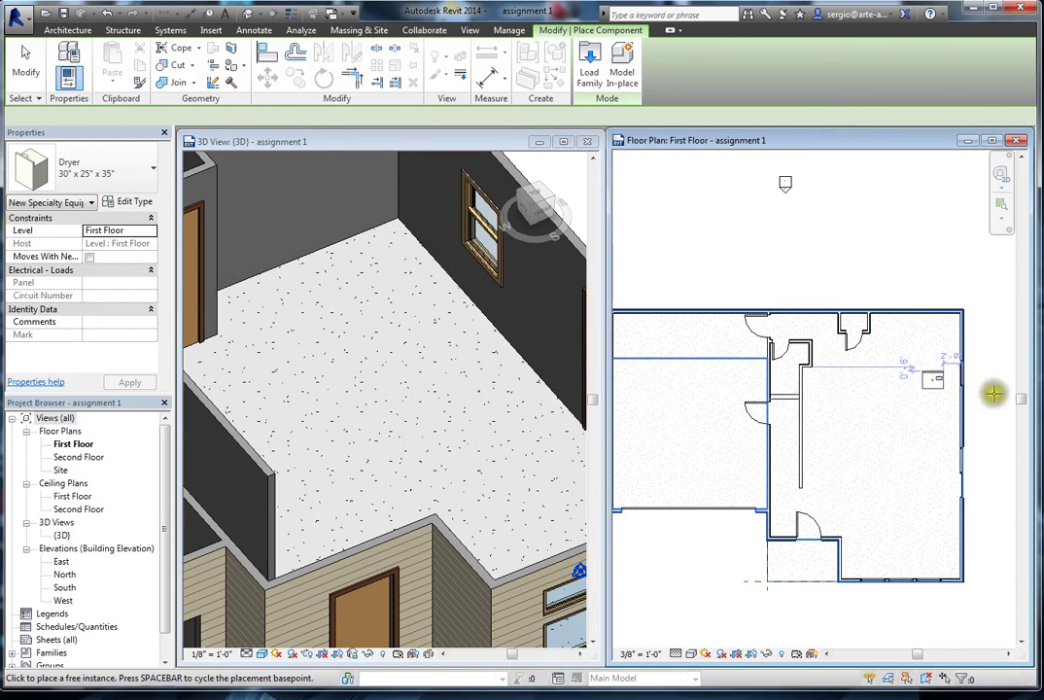
scroll(1007, 393, up, 2)
scroll(908, 377, up, 2)
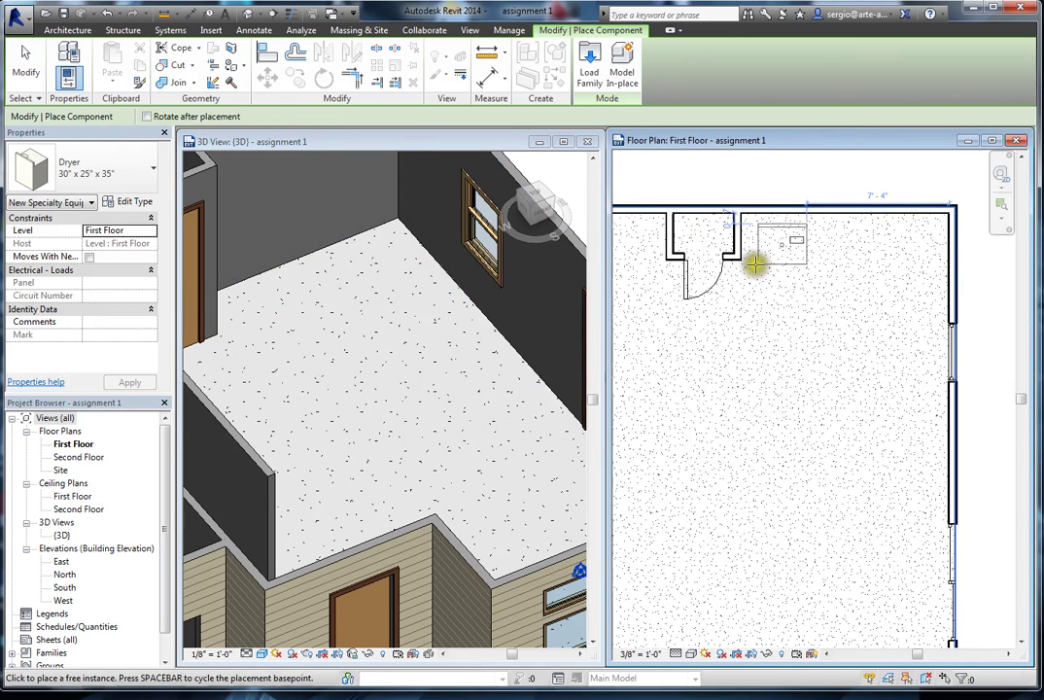
Place a Refrigerator of type 35" x 32" LH against the upper wall, beside the small closet, in the First Floor plan
click(136, 168)
scroll(128, 200, up, 2)
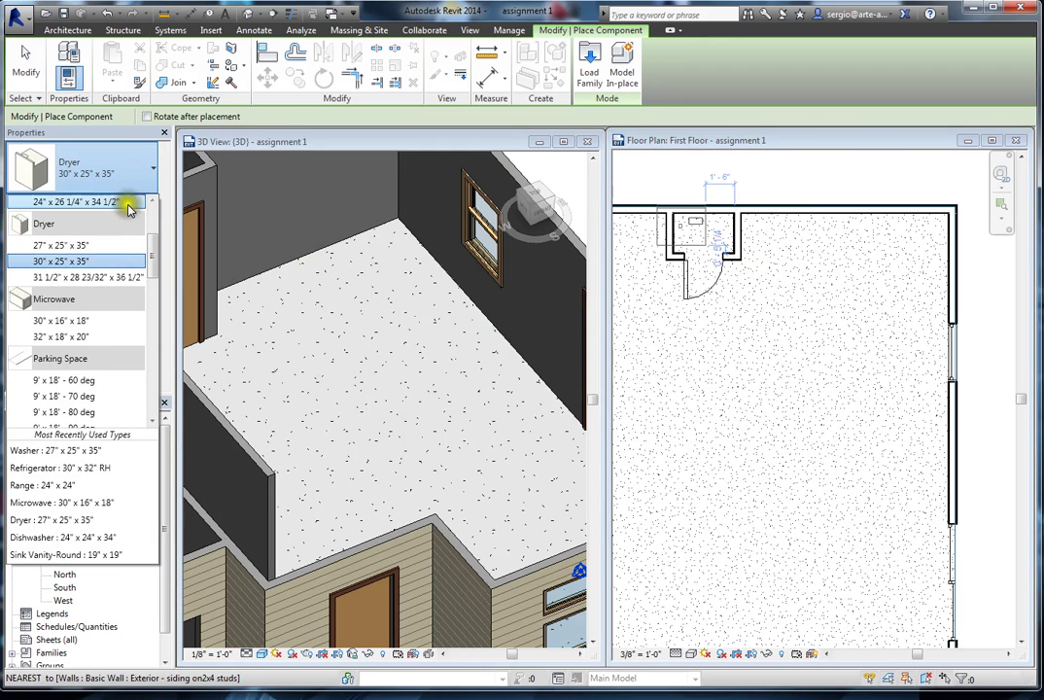
scroll(102, 347, down, 3)
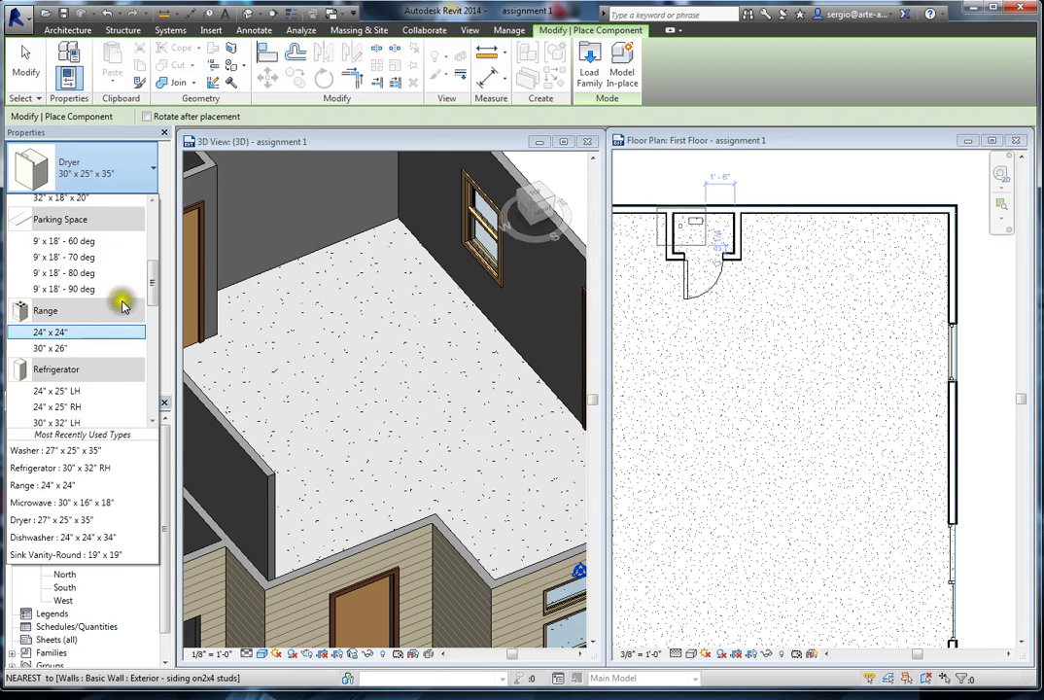
mouse_move(151, 285)
mouse_down()
mouse_move(155, 220)
mouse_move(149, 342)
mouse_move(151, 293)
mouse_up()
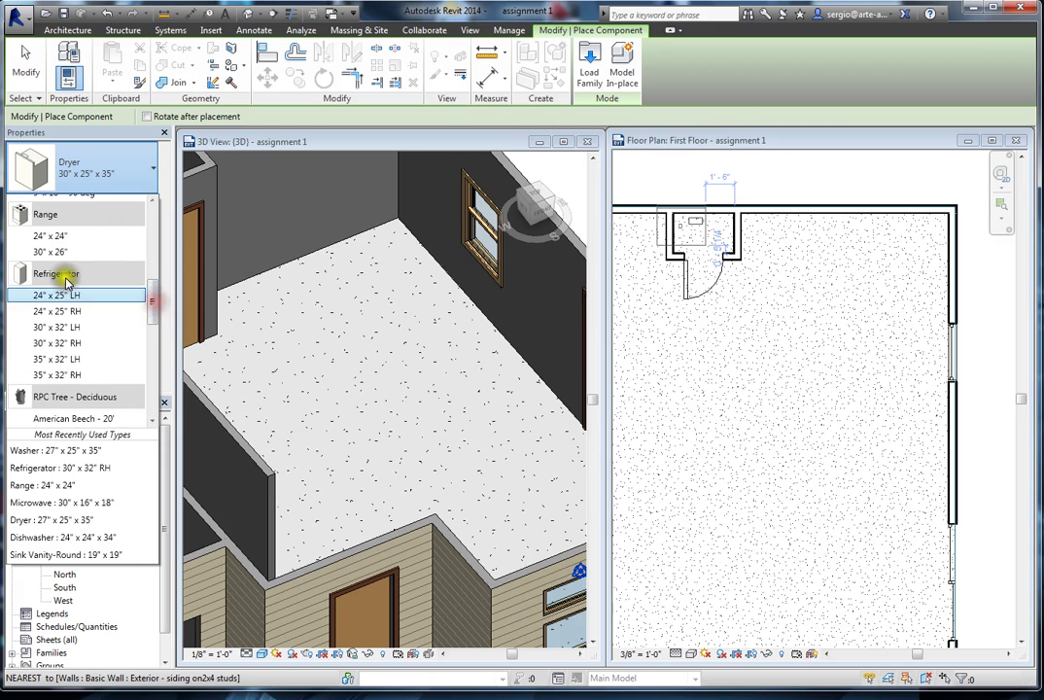
click(57, 359)
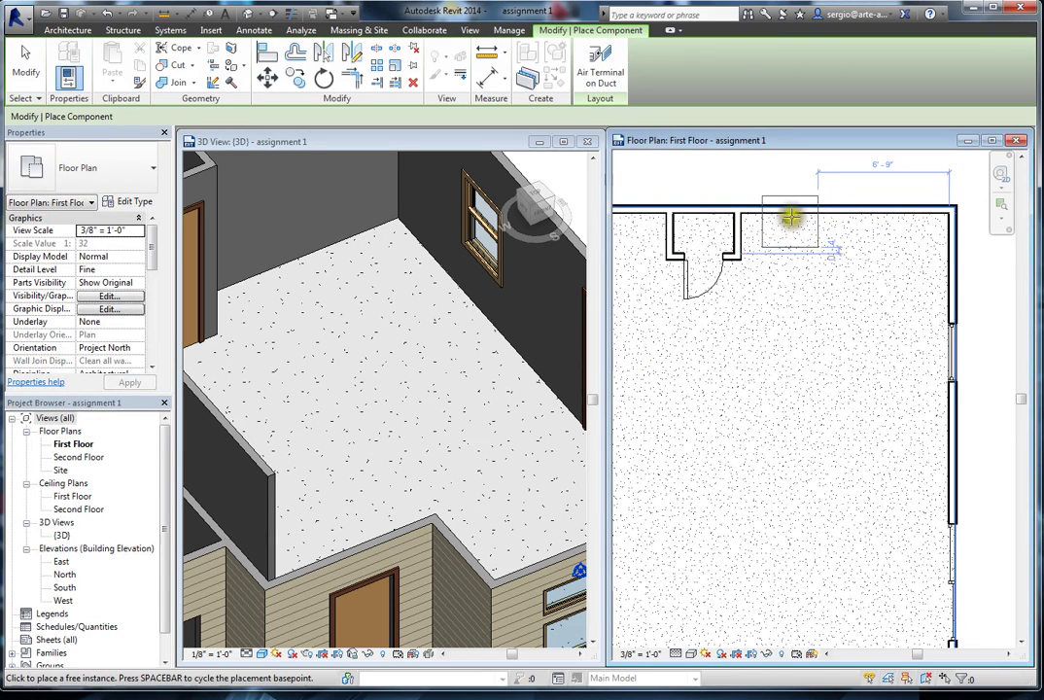
scroll(791, 216, up, 3)
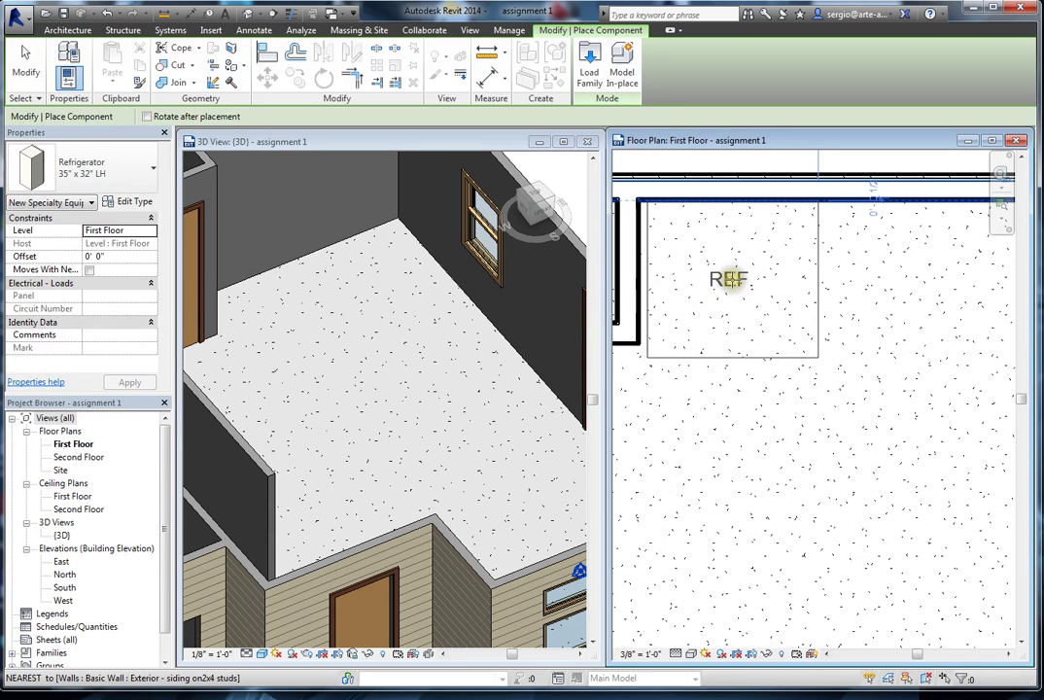
click(729, 279)
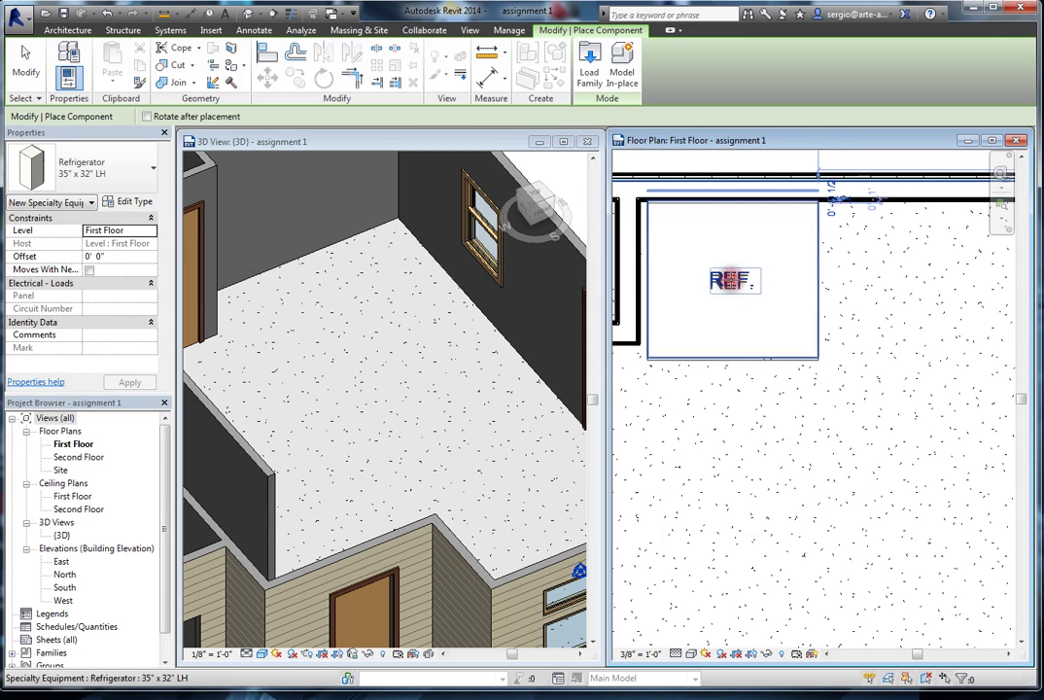
click(39, 77)
click(292, 315)
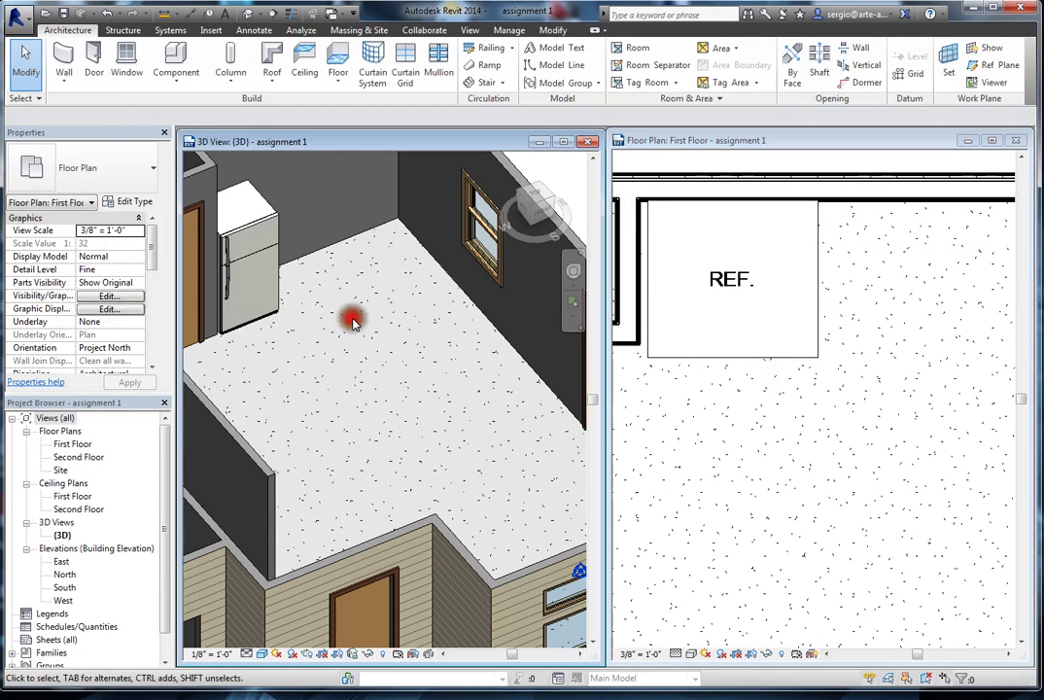
Change the placed refrigerator's type to 35" x 32" RH
click(243, 278)
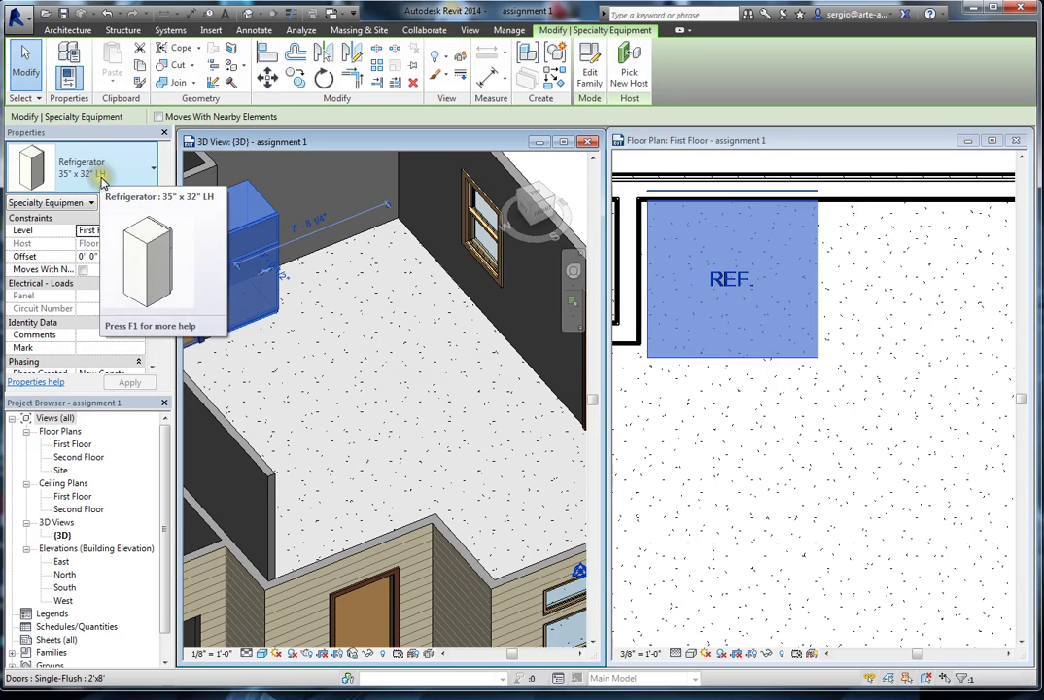
key(Escape)
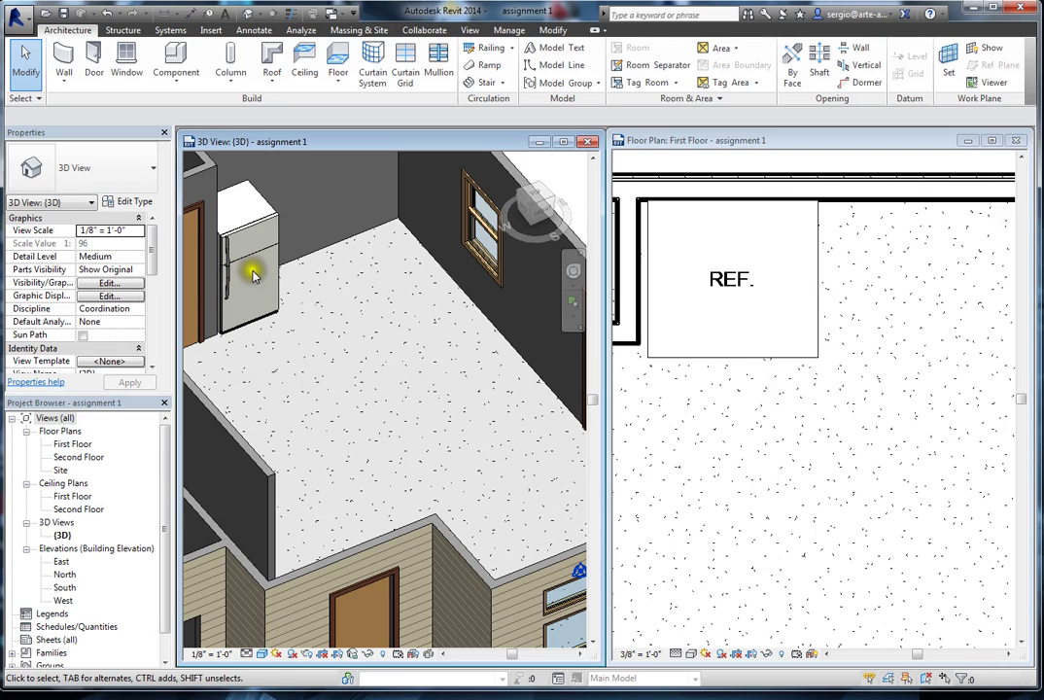
click(212, 238)
click(153, 183)
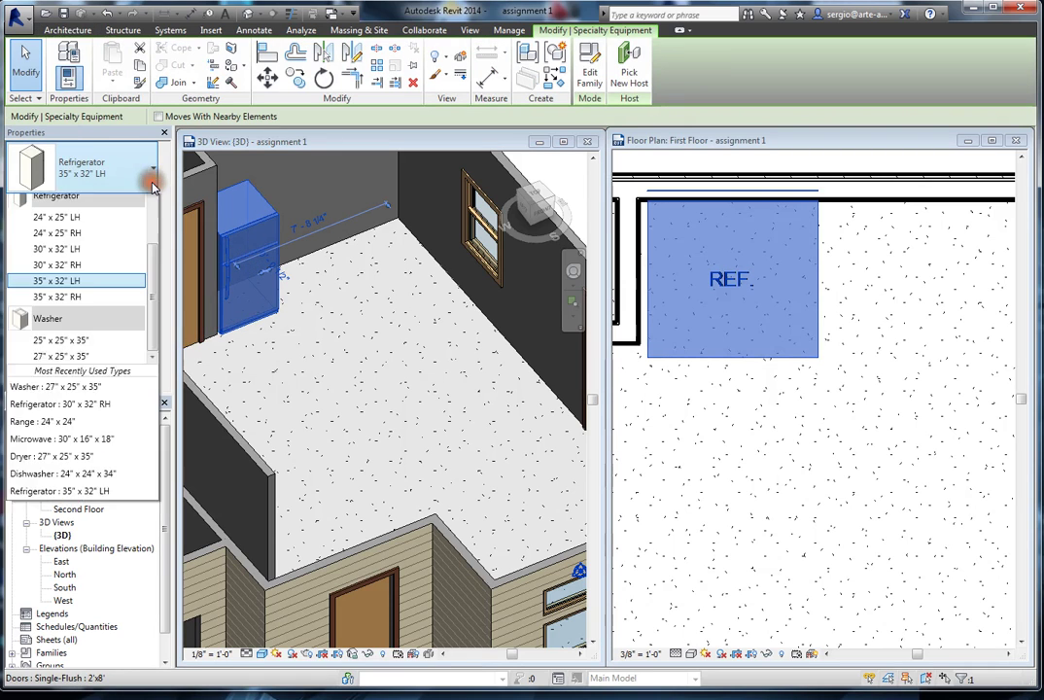
scroll(150, 195, up, 1)
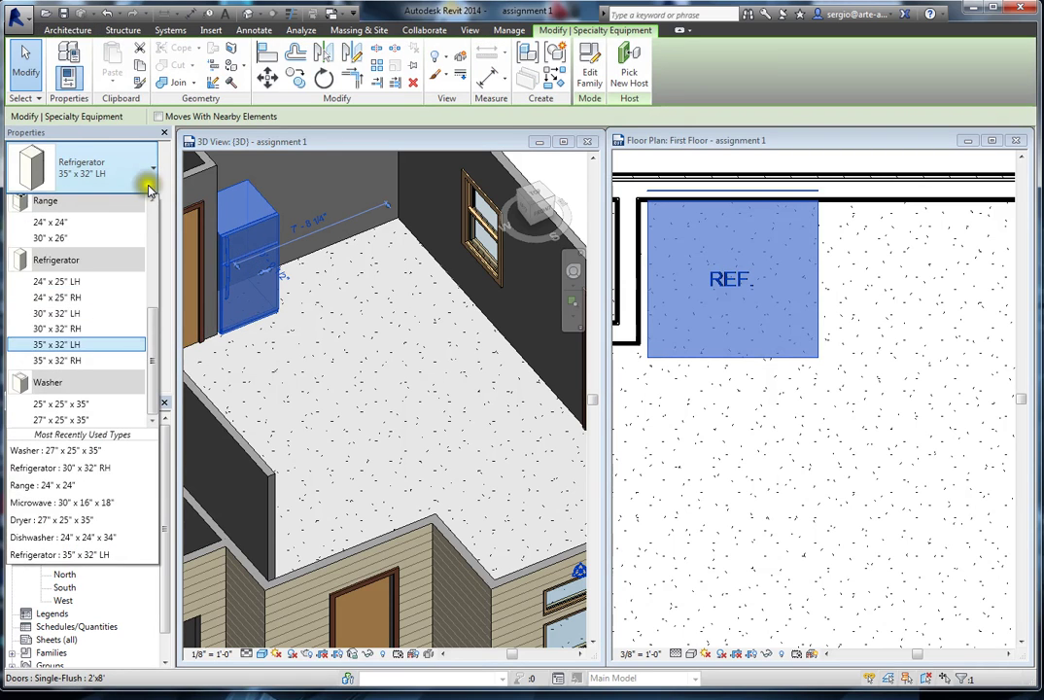
click(78, 360)
click(269, 334)
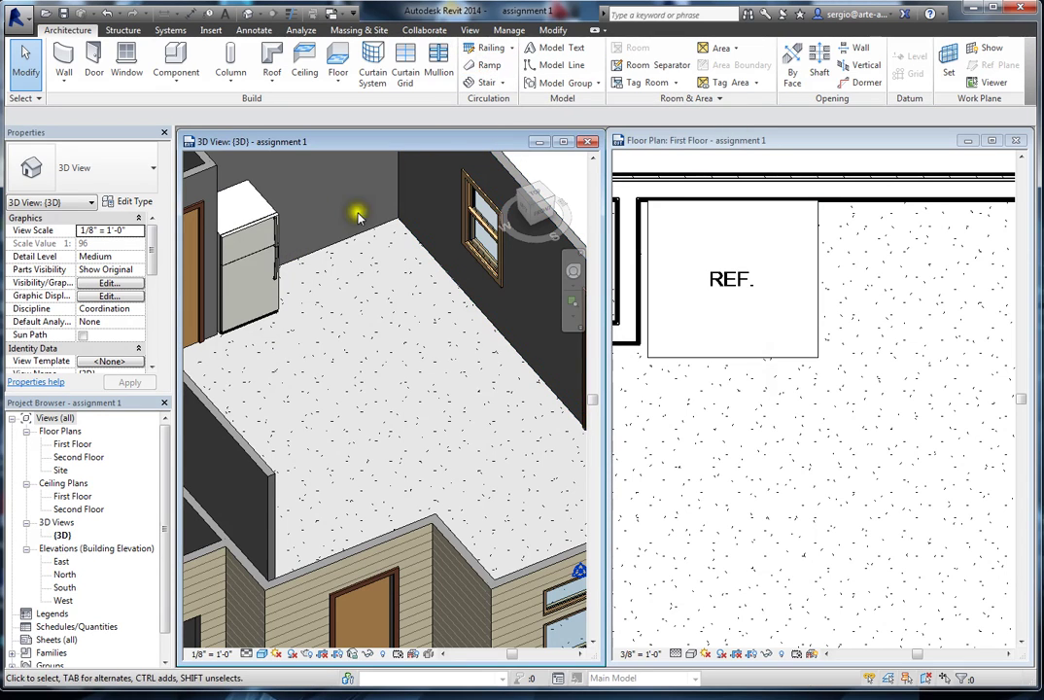
Start loading families and open the Base Cabinets folder within the Casework library
click(215, 30)
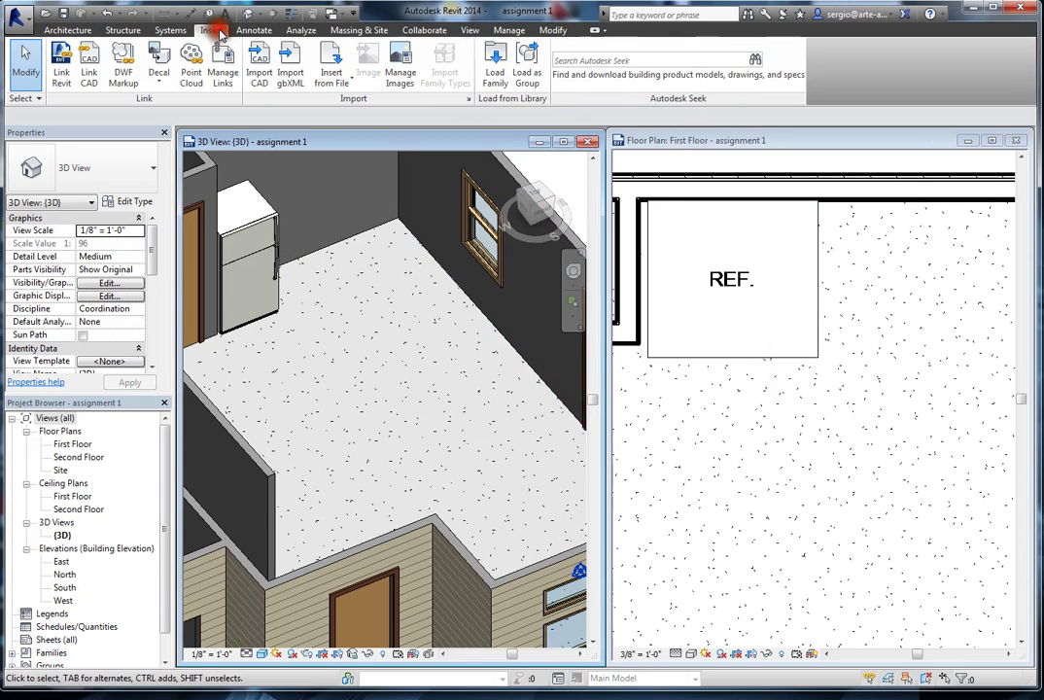
click(497, 76)
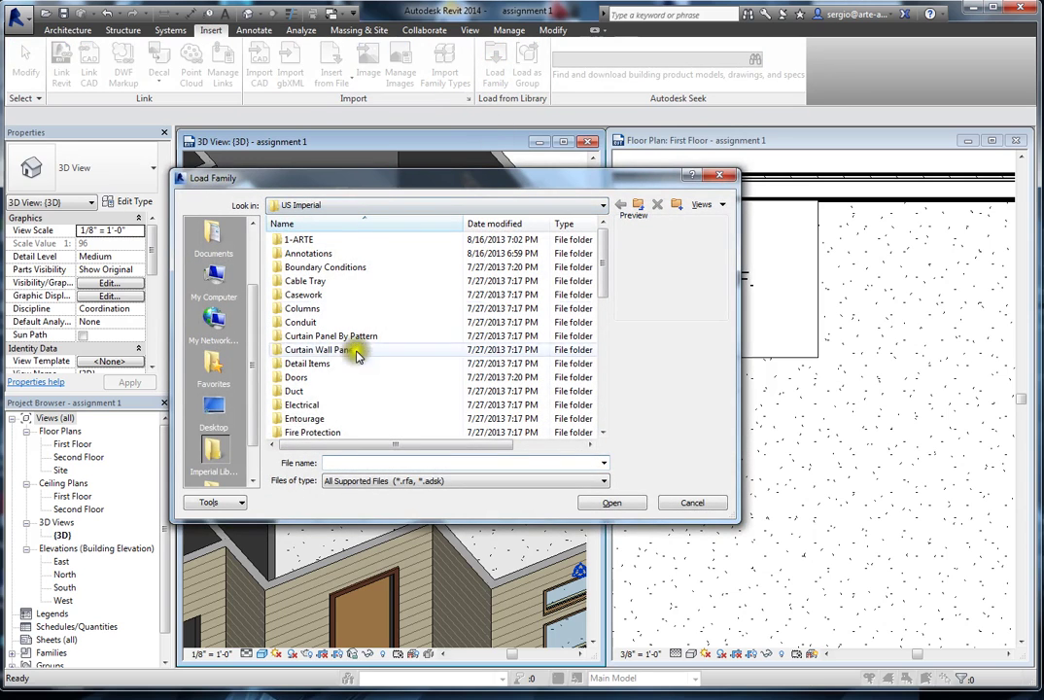
click(314, 427)
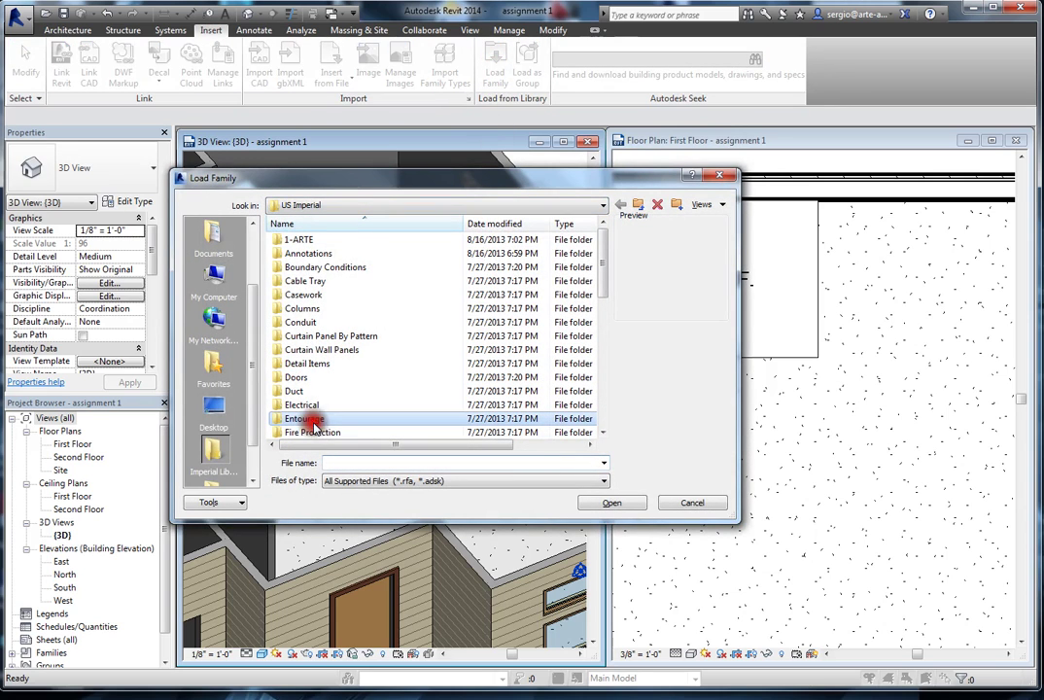
double_click(303, 296)
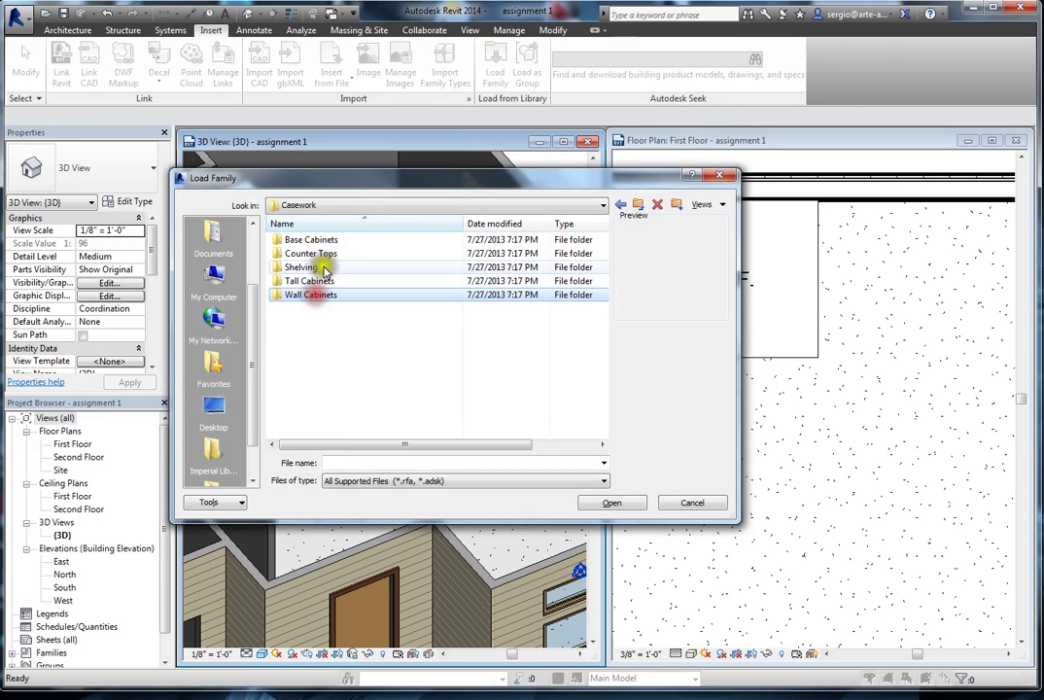
click(314, 293)
double_click(321, 241)
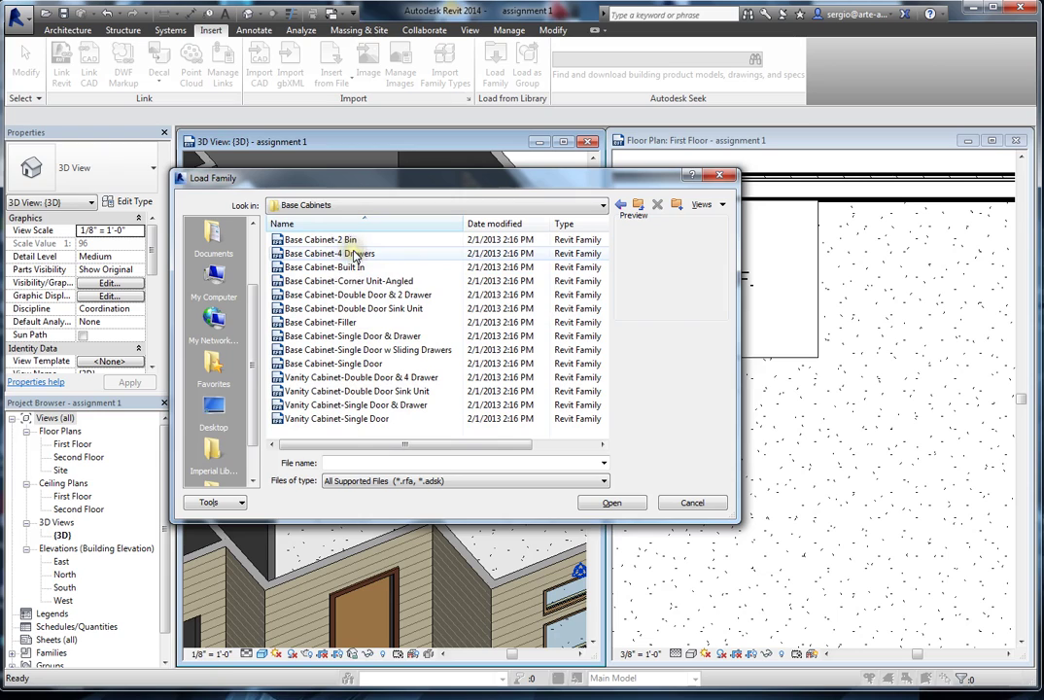
Preview the Base Cabinet-2 Bin, 4 Drawers, Built In and Corner Unit-Angled families
click(345, 239)
click(356, 254)
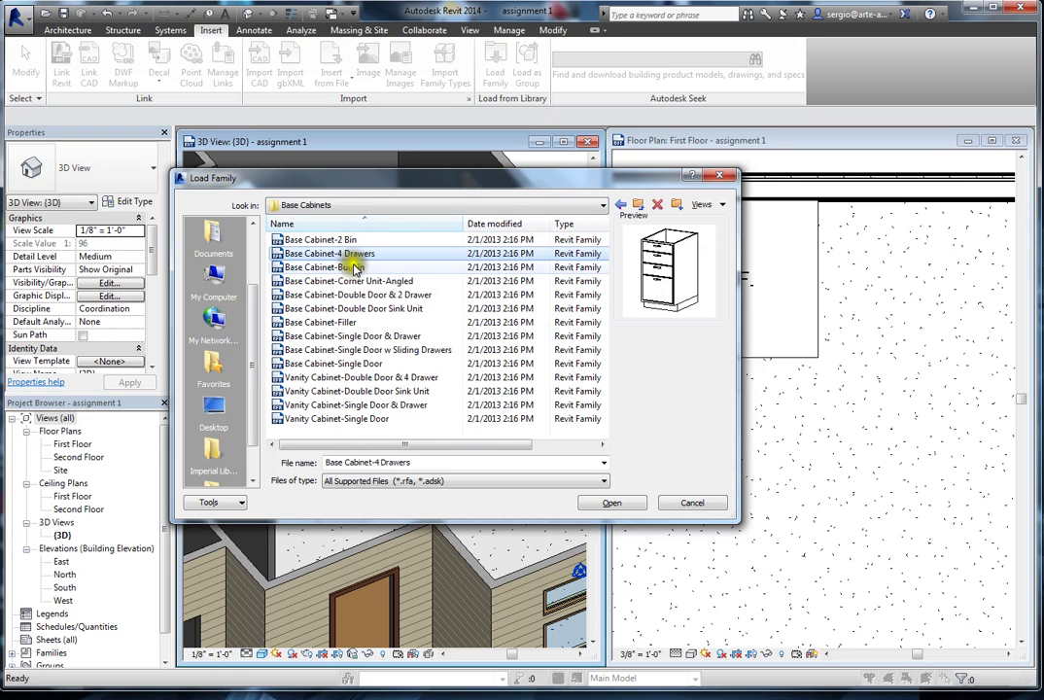
click(354, 267)
click(363, 281)
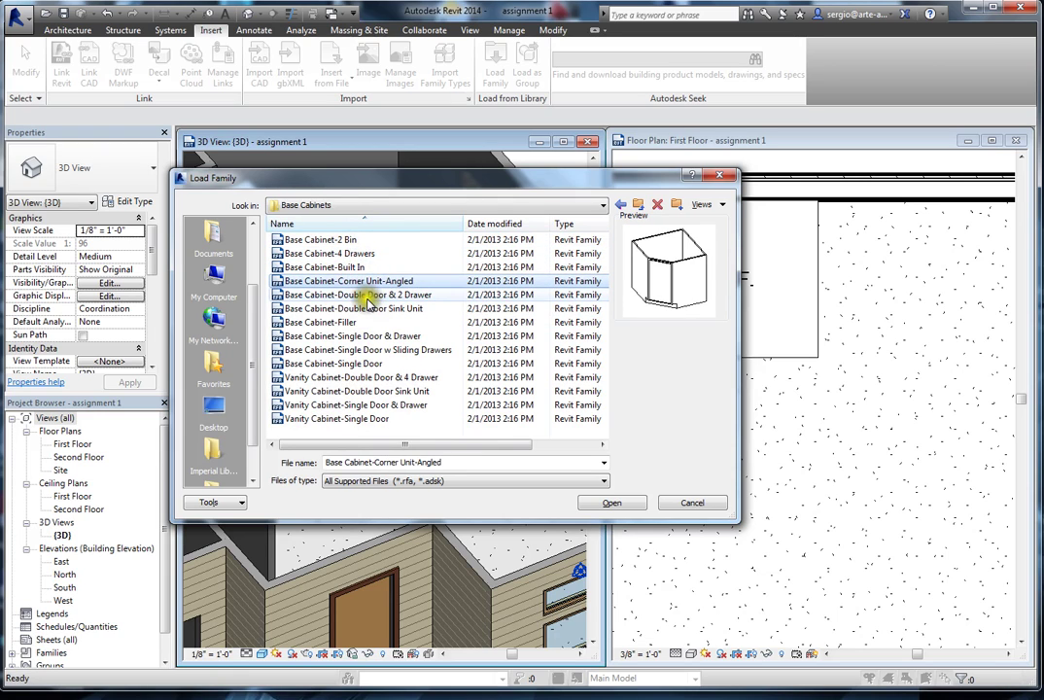
Select the Base Cabinet-Double Door & 2 Drawer, Base Cabinet-Filler and Base Cabinet-Single Door & Drawer families together for loading
click(367, 295)
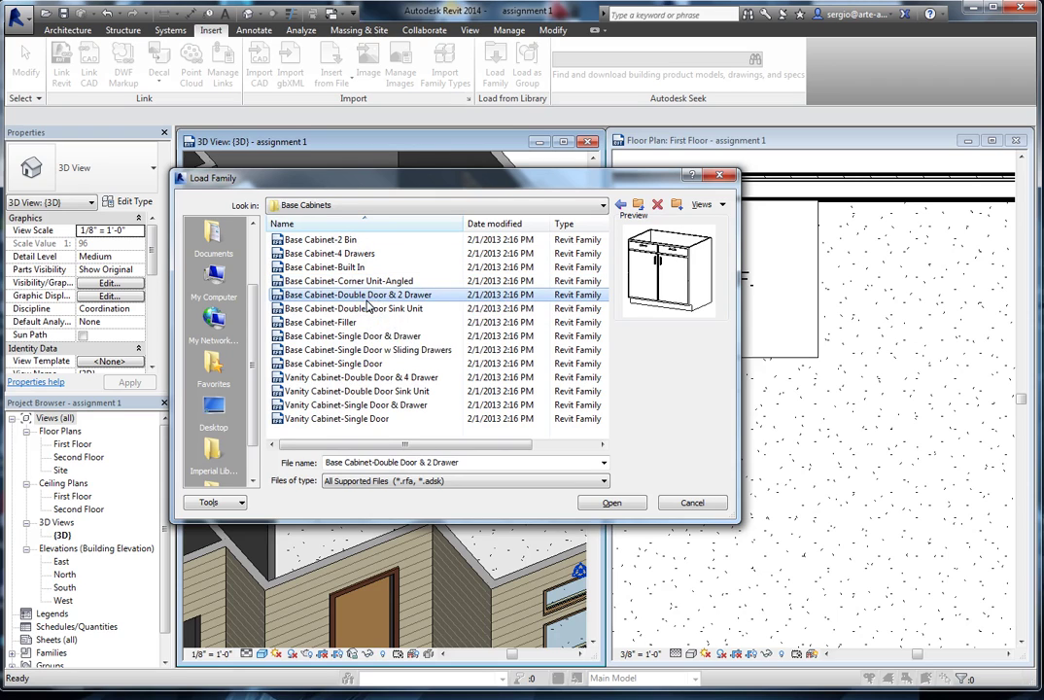
click(348, 322)
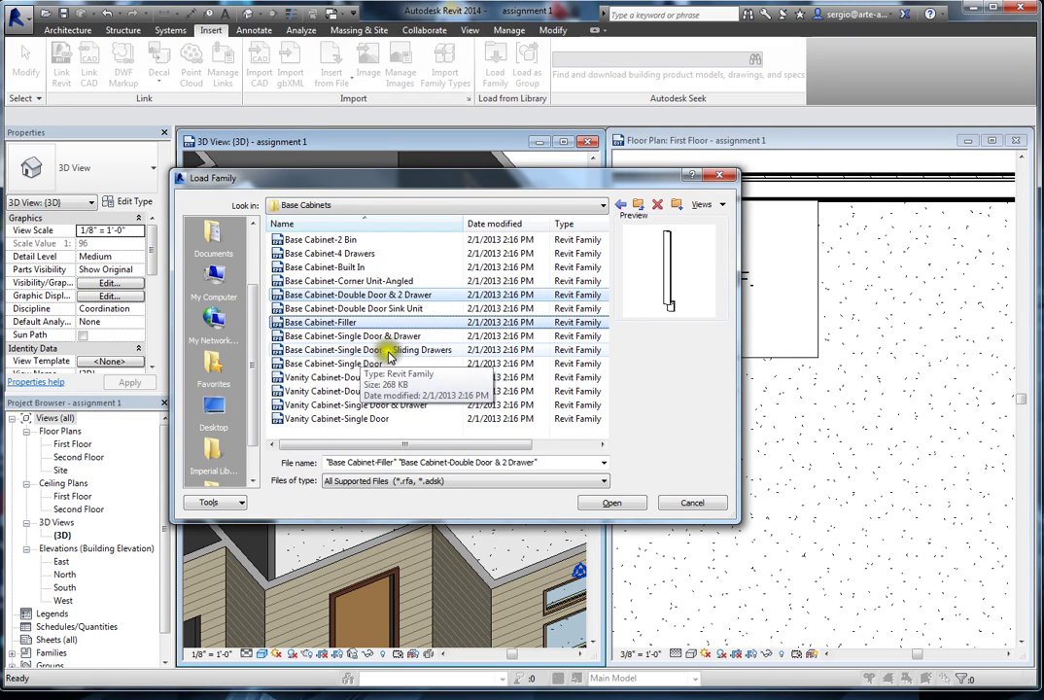
ctrl+click(398, 335)
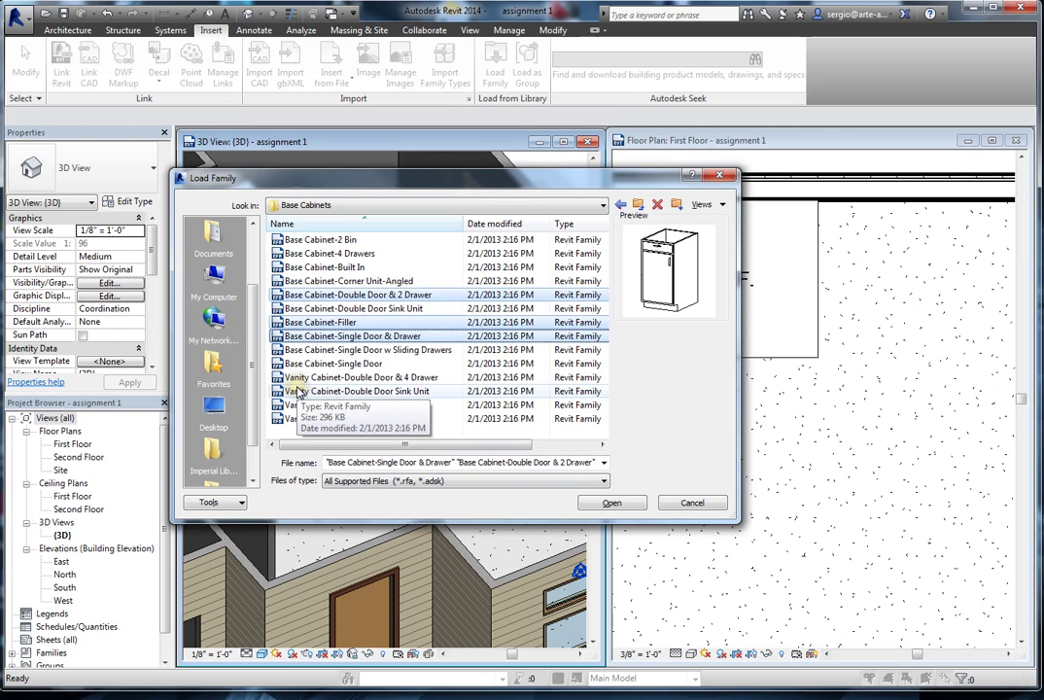
Add Vanity Cabinet-Double Door Sink Unit, Vanity Cabinet-Single Door & Drawer and Base Cabinet-Double Door Sink Unit to the selection and load all the families
ctrl+click(378, 379)
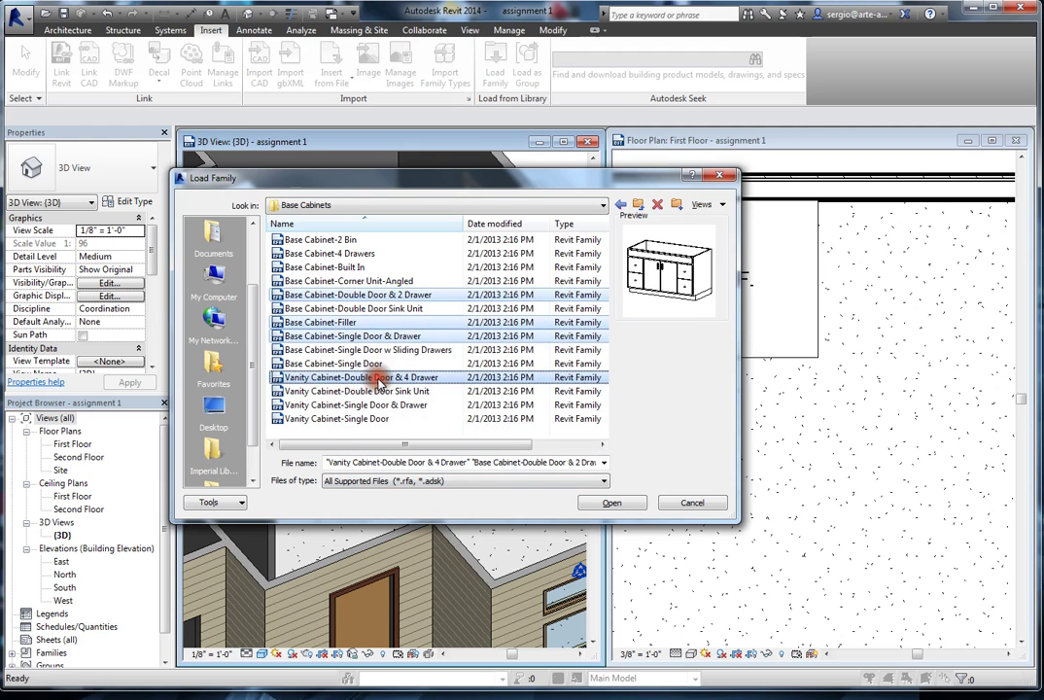
ctrl+click(377, 382)
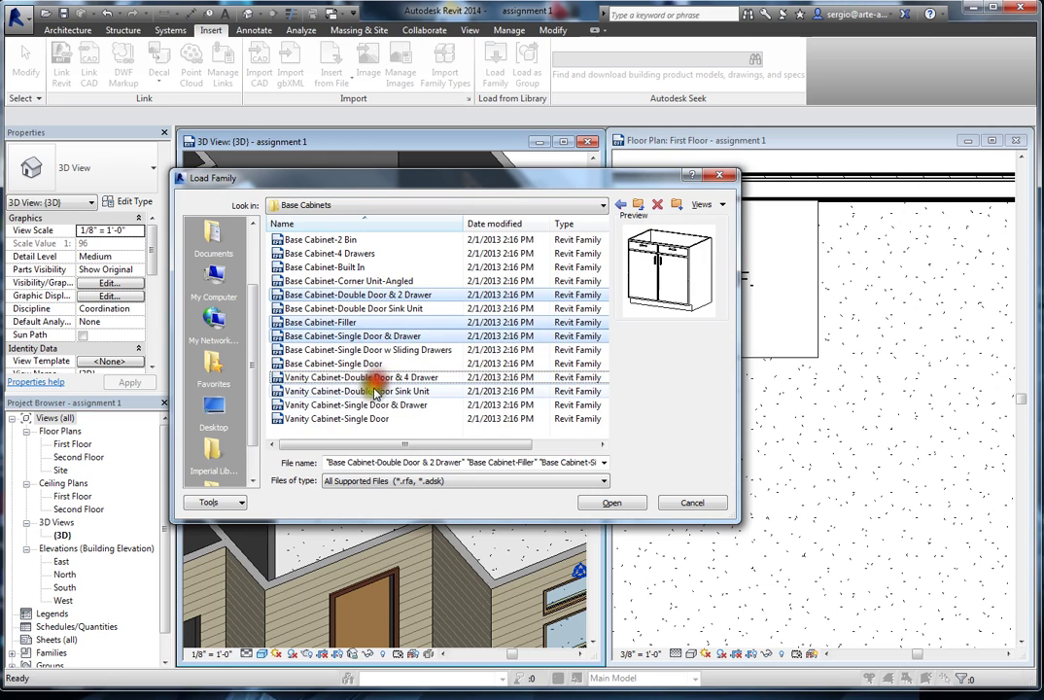
ctrl+click(377, 391)
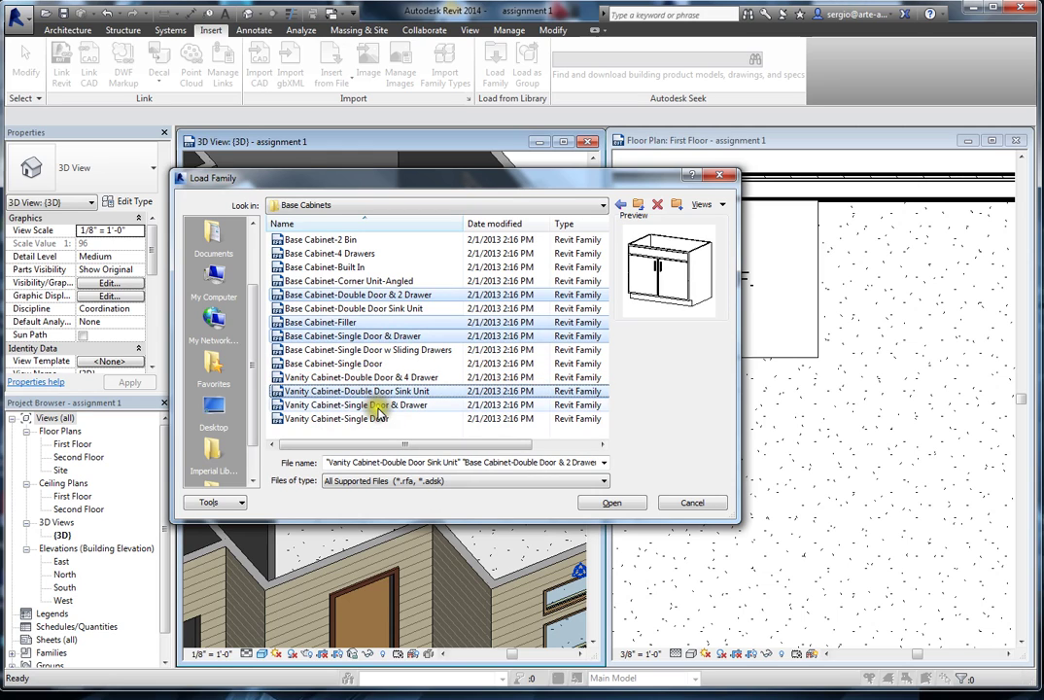
ctrl+click(379, 405)
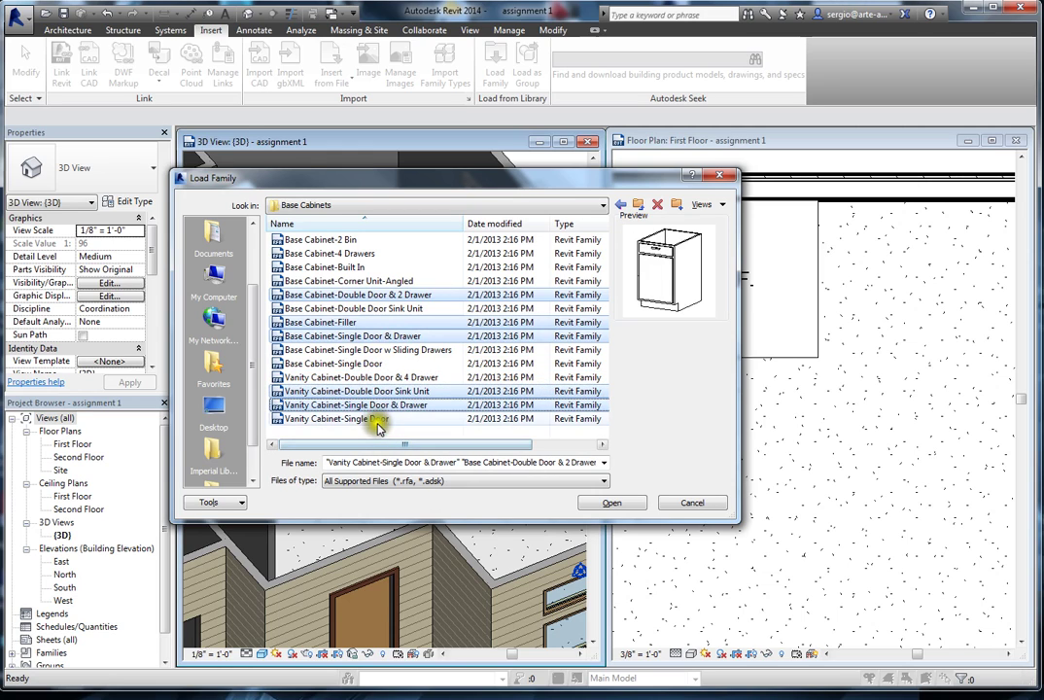
ctrl+click(377, 419)
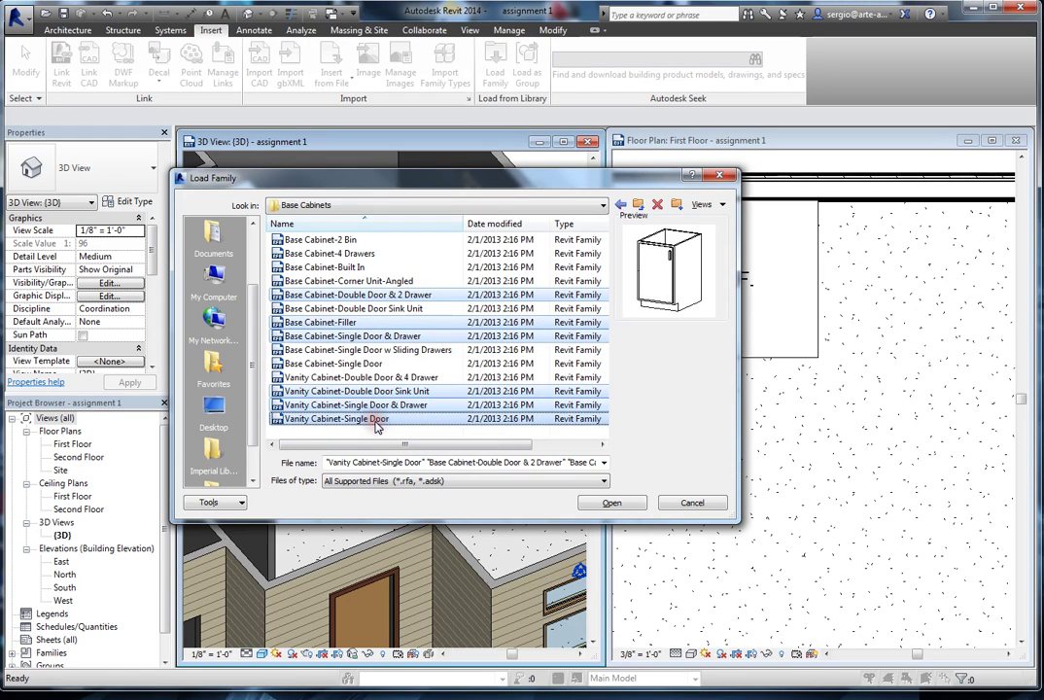
ctrl+click(379, 419)
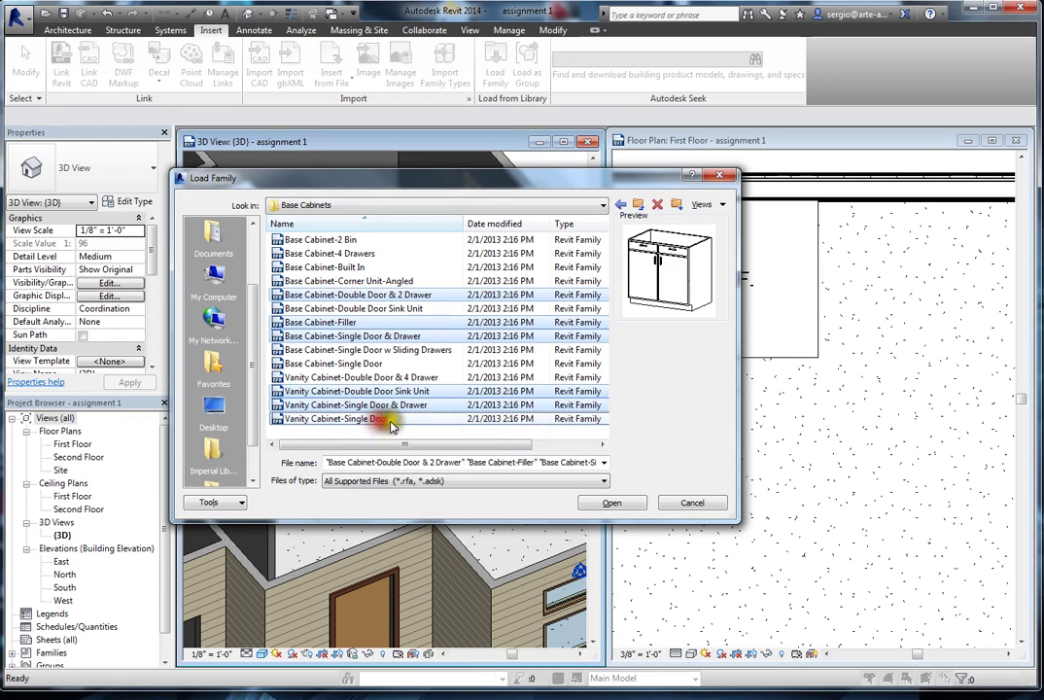
ctrl+click(388, 309)
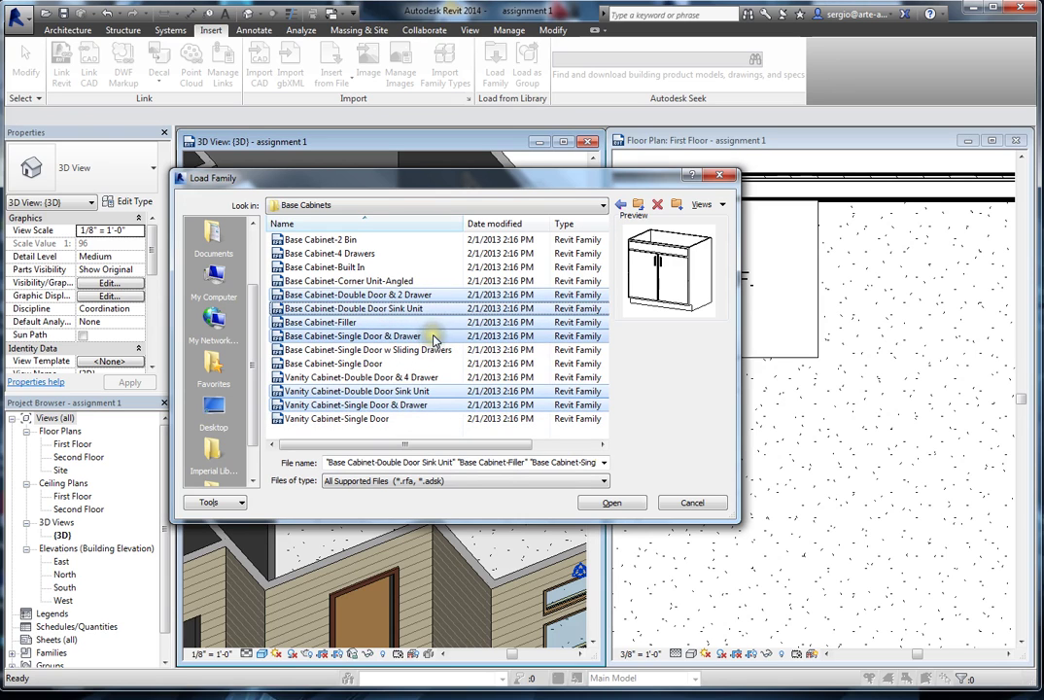
click(623, 512)
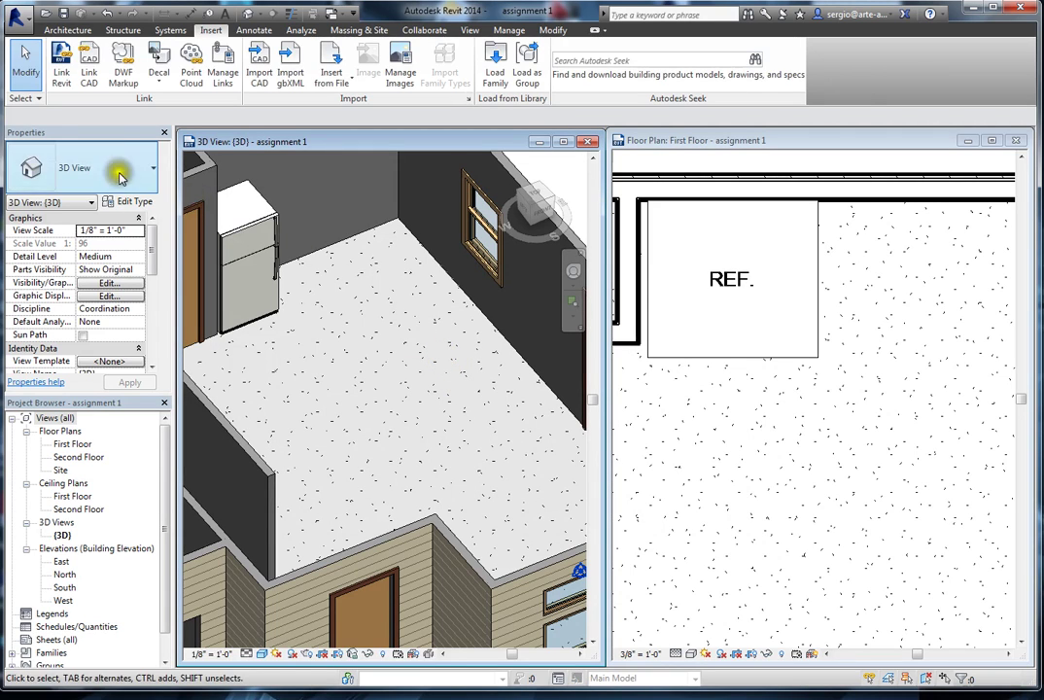
Start placing a component with the Base Cabinet-Single Door & Drawer family in the 18" type
click(68, 29)
click(174, 61)
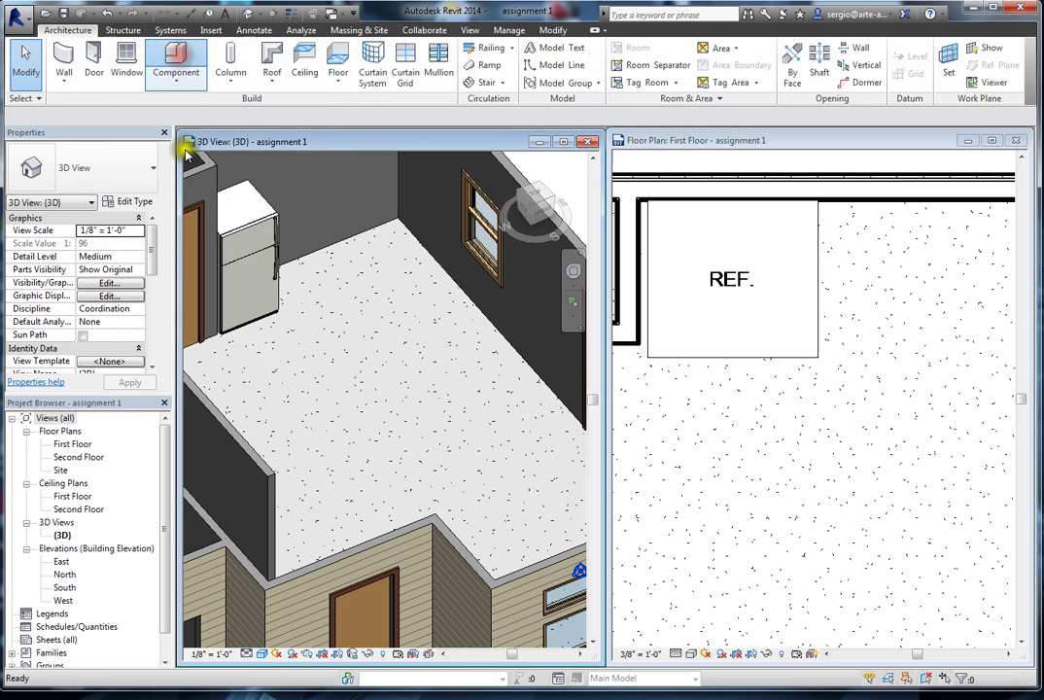
click(122, 182)
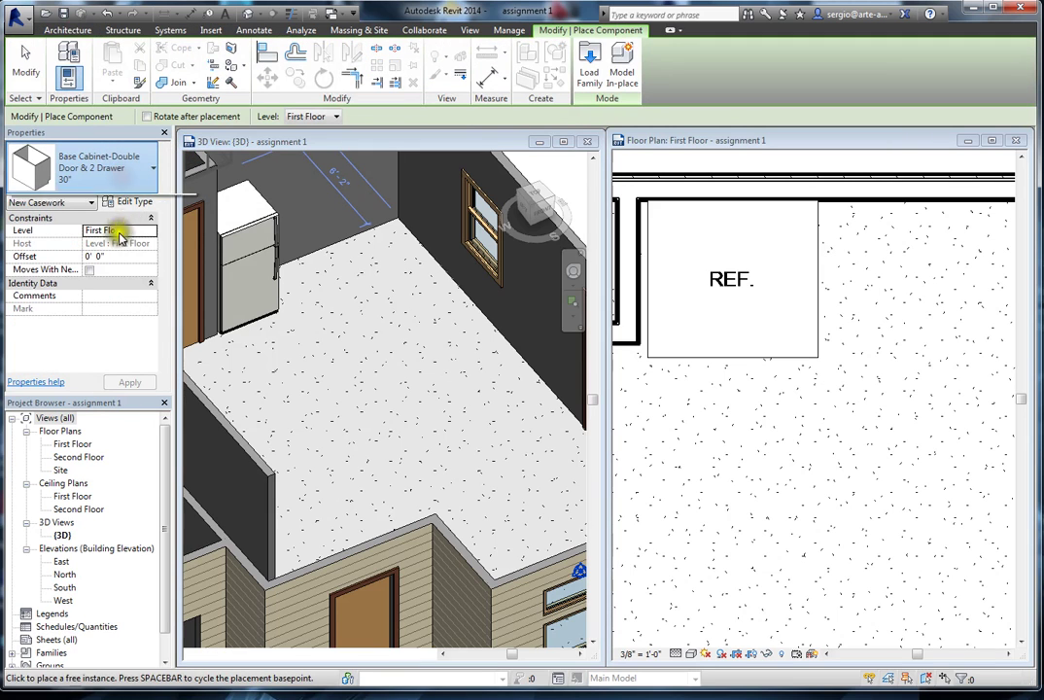
scroll(111, 367, down, 5)
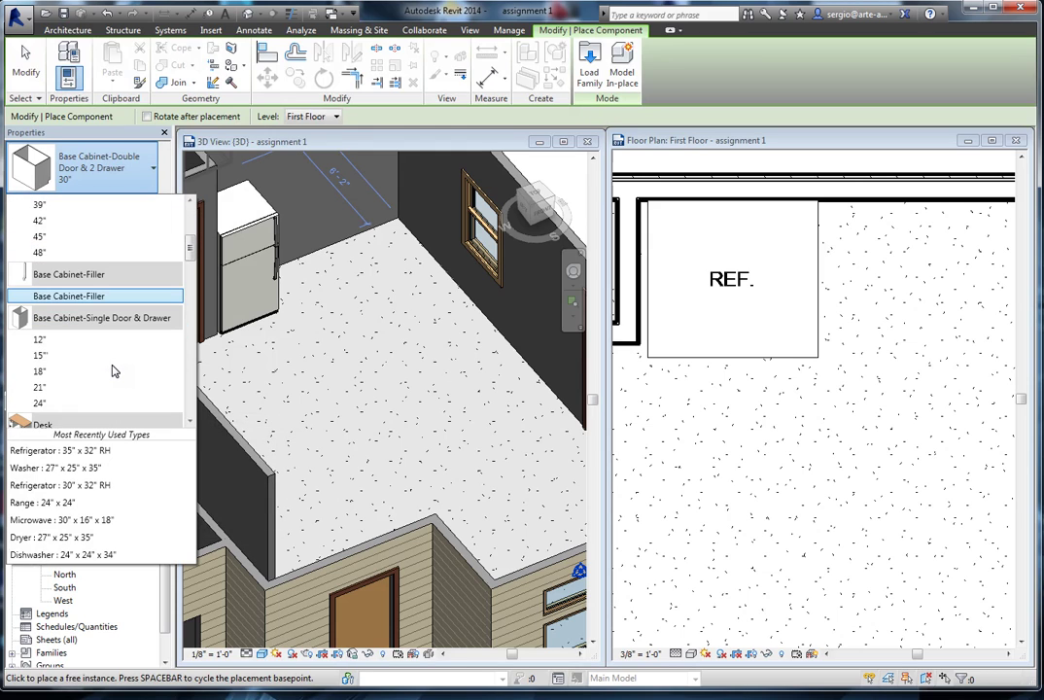
click(88, 333)
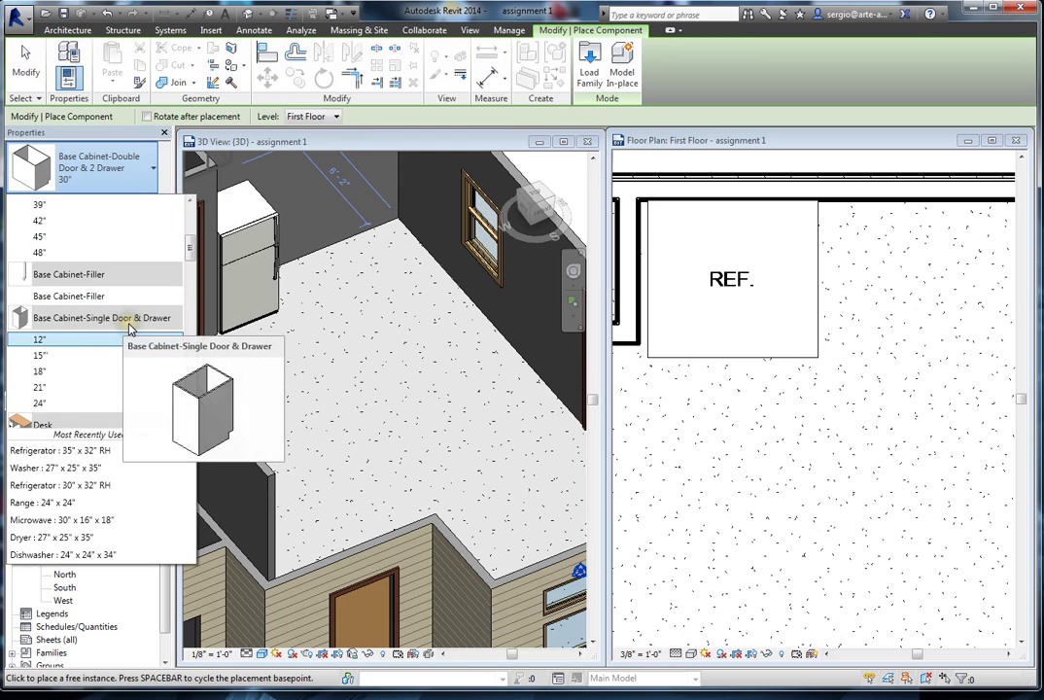
click(38, 372)
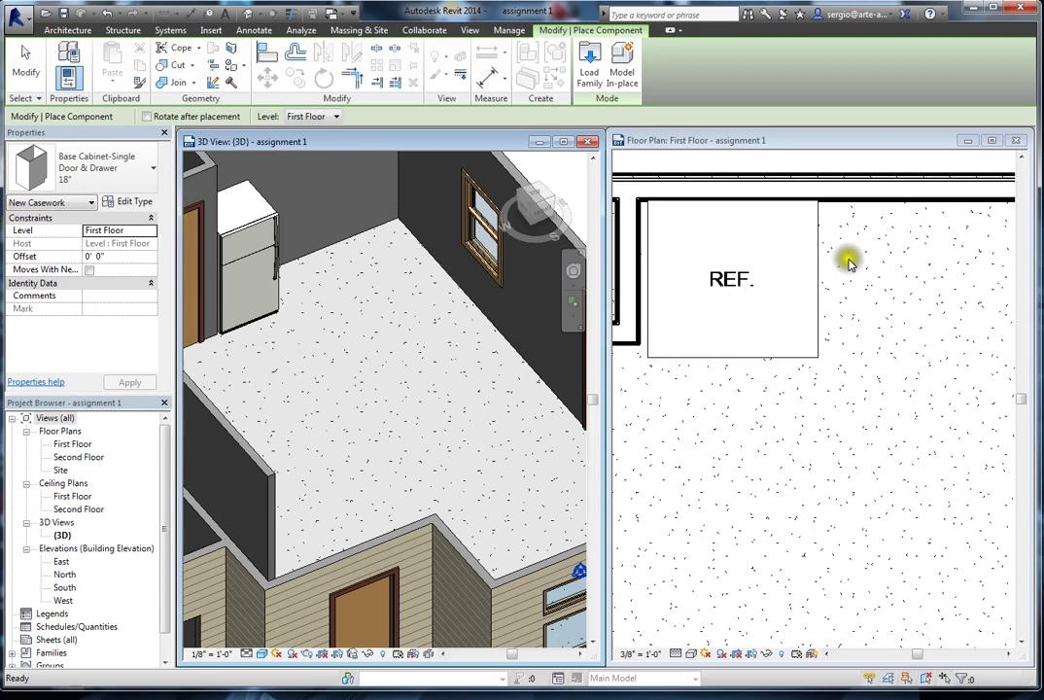
Place the 18" base cabinet in the First Floor plan, rotated with its back against the side wall between the room corner and the window
click(854, 168)
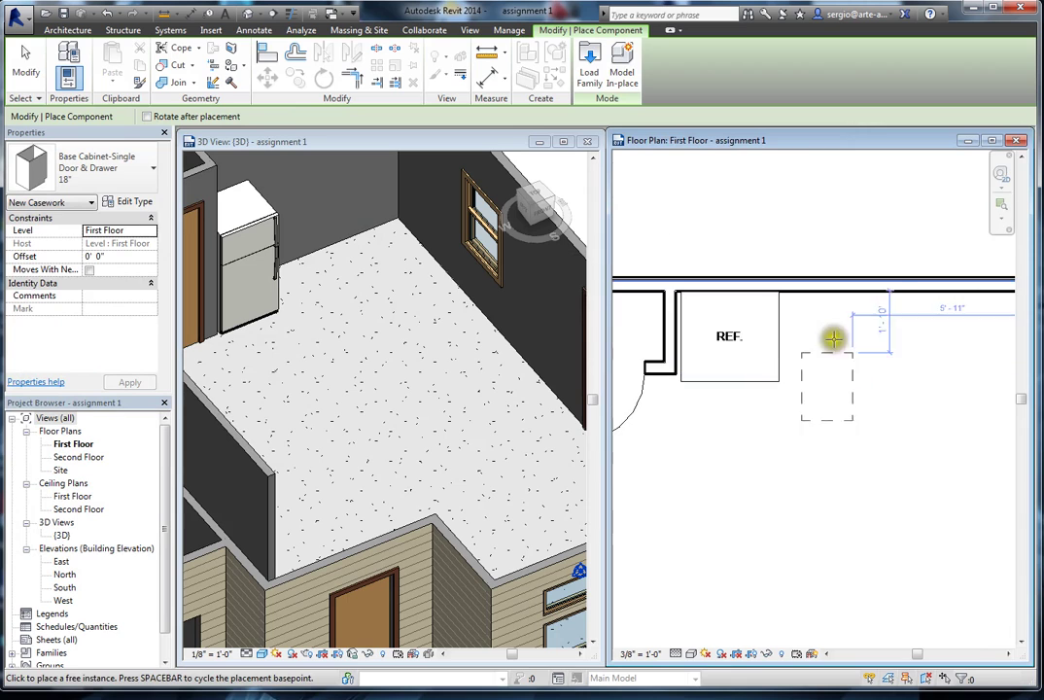
scroll(798, 321, up, 2)
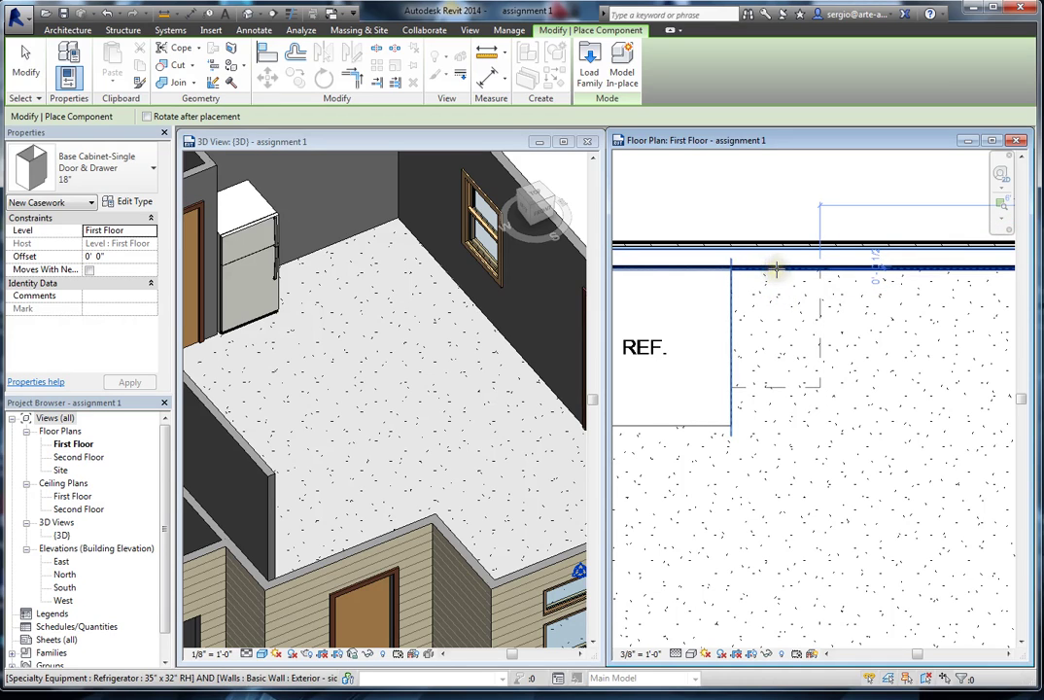
scroll(767, 272, down, 5)
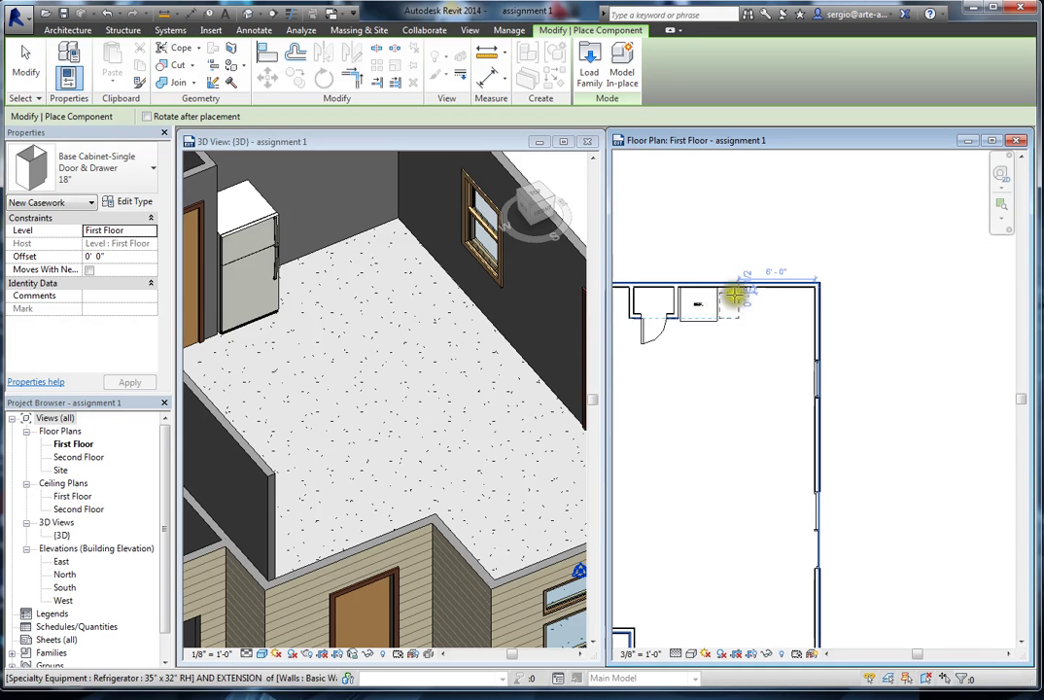
scroll(799, 302, up, 4)
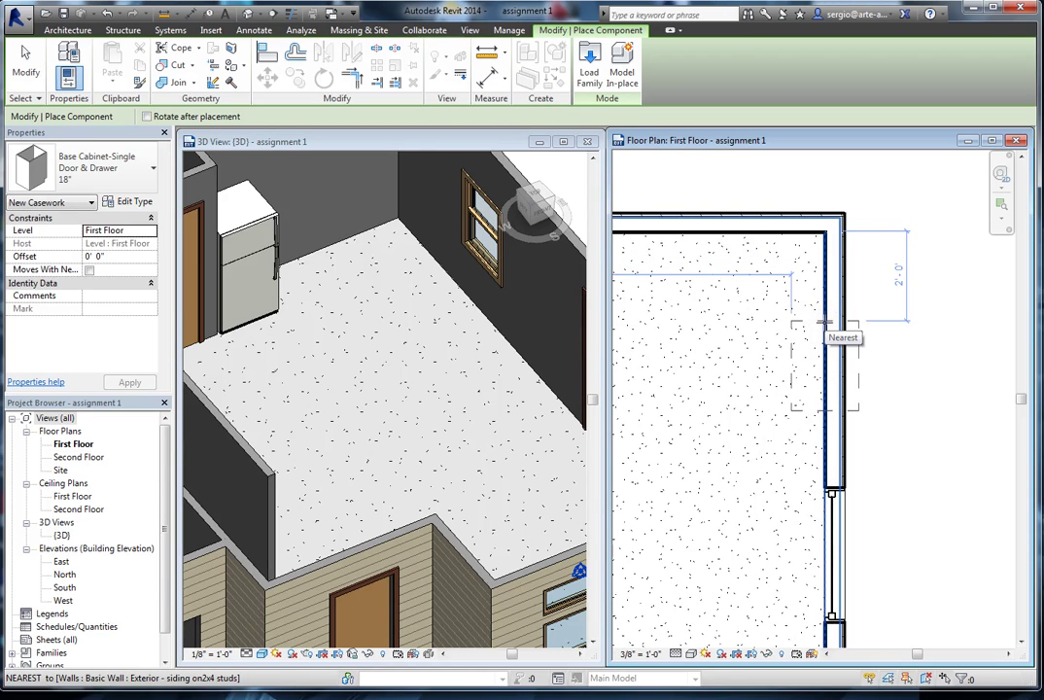
key(space)
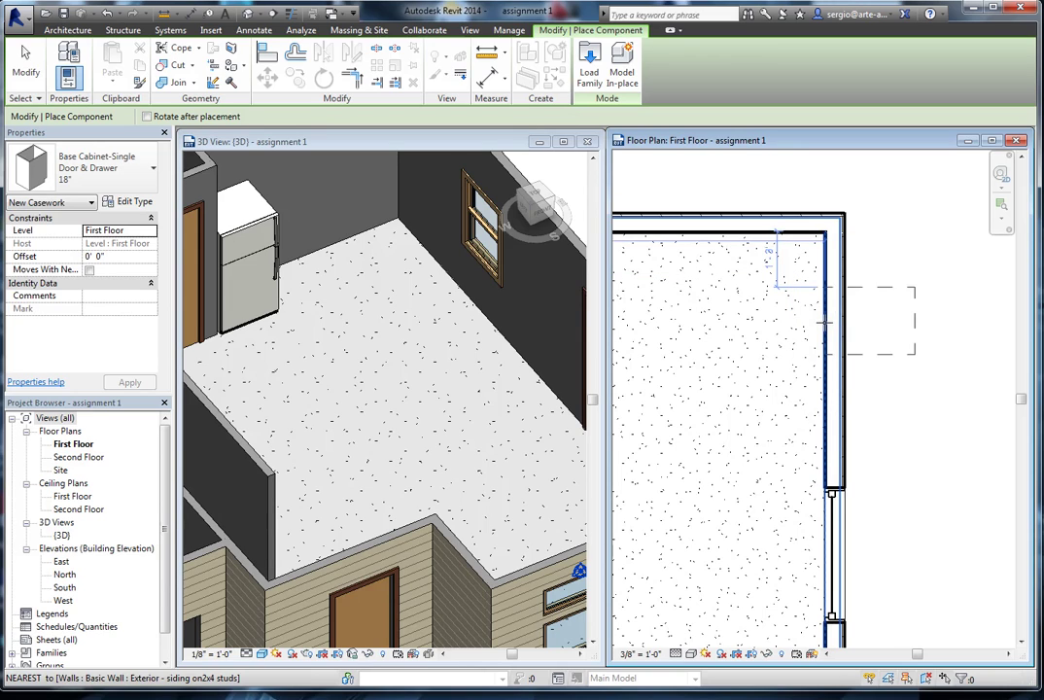
key(space)
key(space)
key(space)
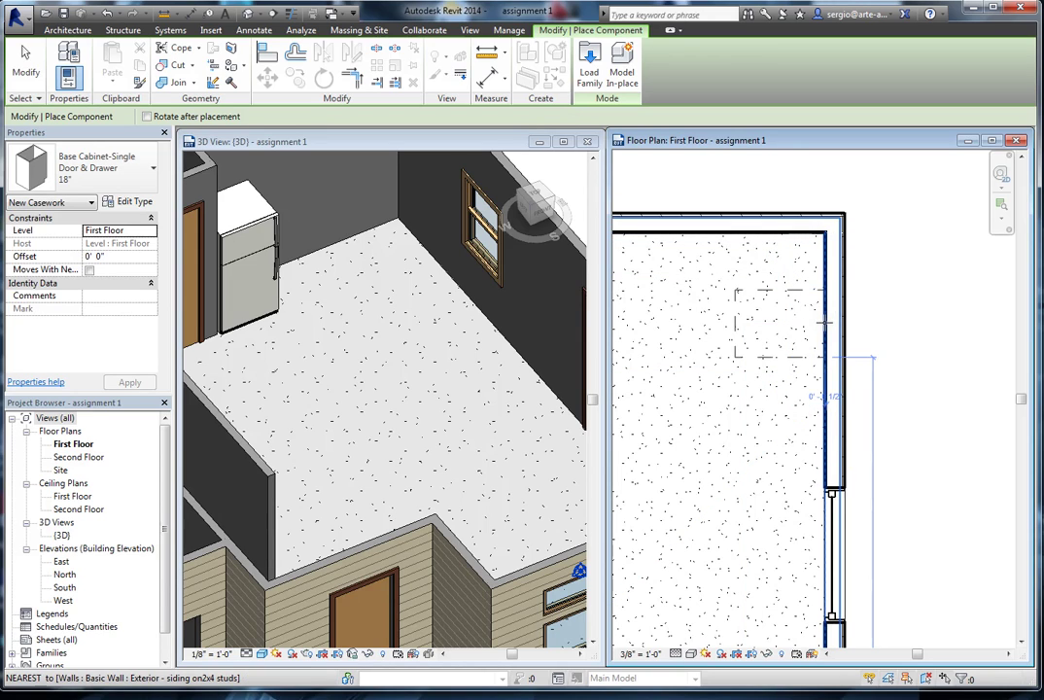
click(824, 328)
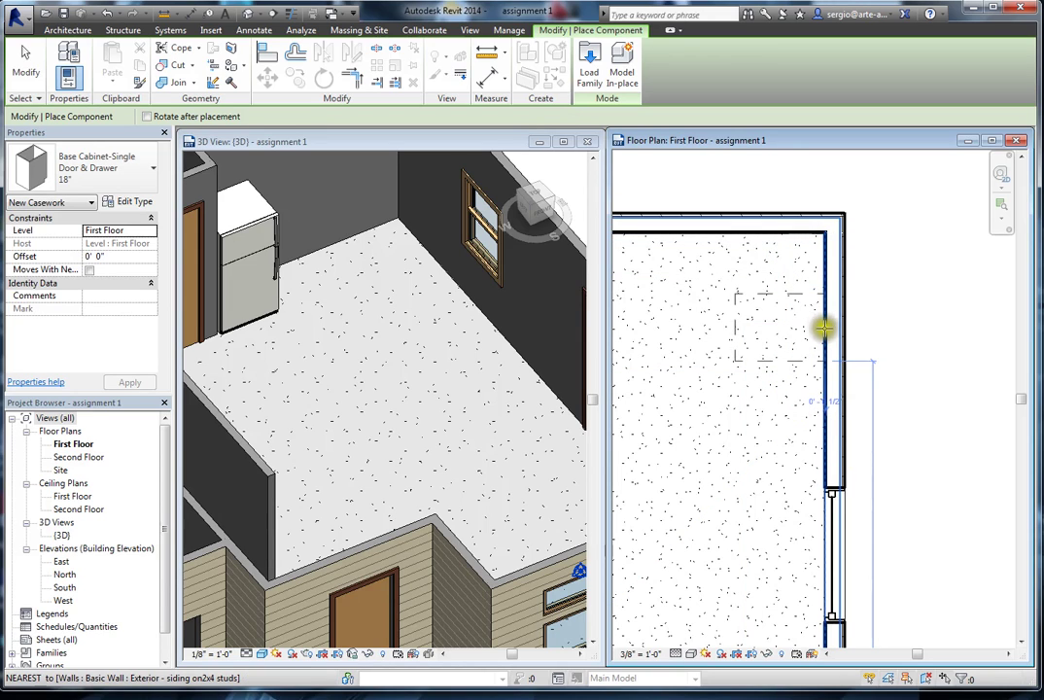
click(822, 378)
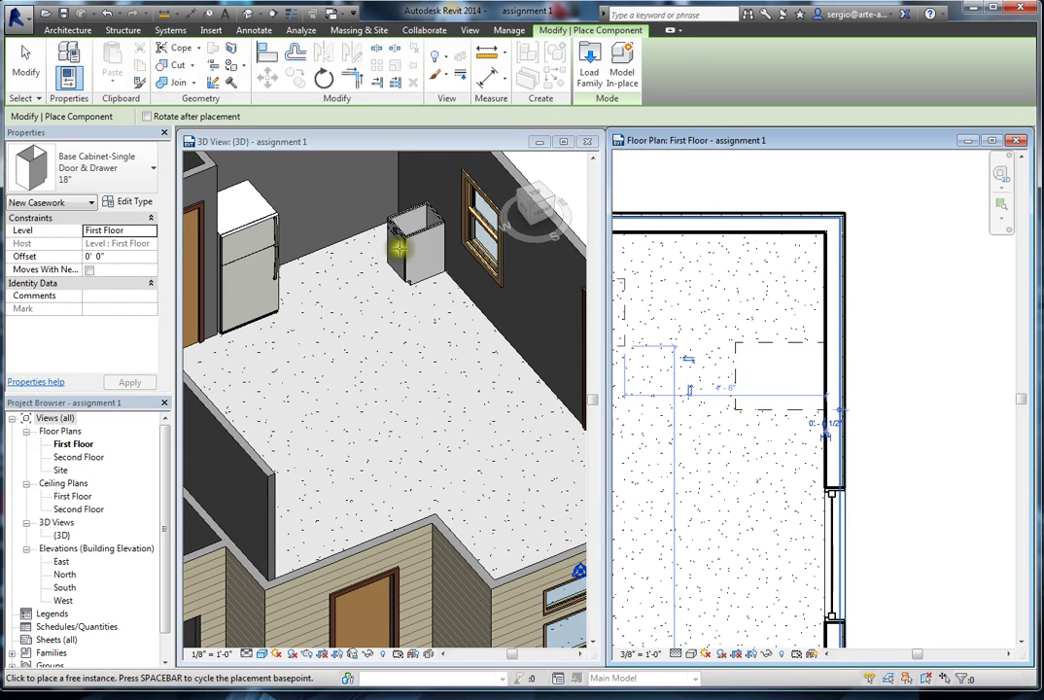
Place a second 18" base cabinet against the back wall, directly beside the refrigerator and facing the room, and end the placement
scroll(795, 339, down, 3)
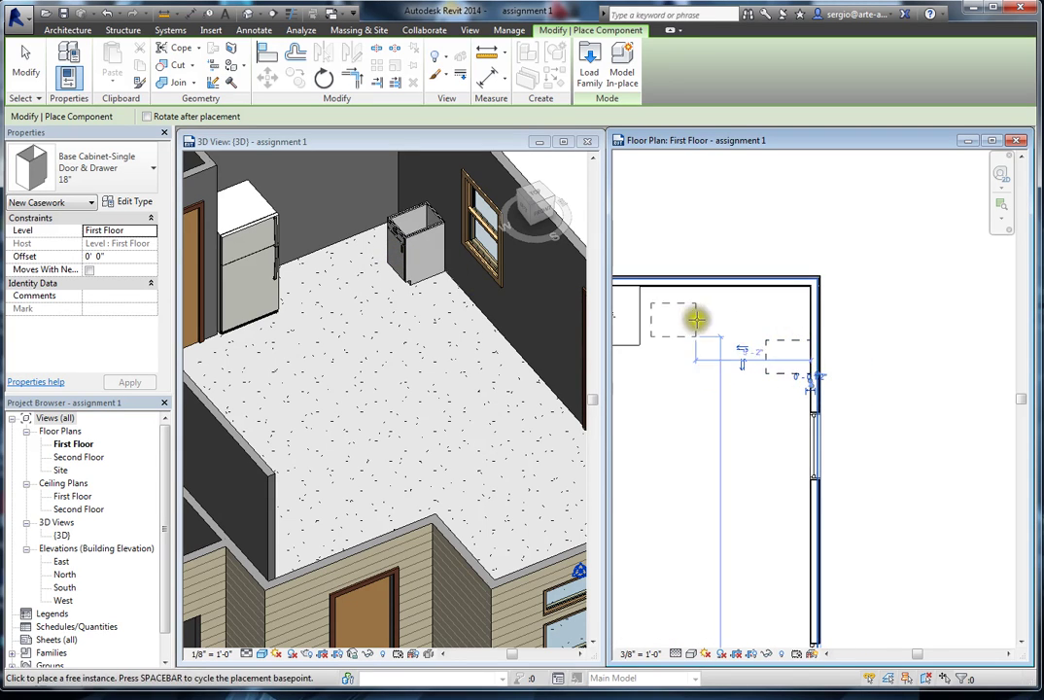
scroll(634, 312, up, 3)
scroll(697, 292, up, 3)
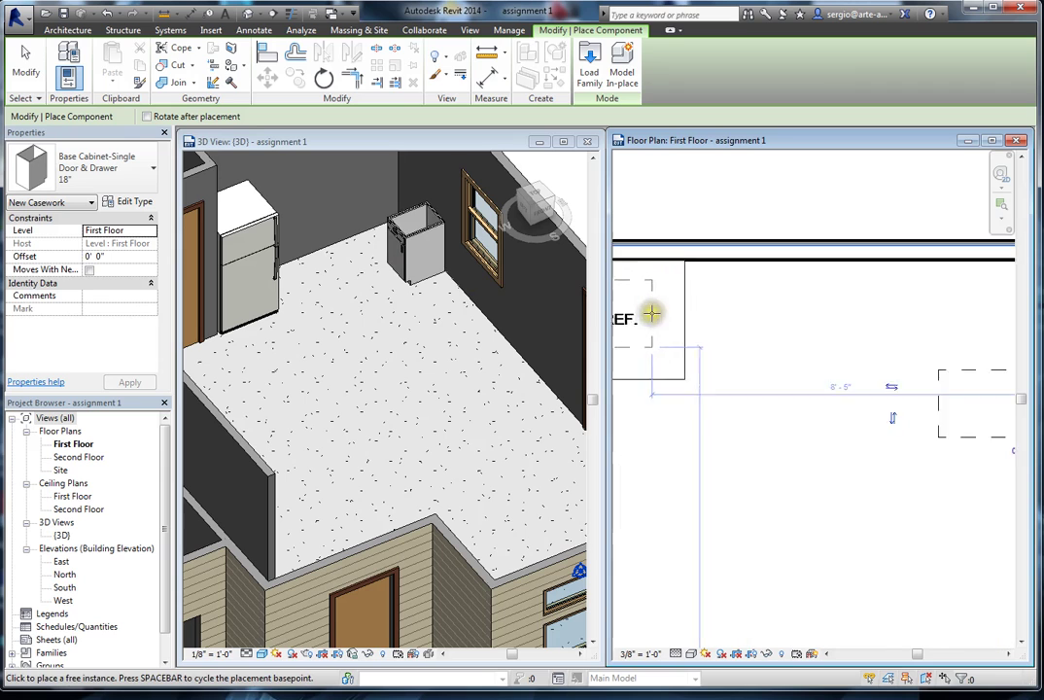
scroll(750, 295, down, 3)
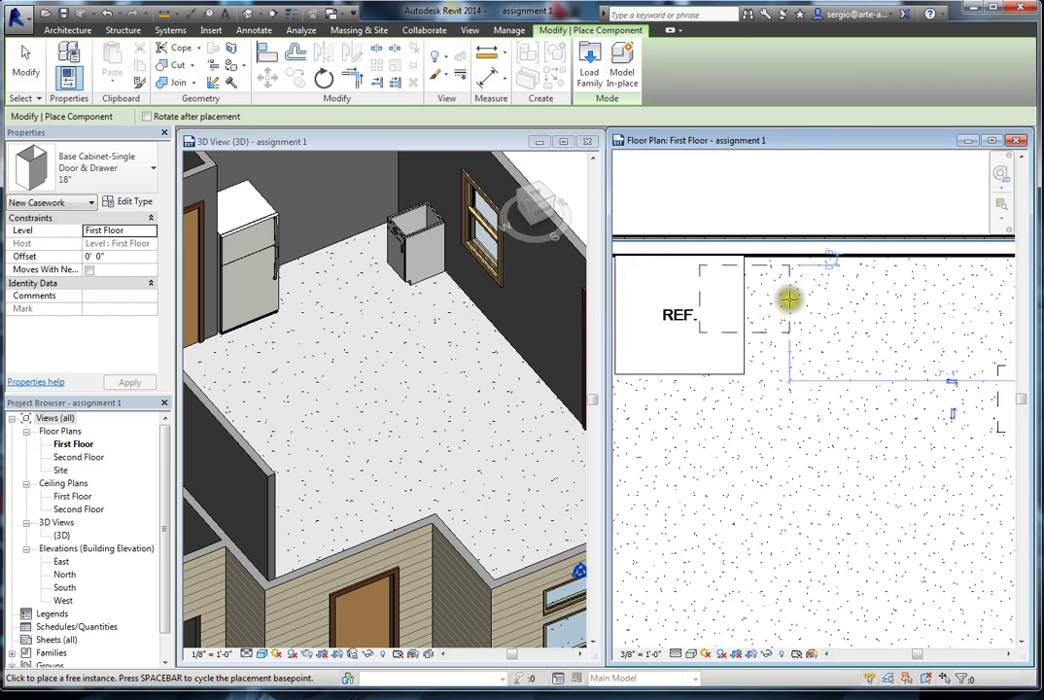
scroll(778, 297, up, 2)
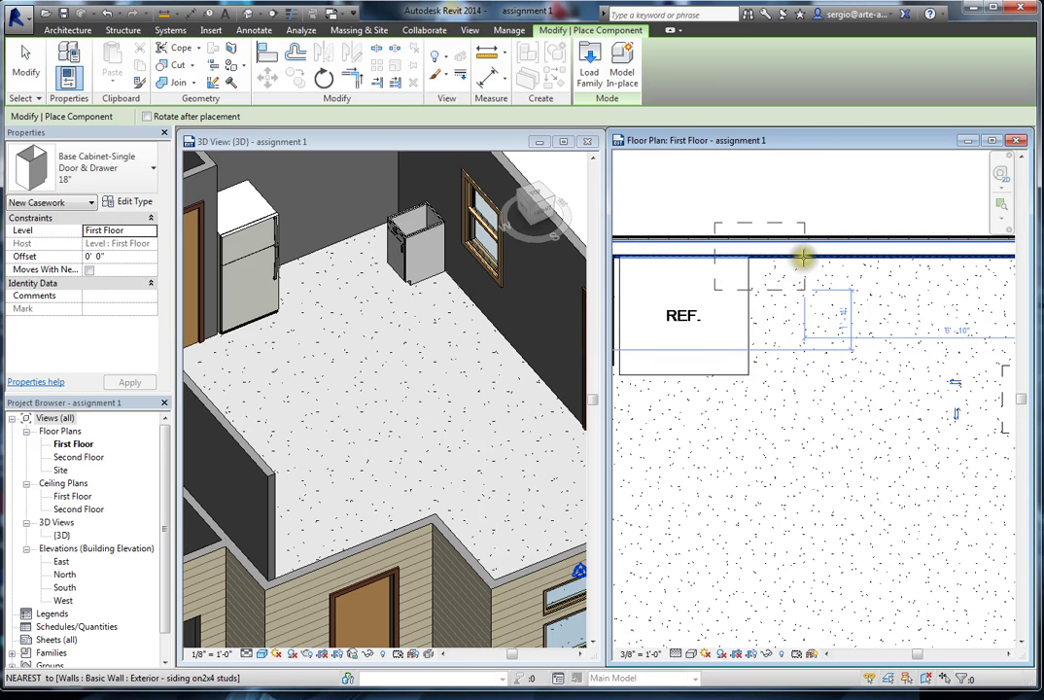
key(space)
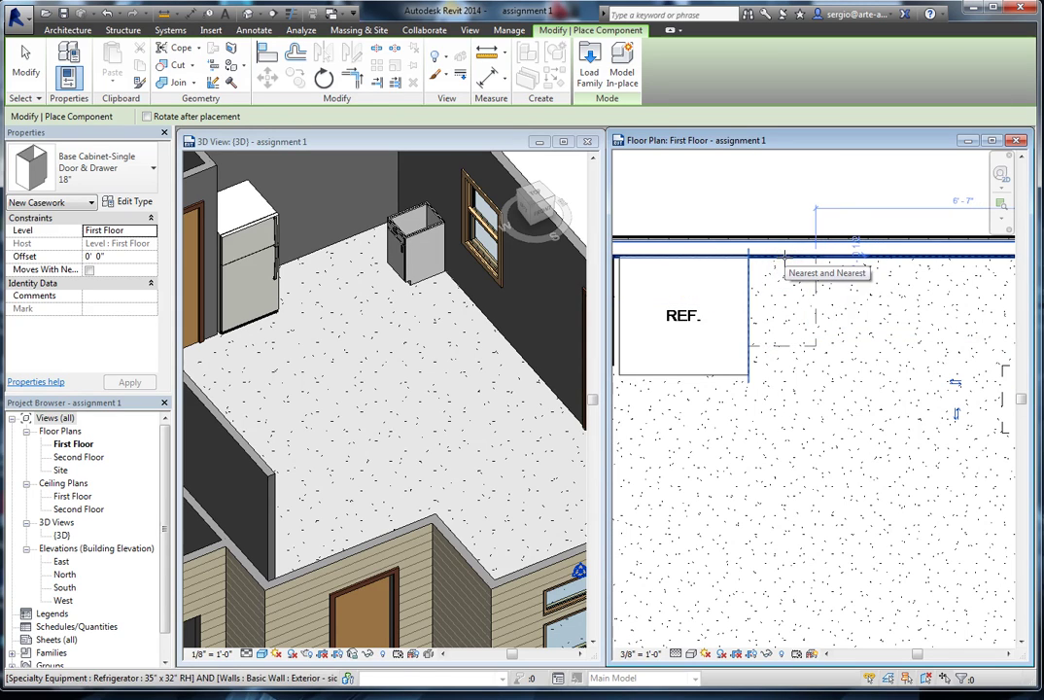
click(784, 256)
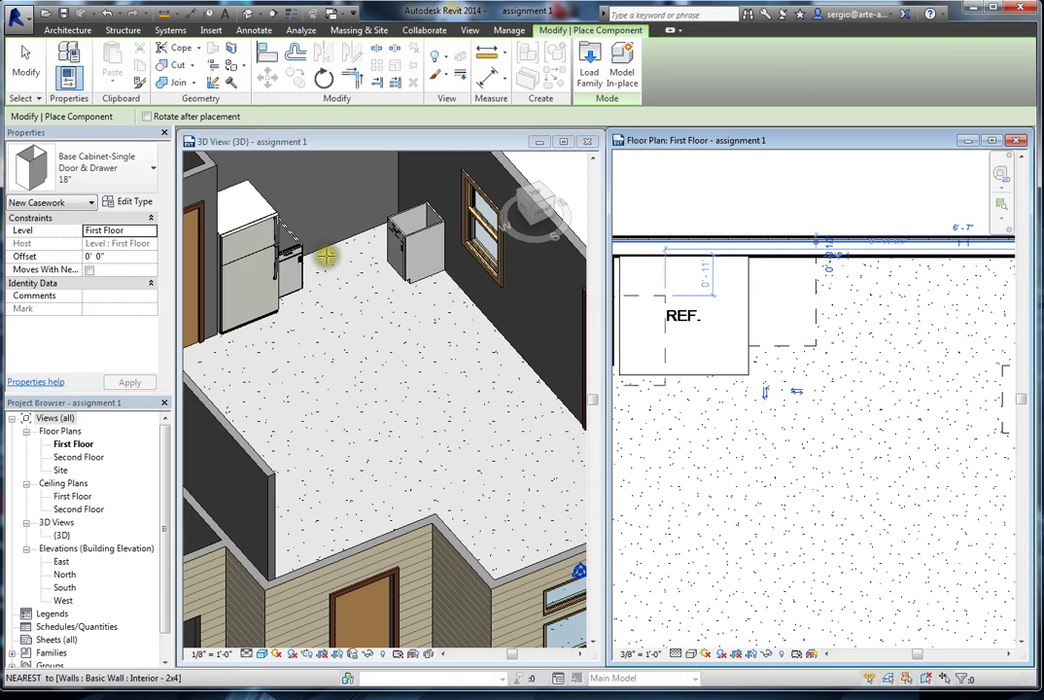
scroll(416, 239, up, 5)
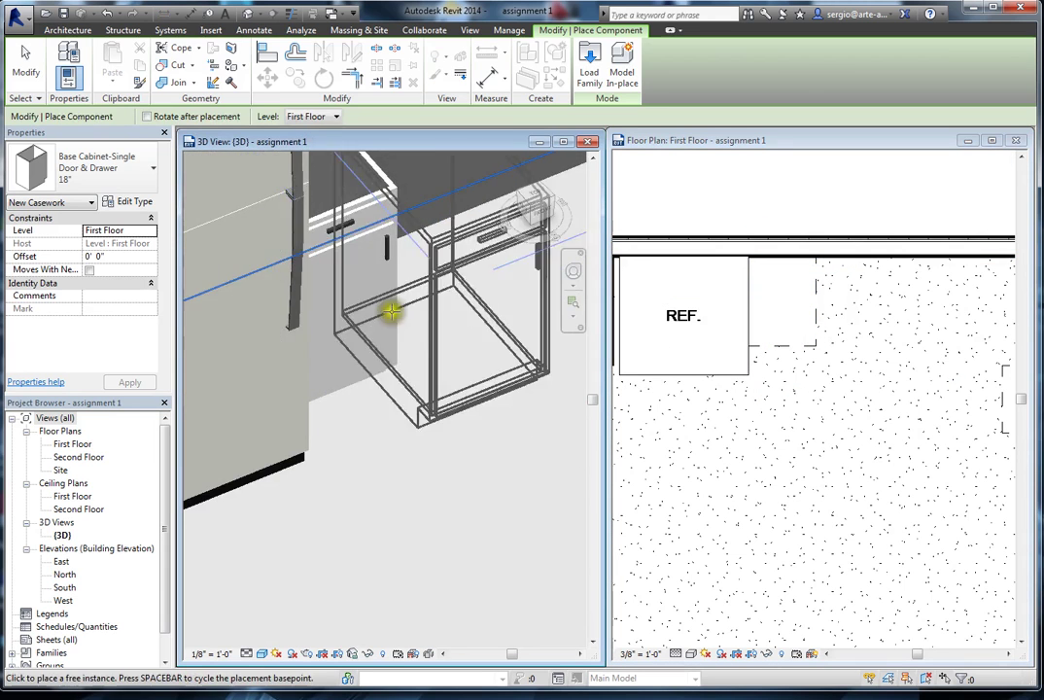
key(Escape)
Slide the cabinet beside the refrigerator along the back wall, leaving a gap of about 6" from the refrigerator
scroll(474, 398, down, 3)
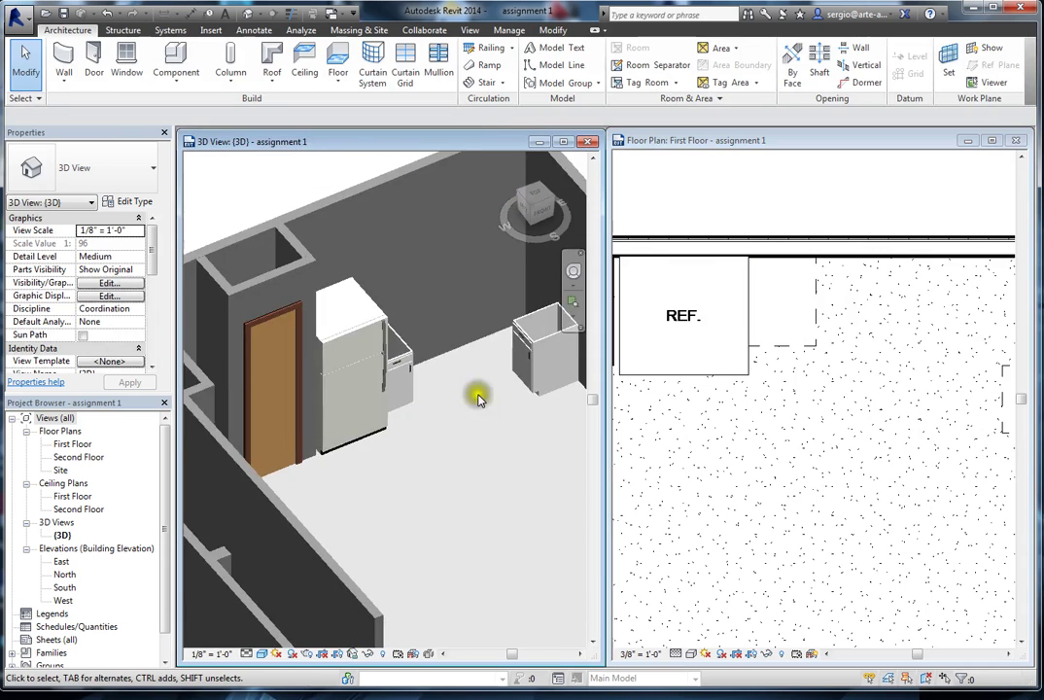
scroll(542, 377, up, 3)
shift+middle_drag(361, 397, 350, 430)
scroll(340, 420, down, 4)
scroll(438, 438, up, 6)
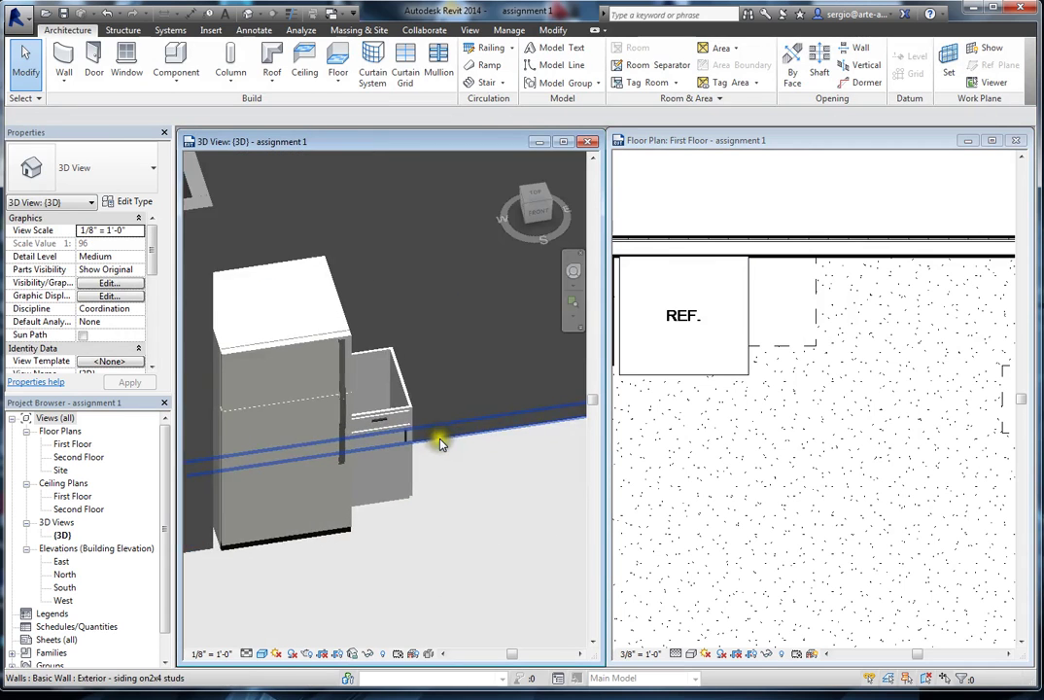
click(808, 345)
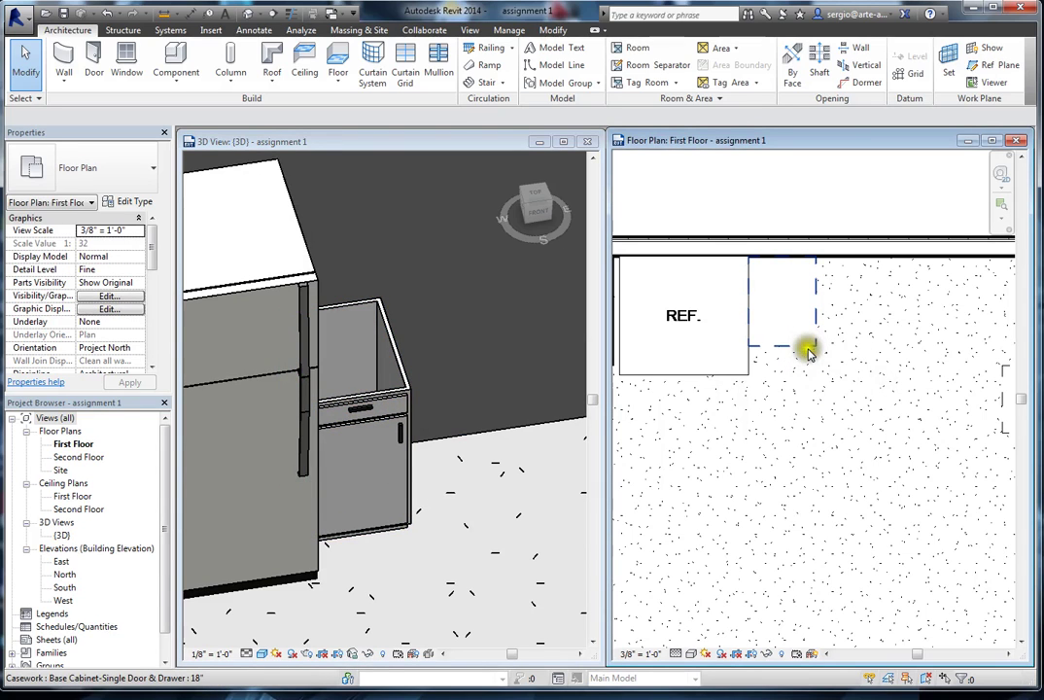
click(807, 347)
drag(805, 342, 831, 346)
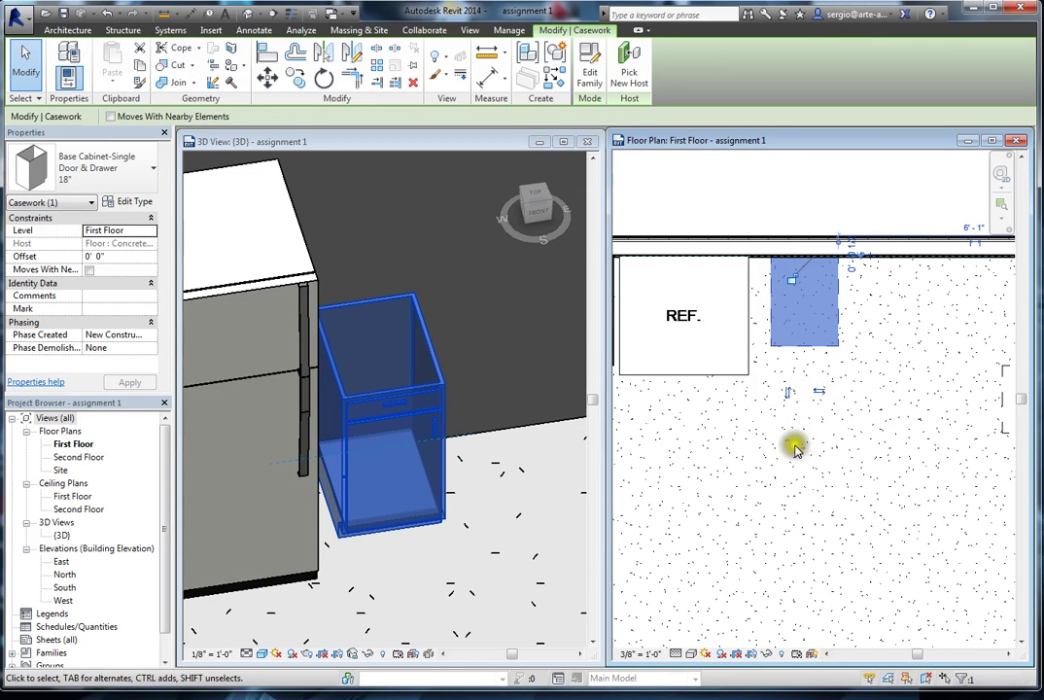
click(422, 564)
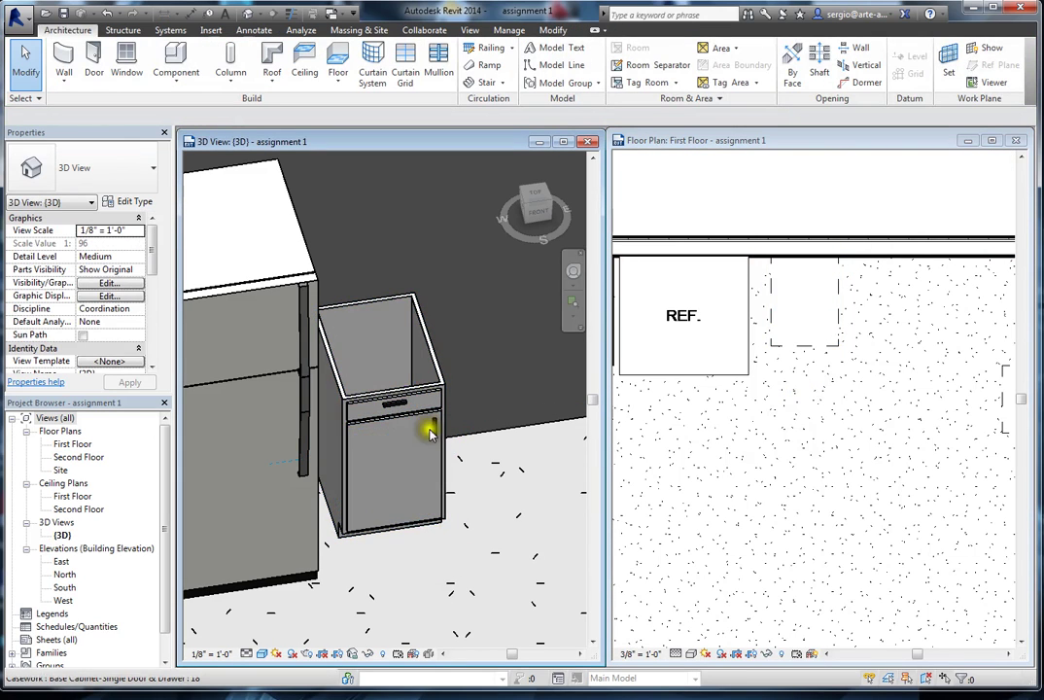
Flip the hand of the cabinet beside the refrigerator to move its door handle, and flip it back
click(798, 348)
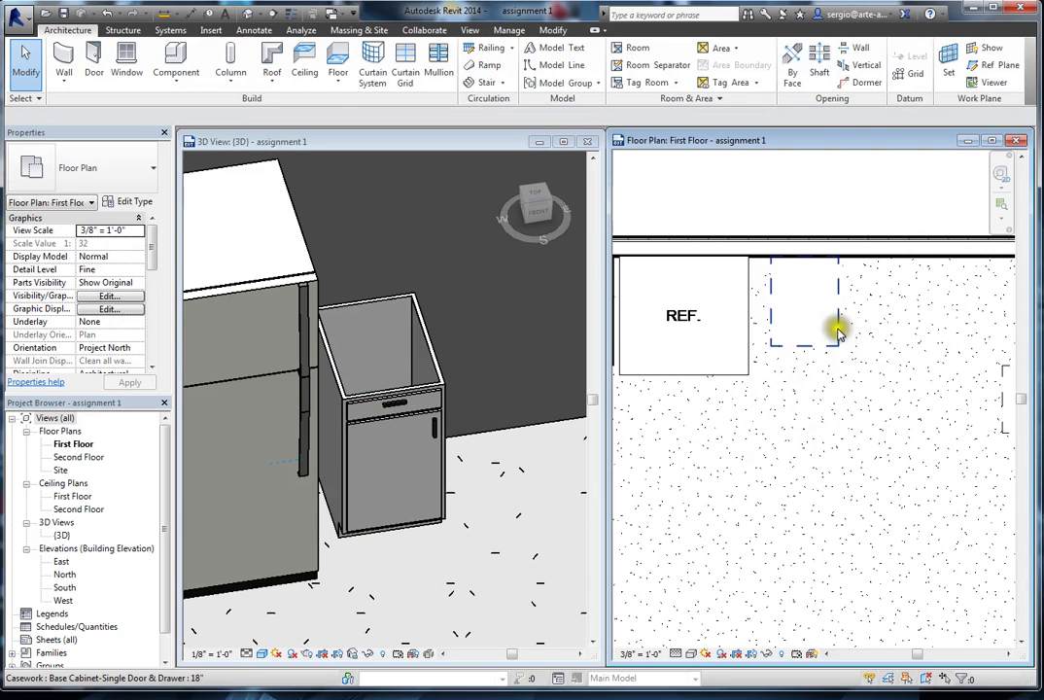
click(833, 330)
click(821, 391)
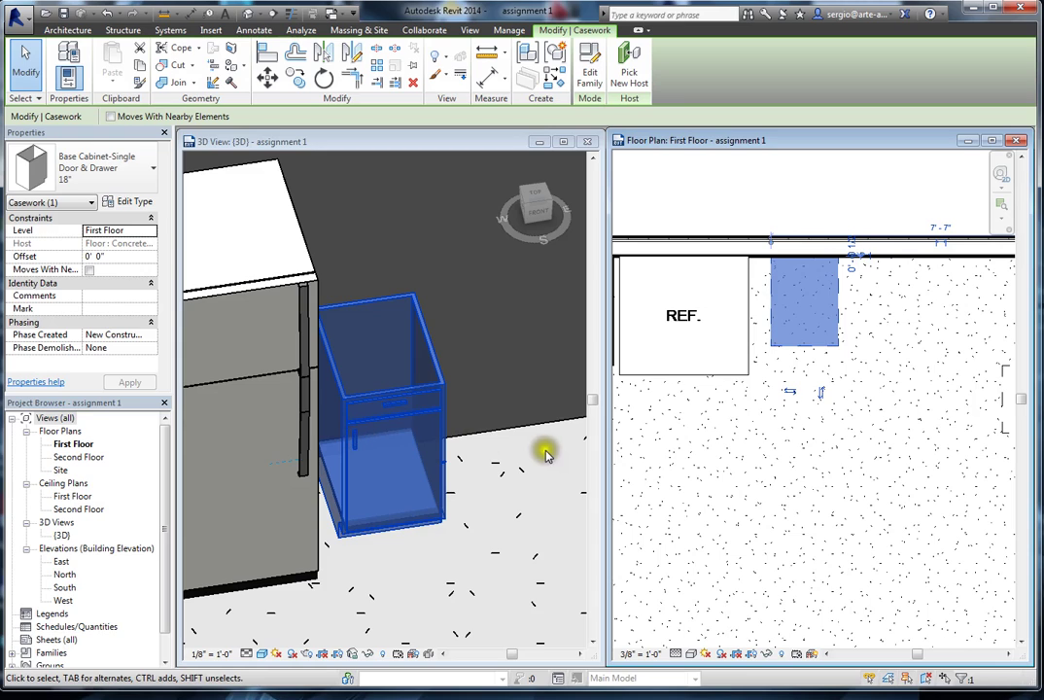
click(790, 392)
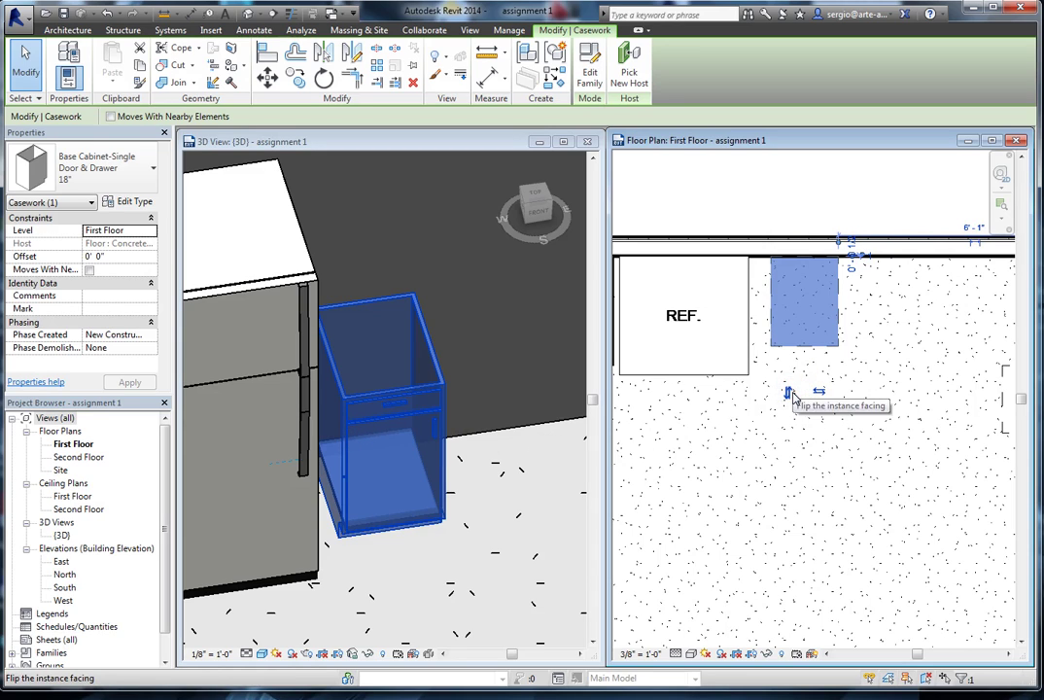
Flip the cabinet's facing to the other side of the back wall, and flip it back into the room
click(788, 394)
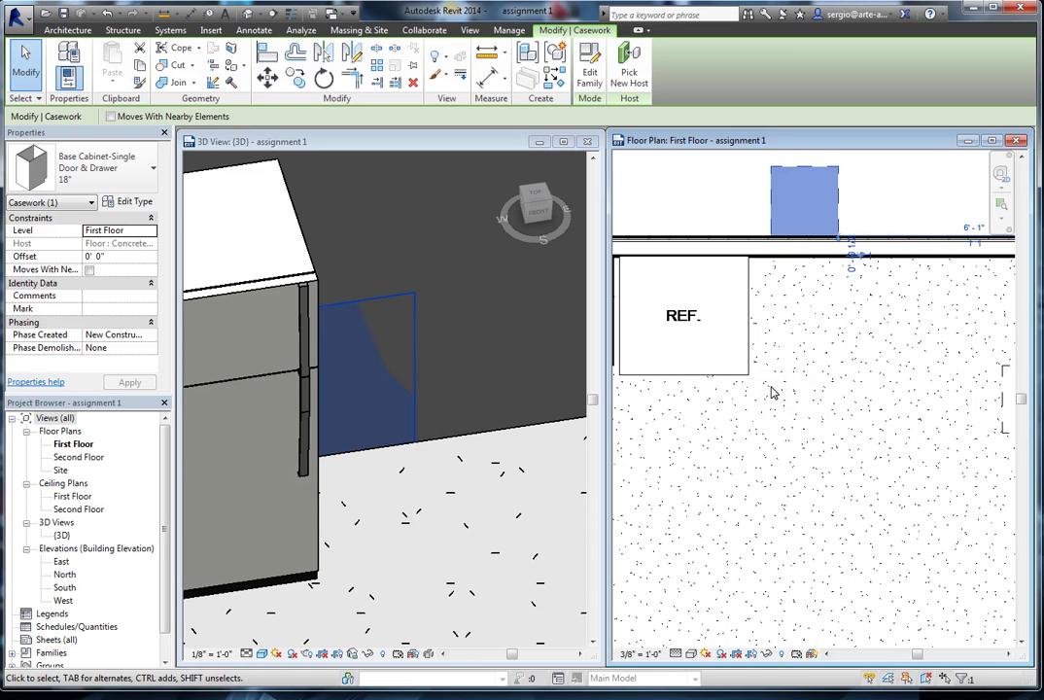
scroll(738, 422, down, 2)
click(769, 222)
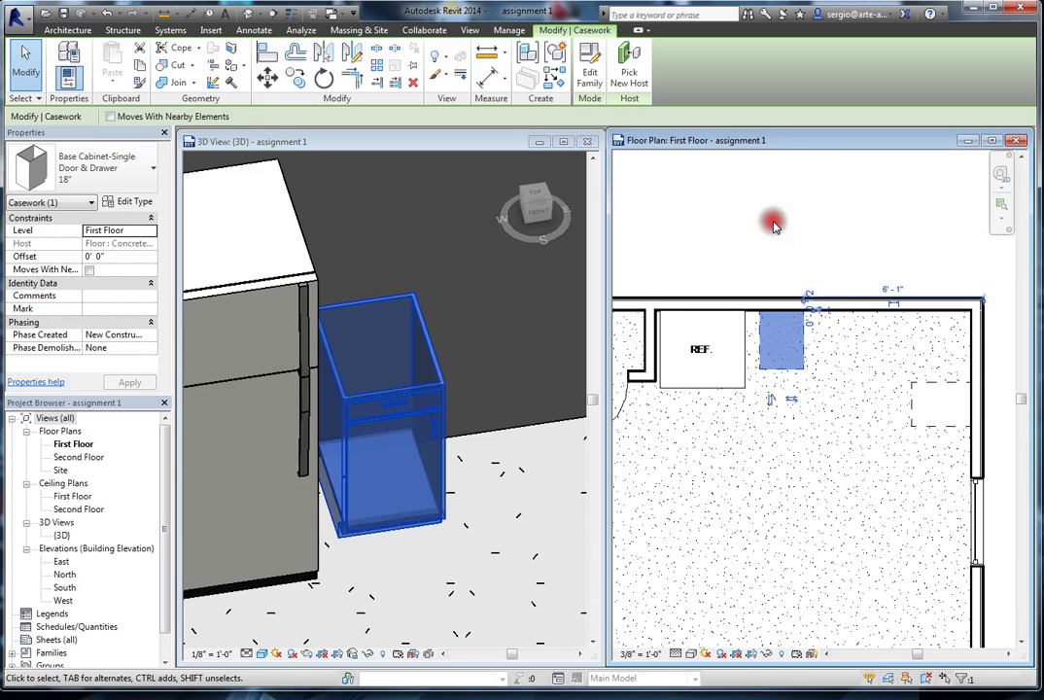
Repeat the hand flip and the facing flip on the cabinet, reverse each one, and deselect the cabinet
scroll(777, 379, up, 2)
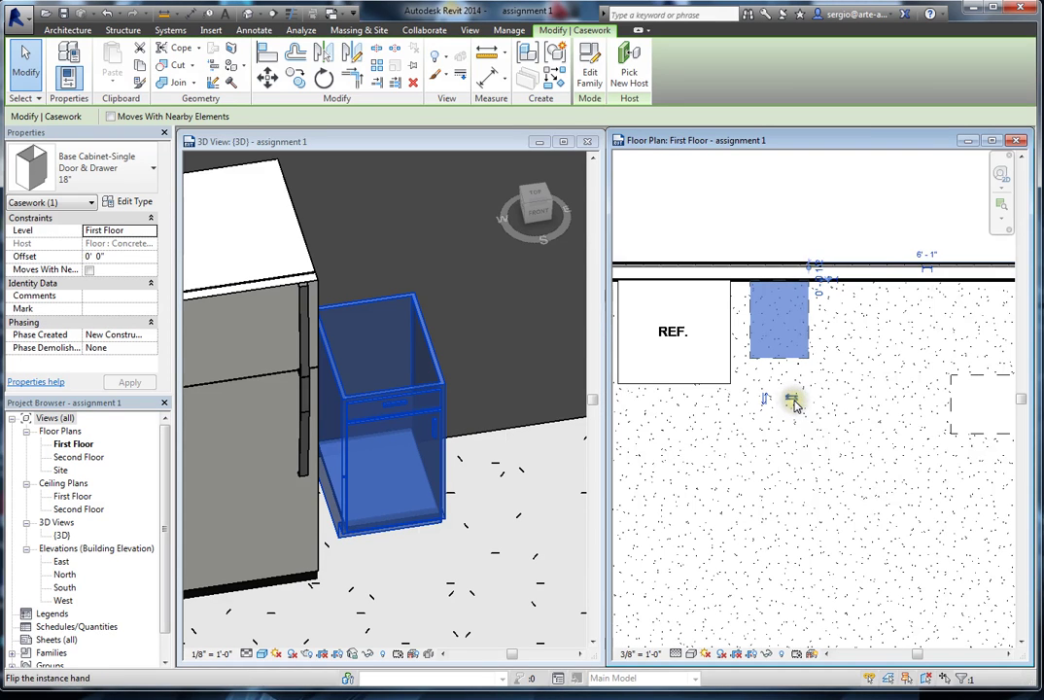
click(793, 402)
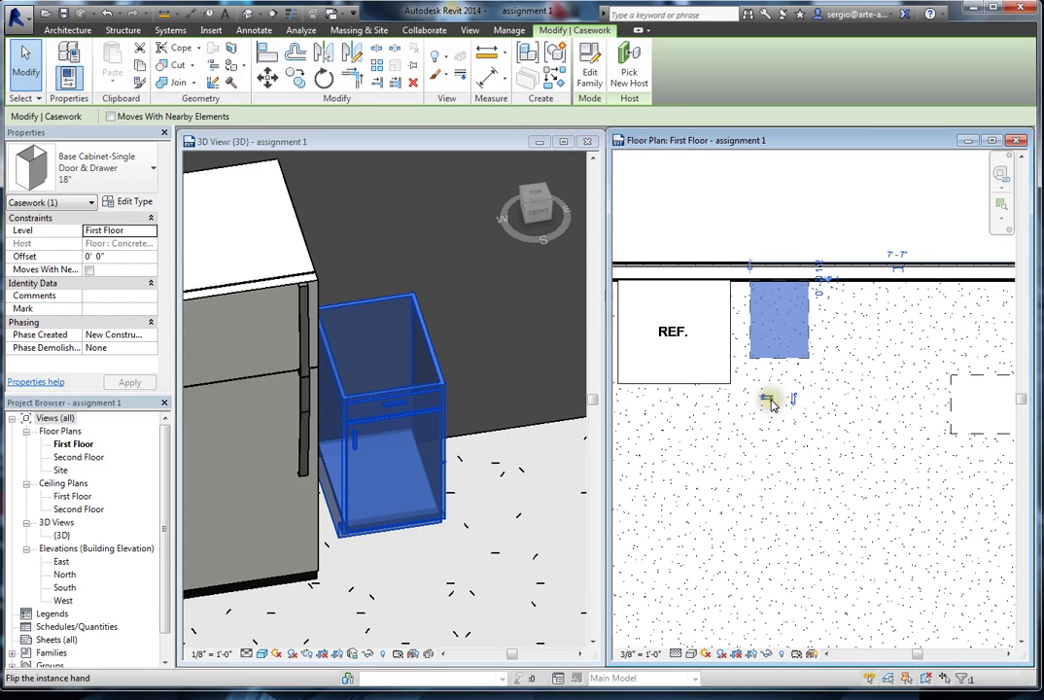
click(767, 397)
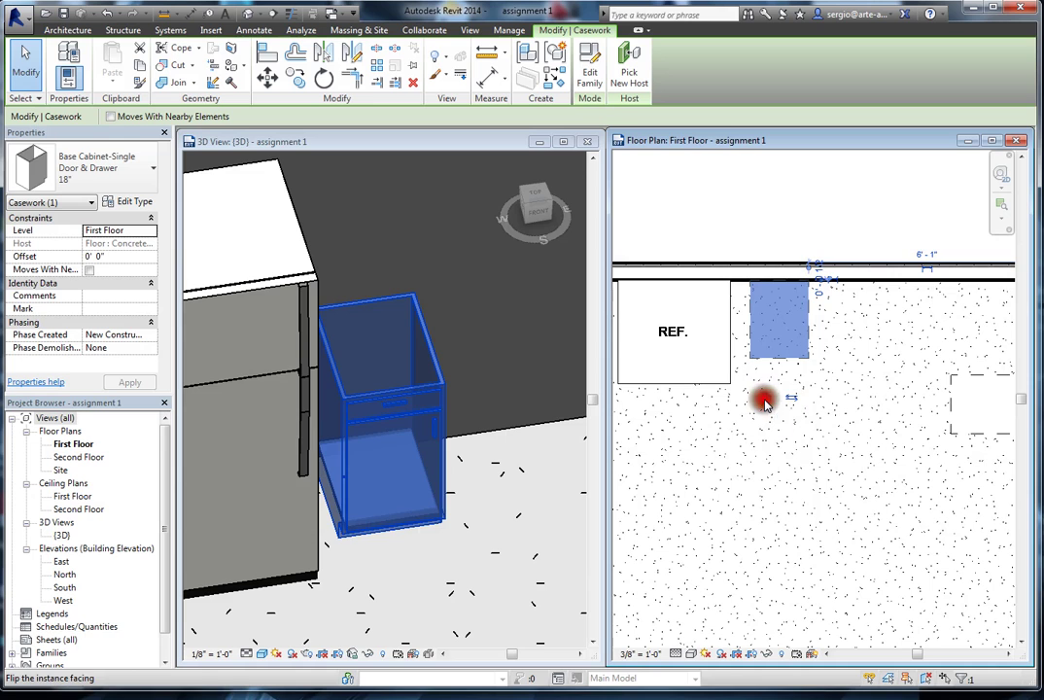
click(765, 403)
click(768, 154)
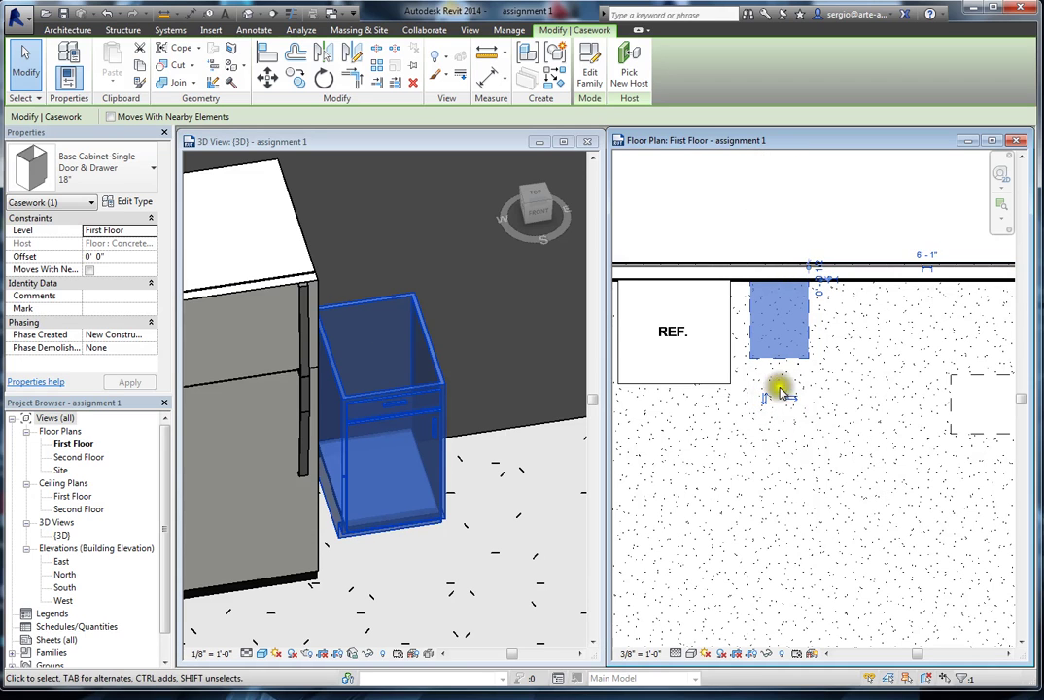
click(487, 576)
click(435, 540)
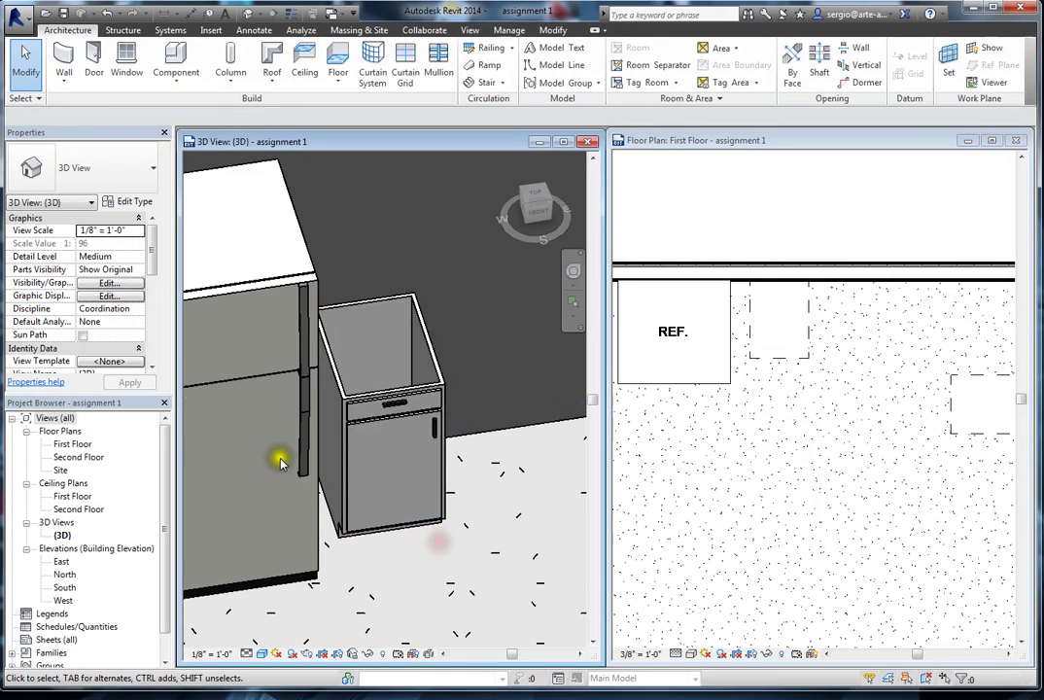
Start placing a component, check the loaded types, and browse to the Wall Cabinets folder of the Casework family library
scroll(280, 463, down, 3)
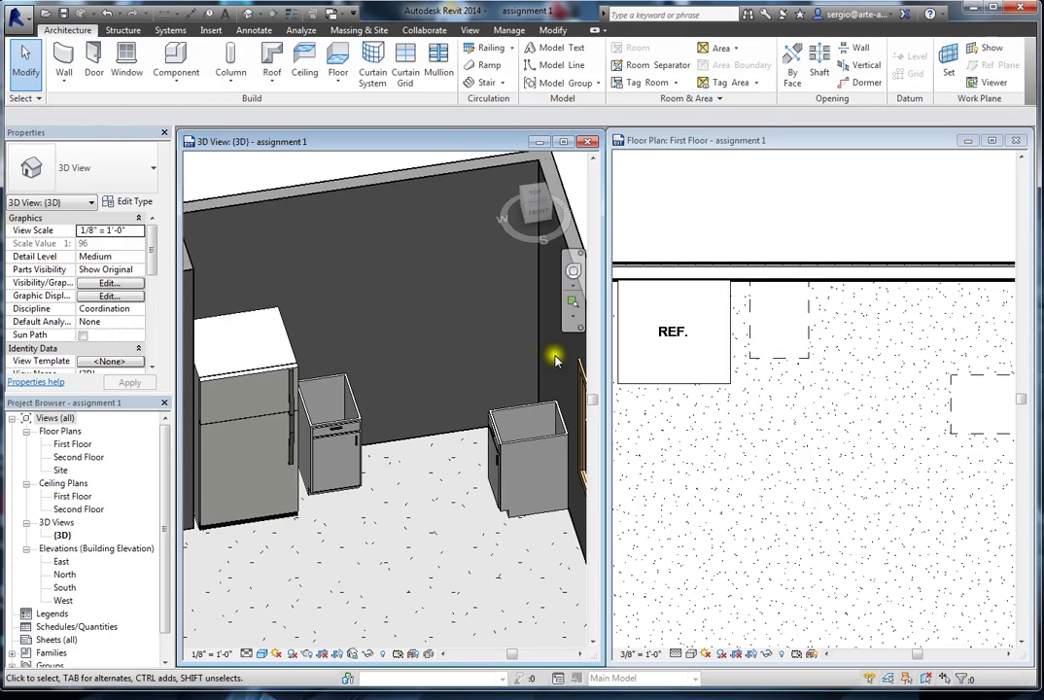
click(175, 63)
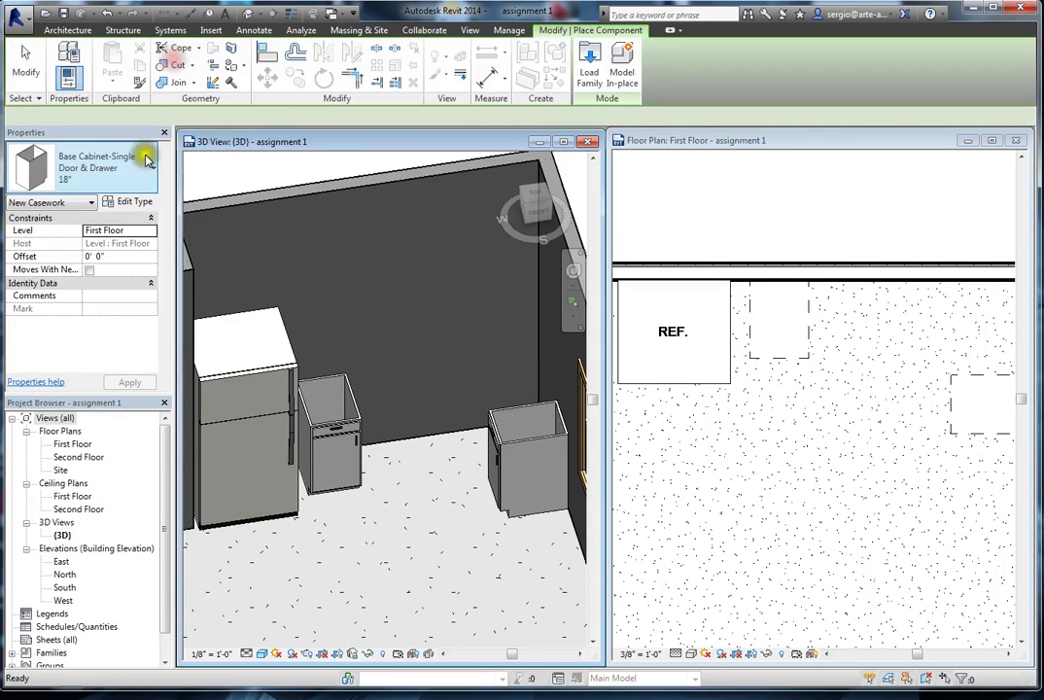
click(135, 177)
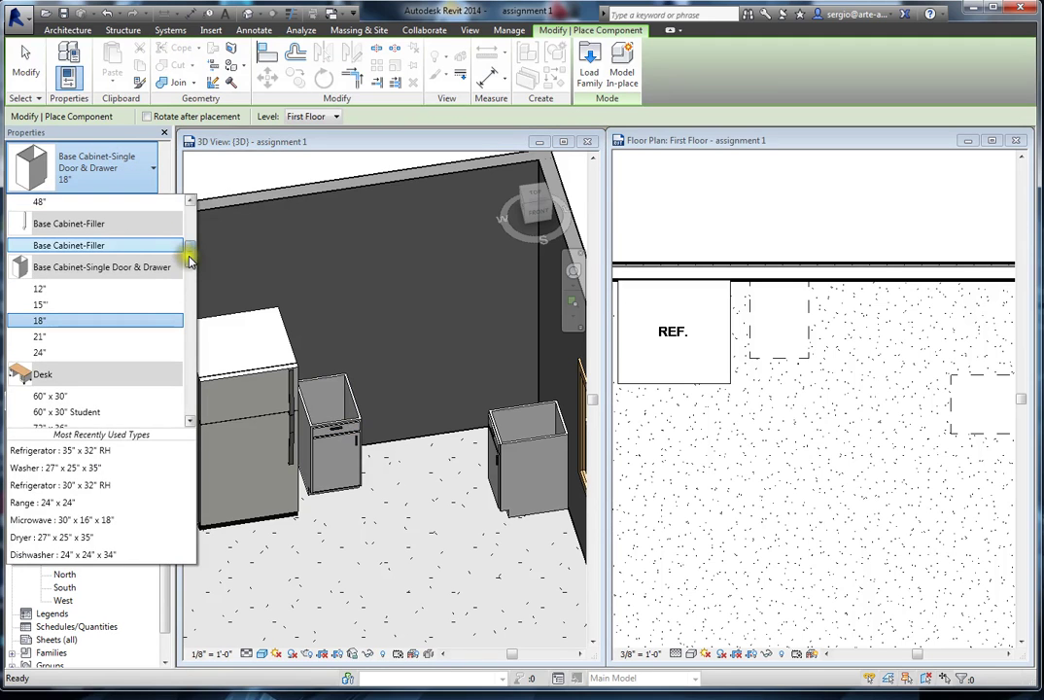
drag(189, 260, 205, 355)
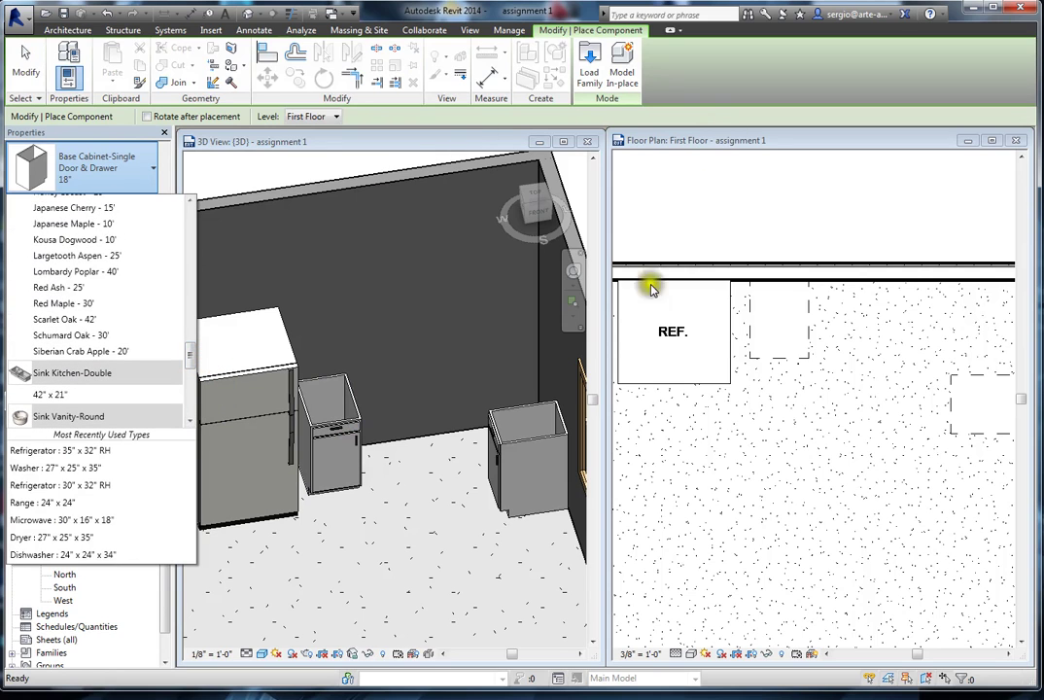
click(705, 438)
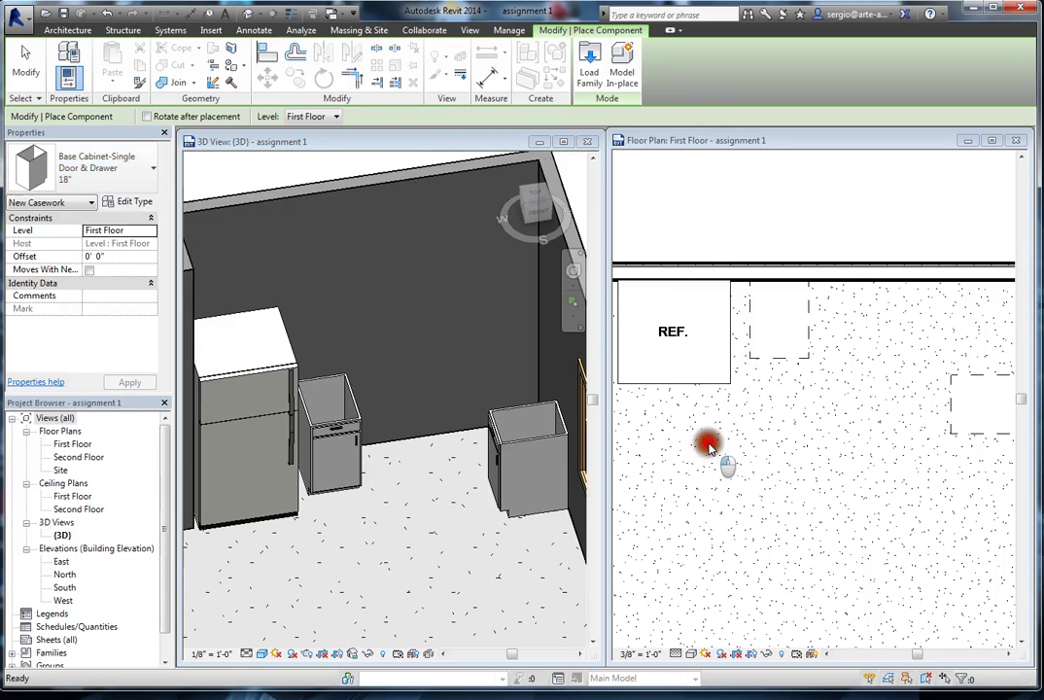
click(211, 30)
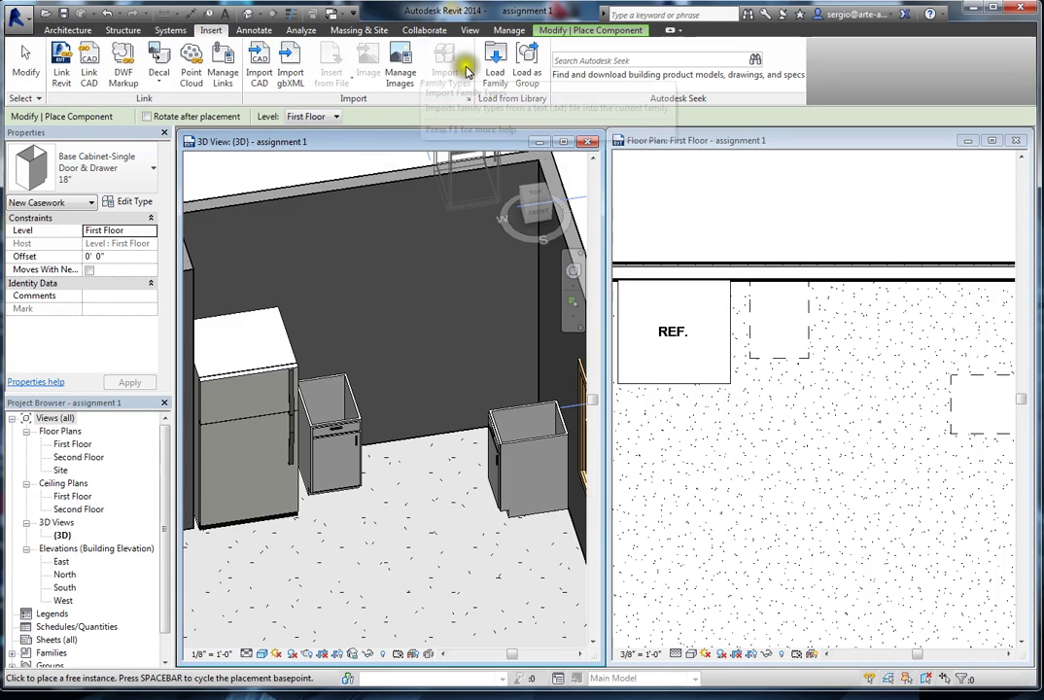
click(500, 86)
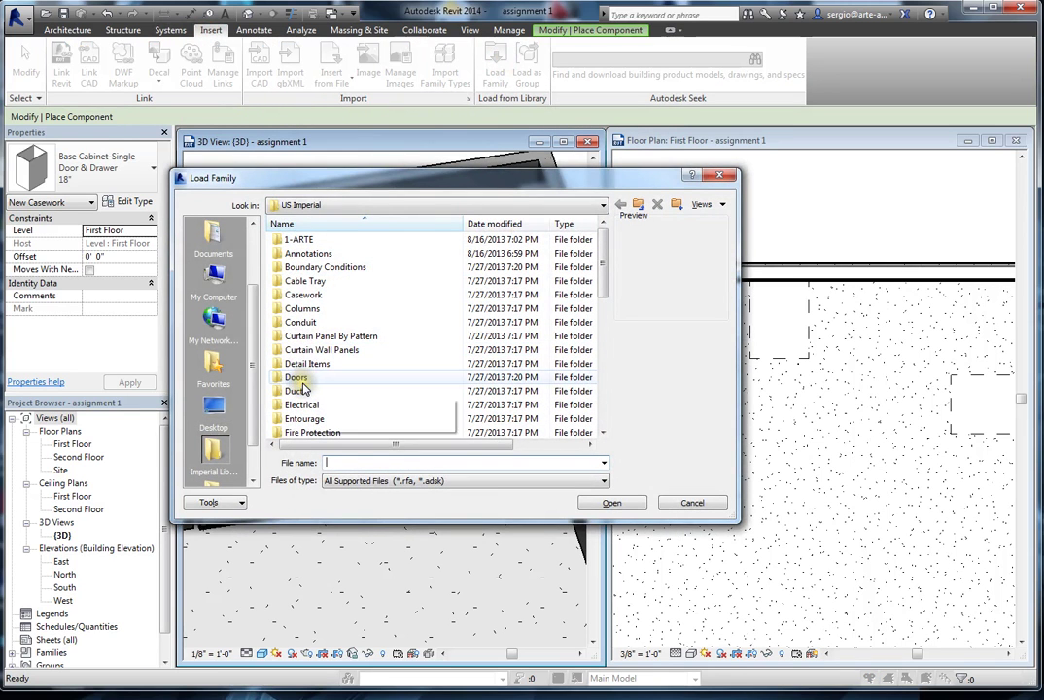
double_click(303, 294)
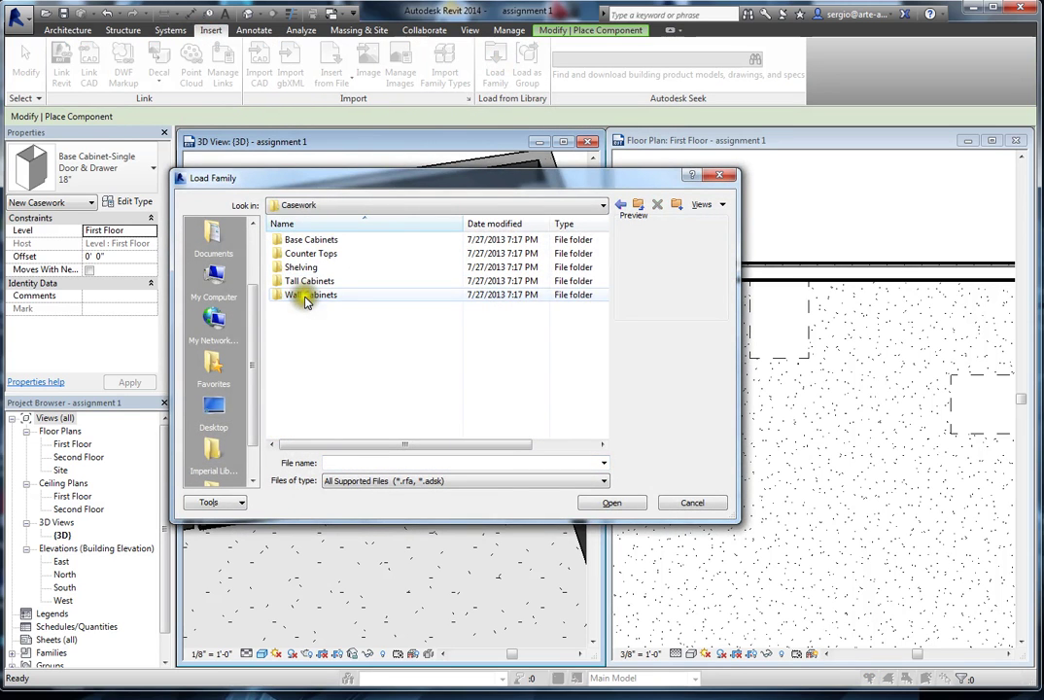
double_click(304, 294)
Load the Upper Cabinet-Double Door-Wall, Upper Cabinet-Filler-Wall and Upper Cabinet-Single Door-Wall families together into the project
click(303, 240)
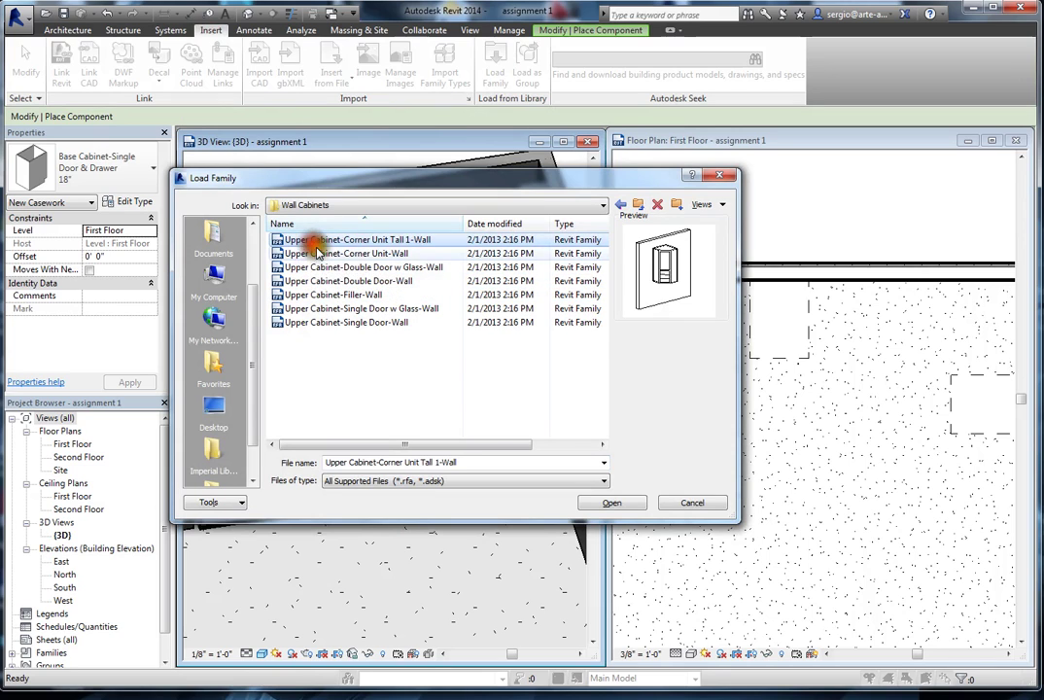
click(323, 256)
click(320, 266)
click(333, 282)
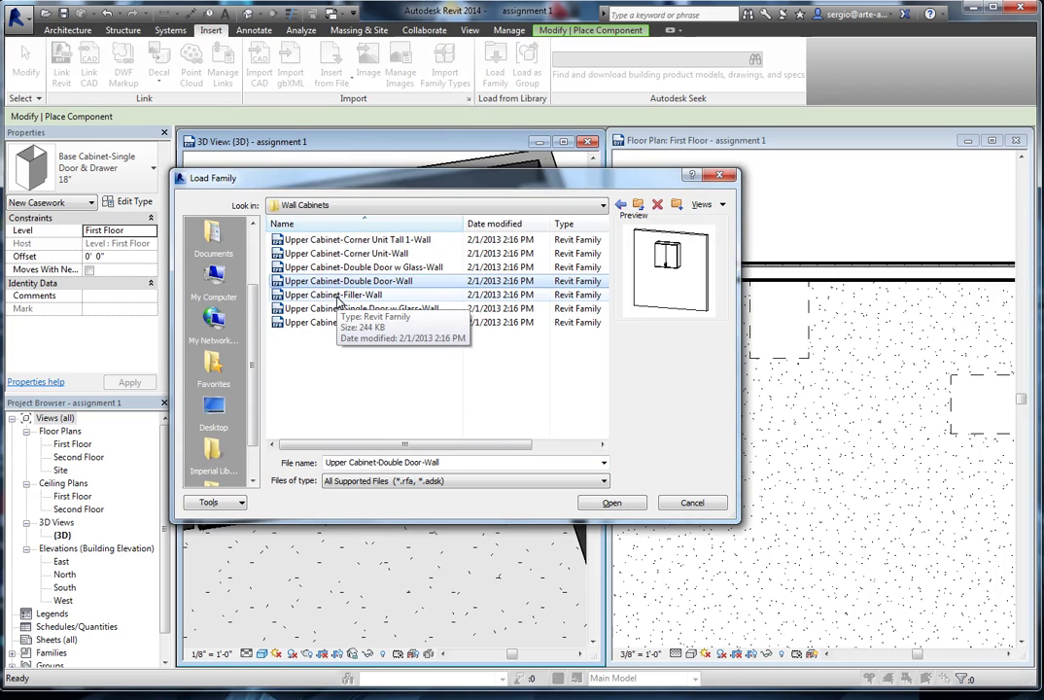
ctrl+click(342, 295)
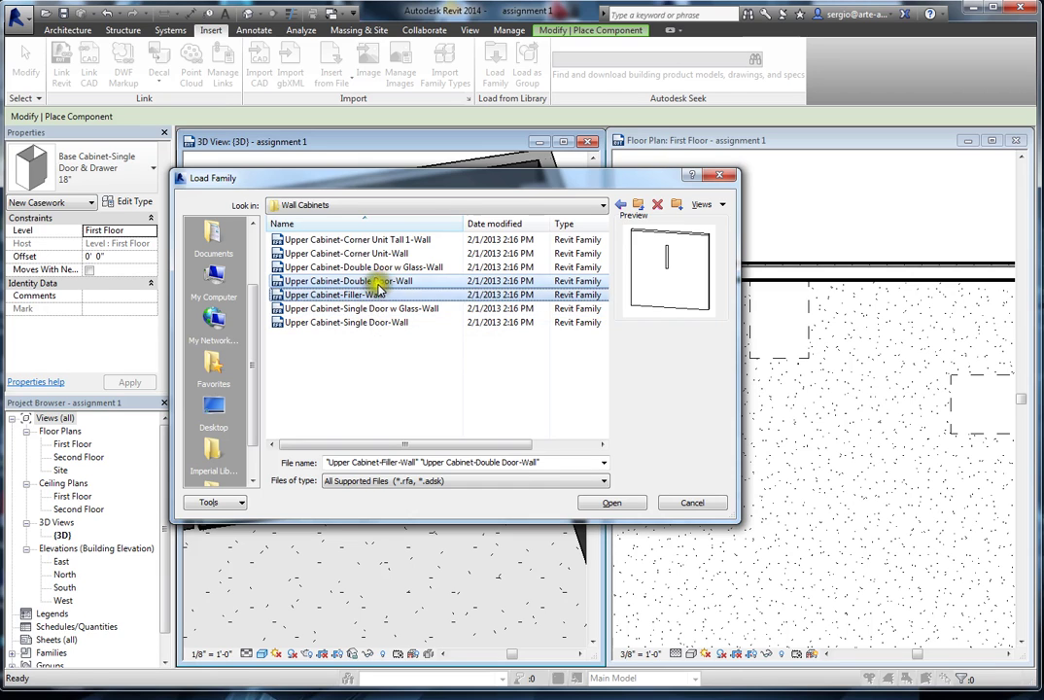
ctrl+click(371, 322)
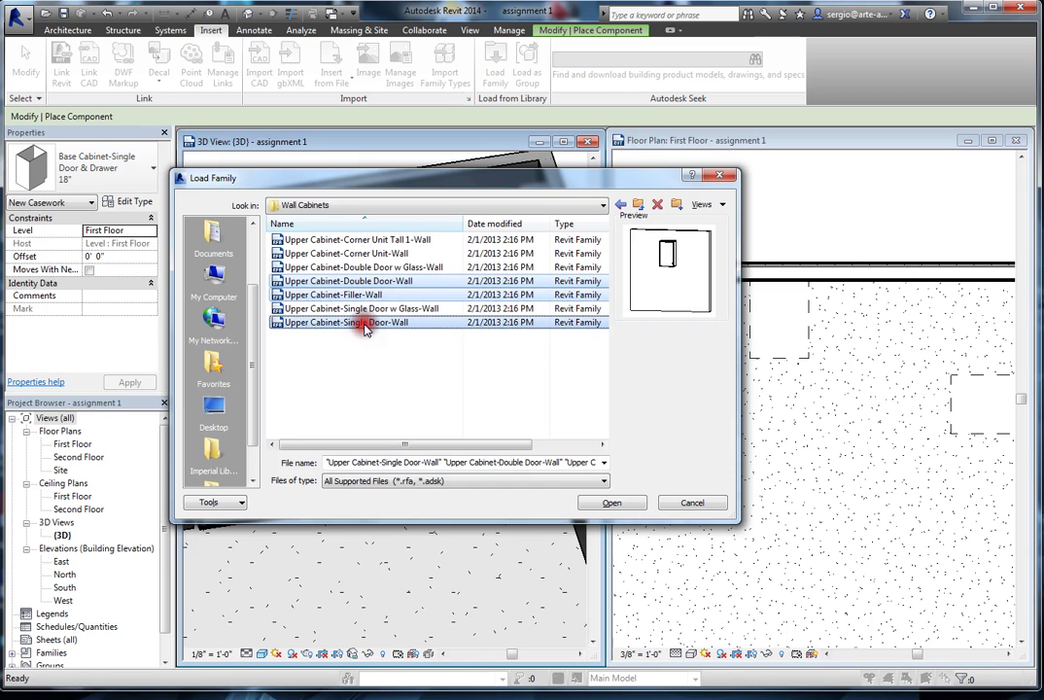
click(610, 502)
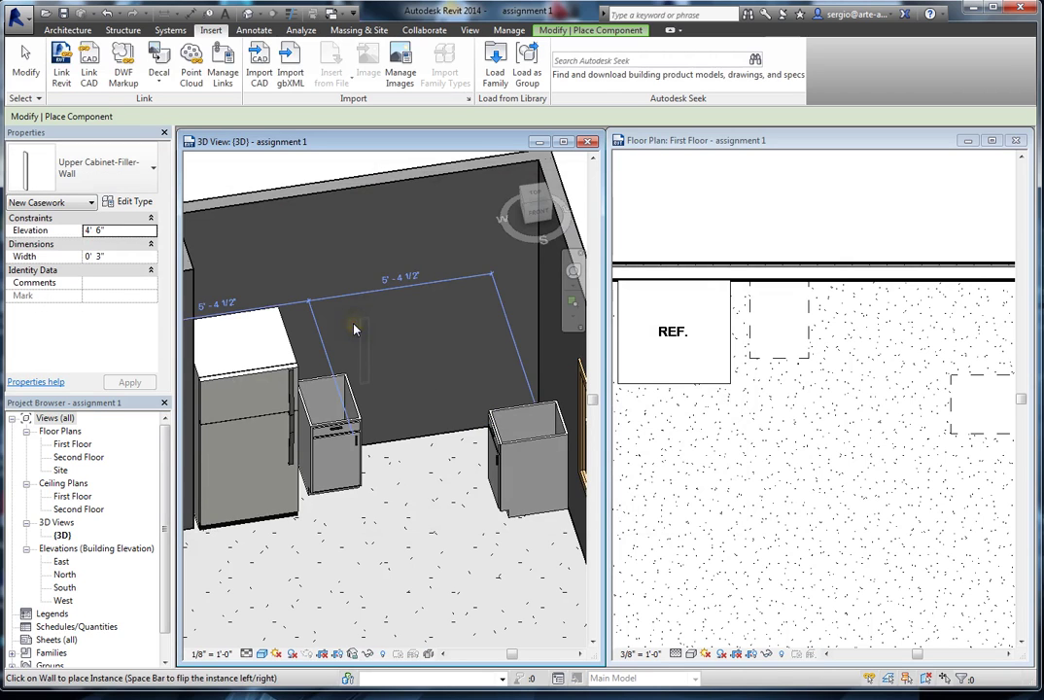
Choose the 36" type of Upper Cabinet-Double Door-Wall as the component for placement
click(68, 31)
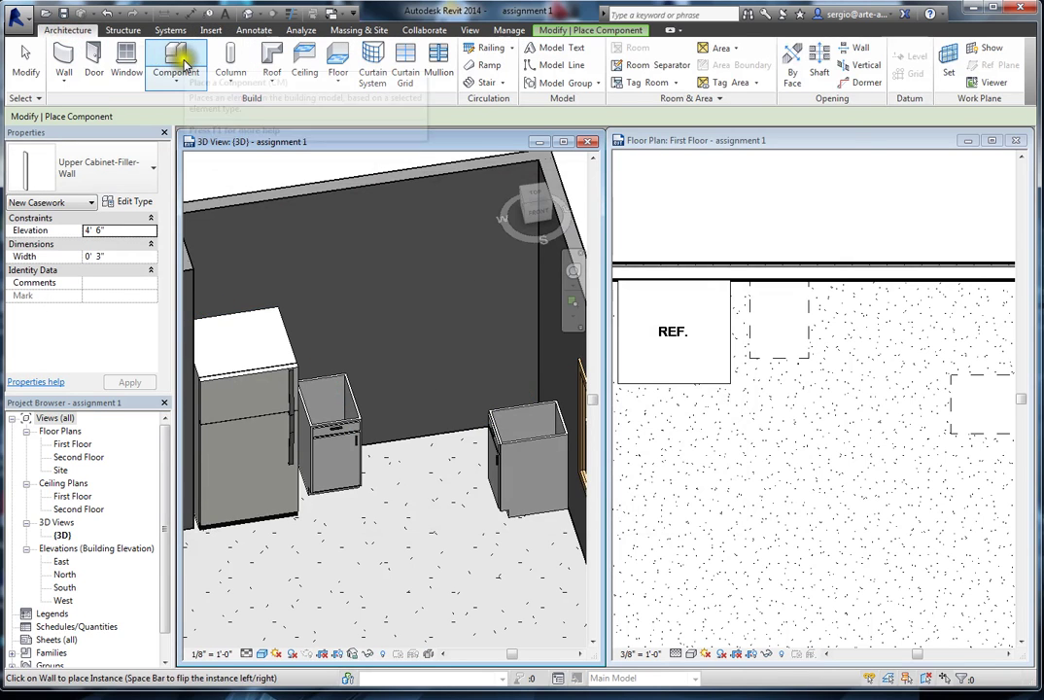
click(134, 177)
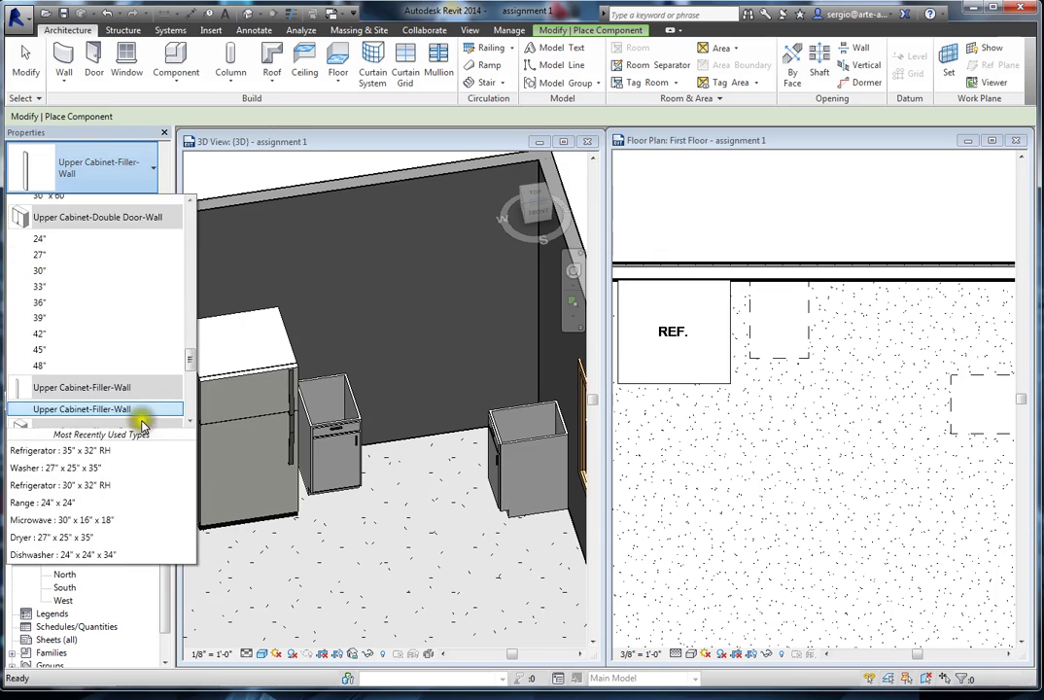
scroll(113, 361, down, 5)
scroll(146, 350, down, 3)
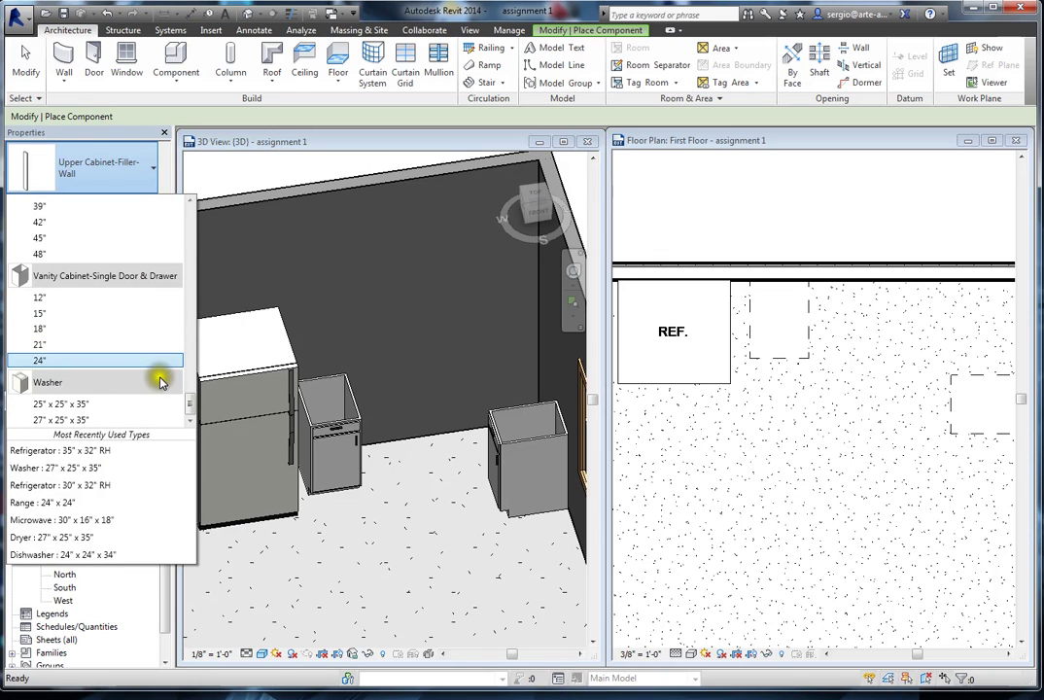
scroll(158, 373, up, 3)
scroll(149, 377, up, 4)
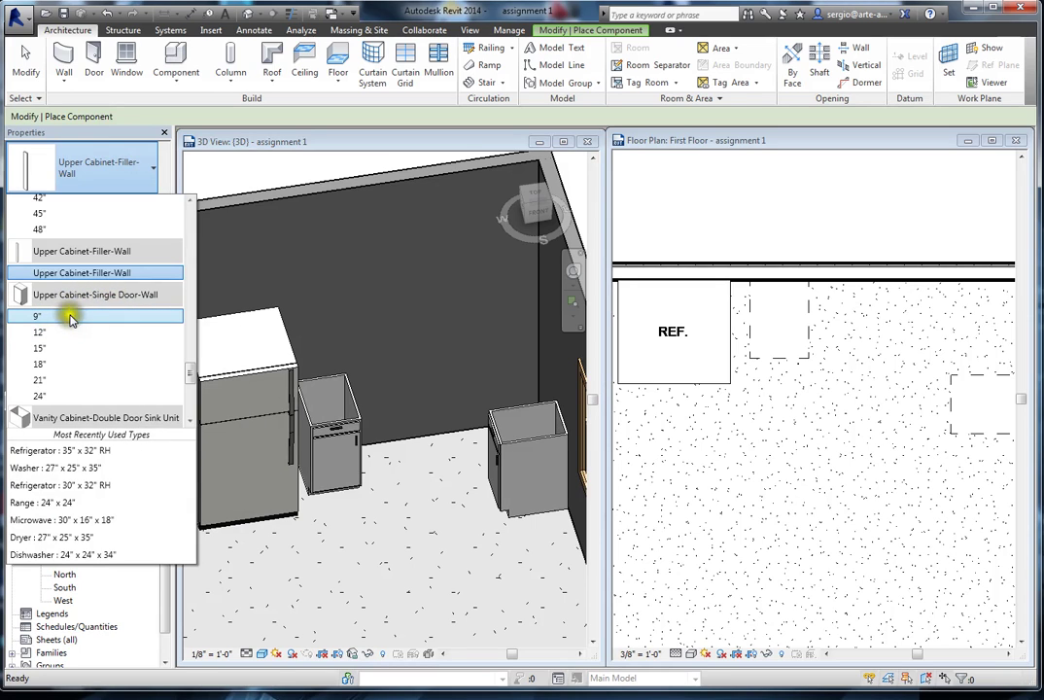
scroll(73, 320, up, 3)
scroll(80, 331, up, 1)
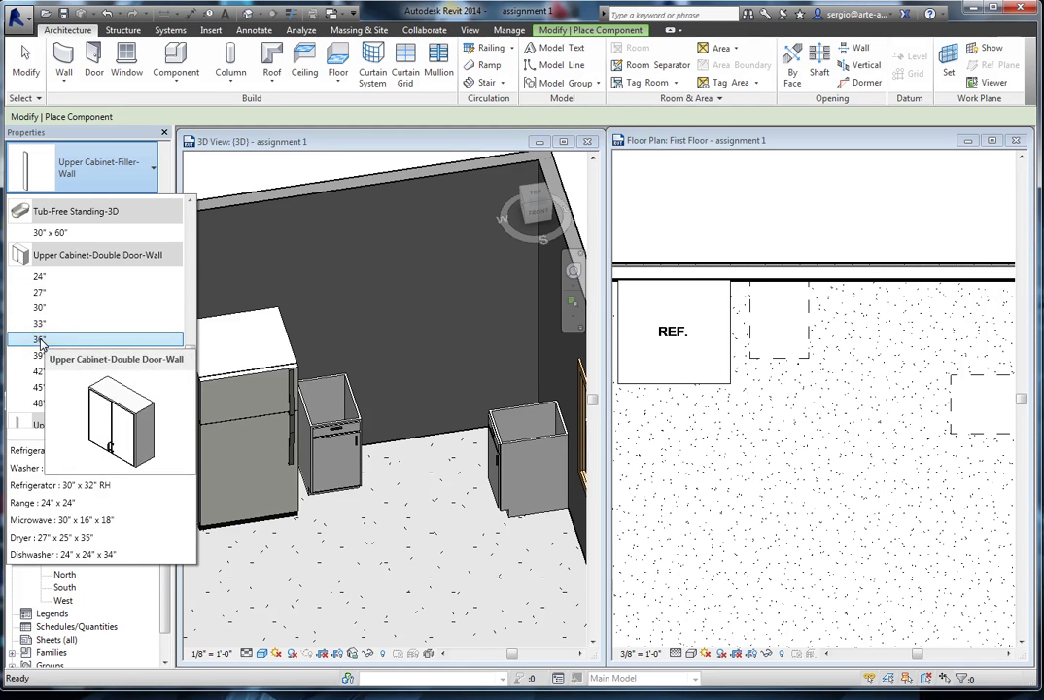
click(41, 340)
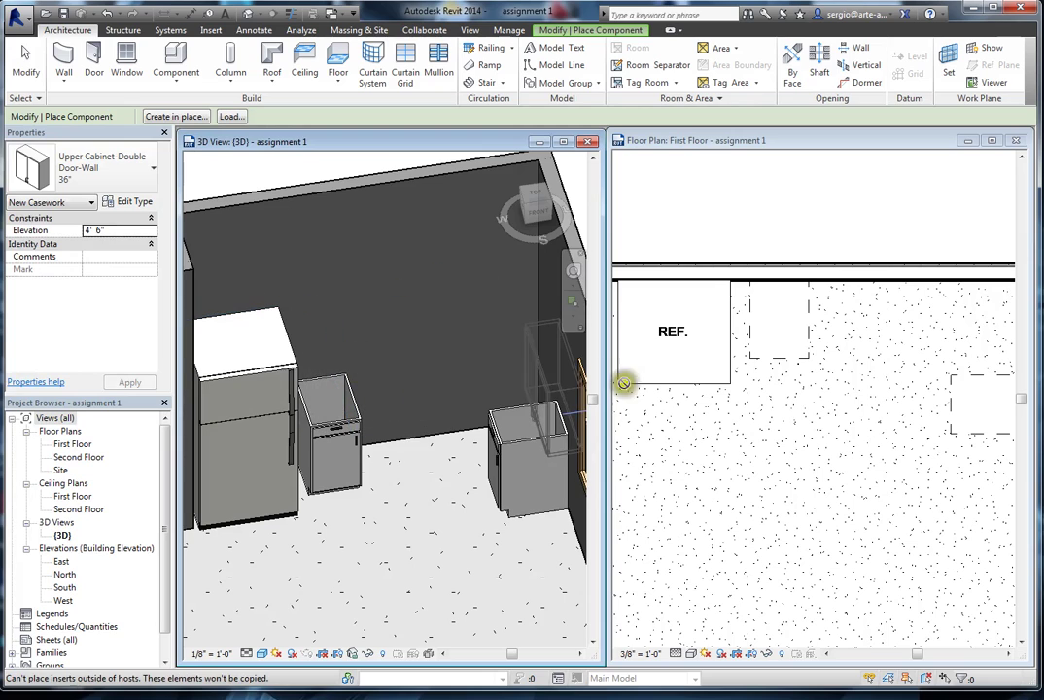
Place the double-door upper cabinet on the kitchen's back wall in the First Floor plan, about 1'-9" from the window wall, and end placement
click(855, 148)
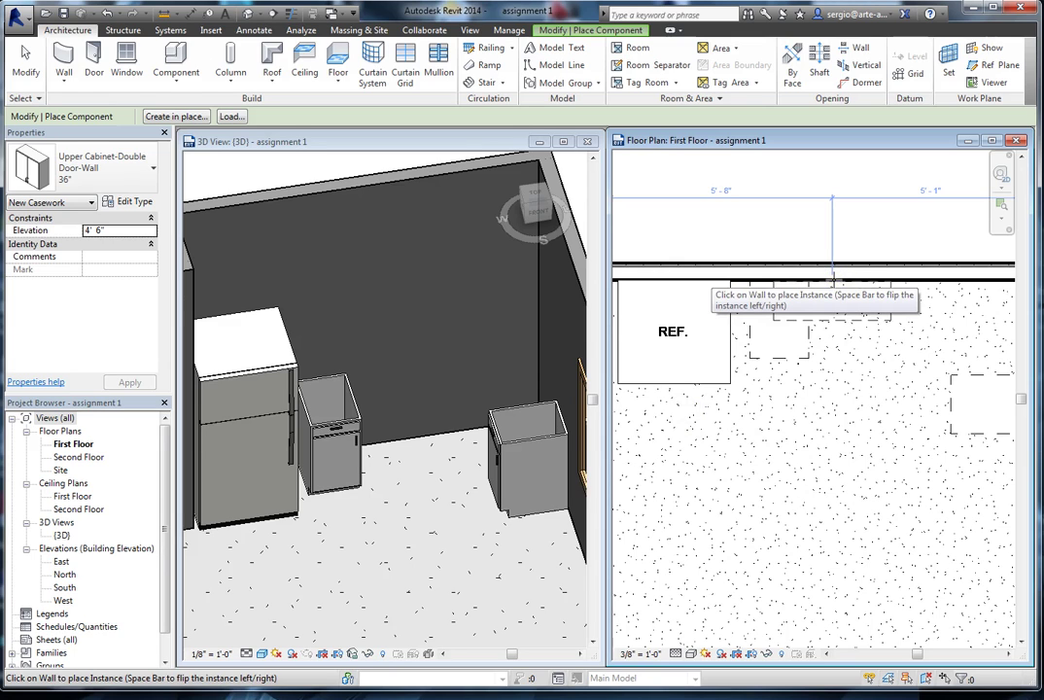
scroll(714, 278, down, 3)
scroll(817, 294, up, 4)
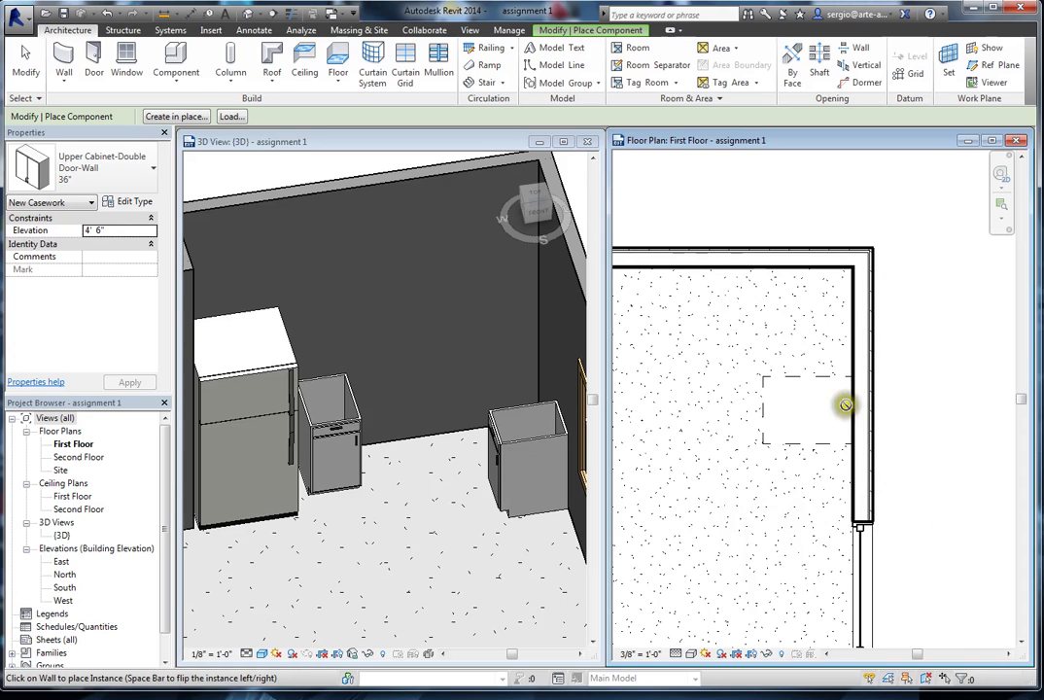
click(708, 266)
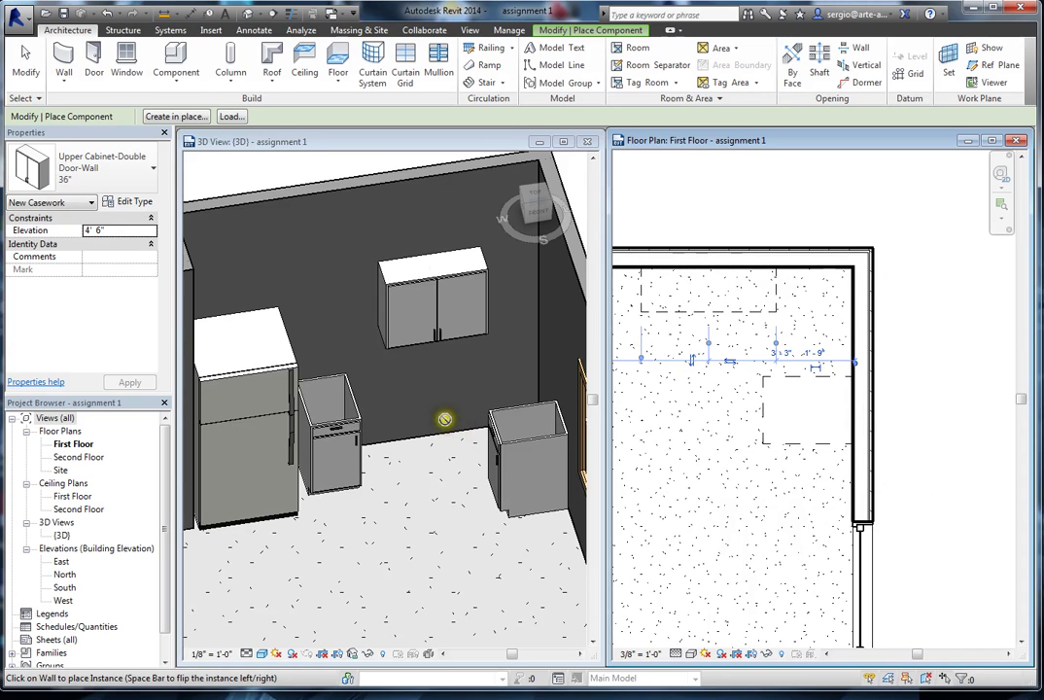
click(479, 556)
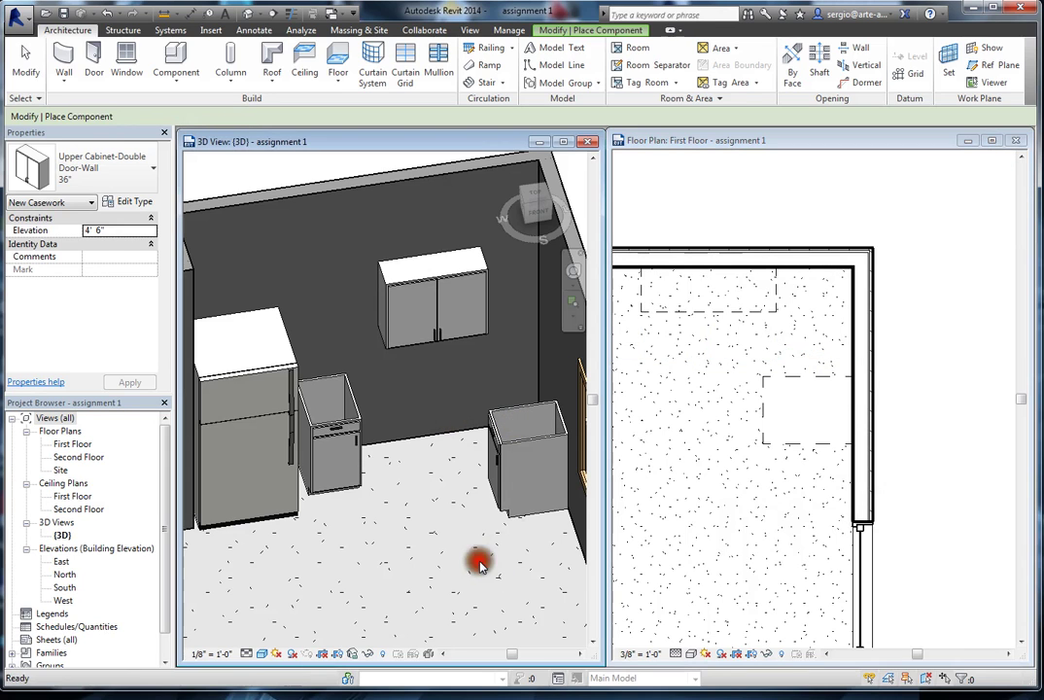
key(Escape)
Start placing another component, look through the loaded types, and open the family loader
scroll(486, 439, down, 3)
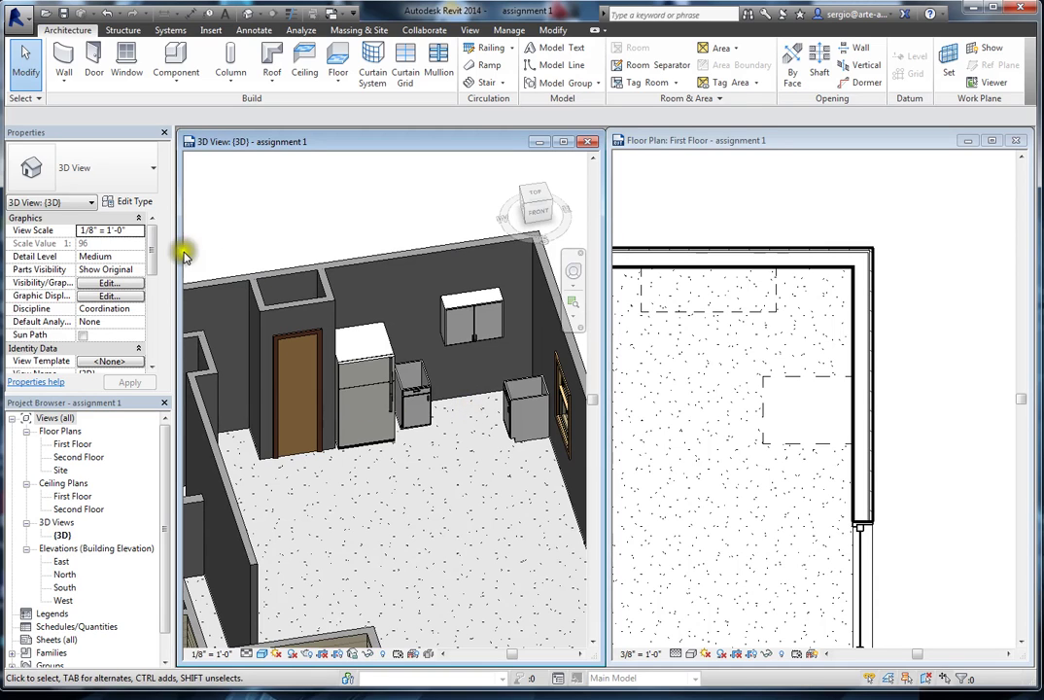
click(173, 64)
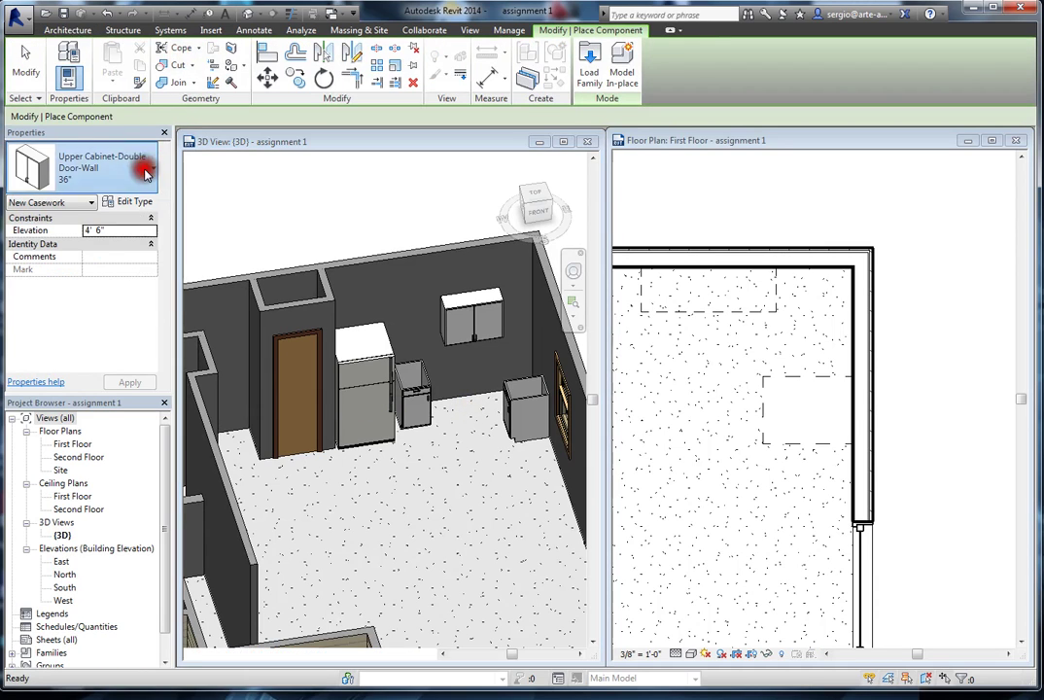
click(146, 171)
drag(188, 361, 207, 252)
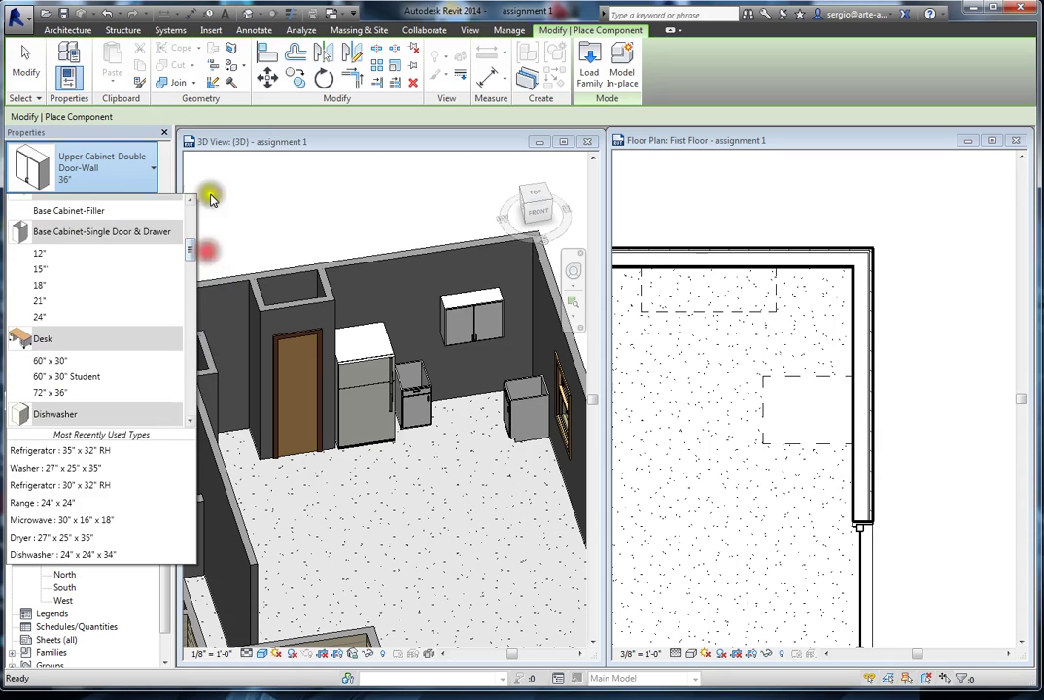
click(604, 76)
click(604, 75)
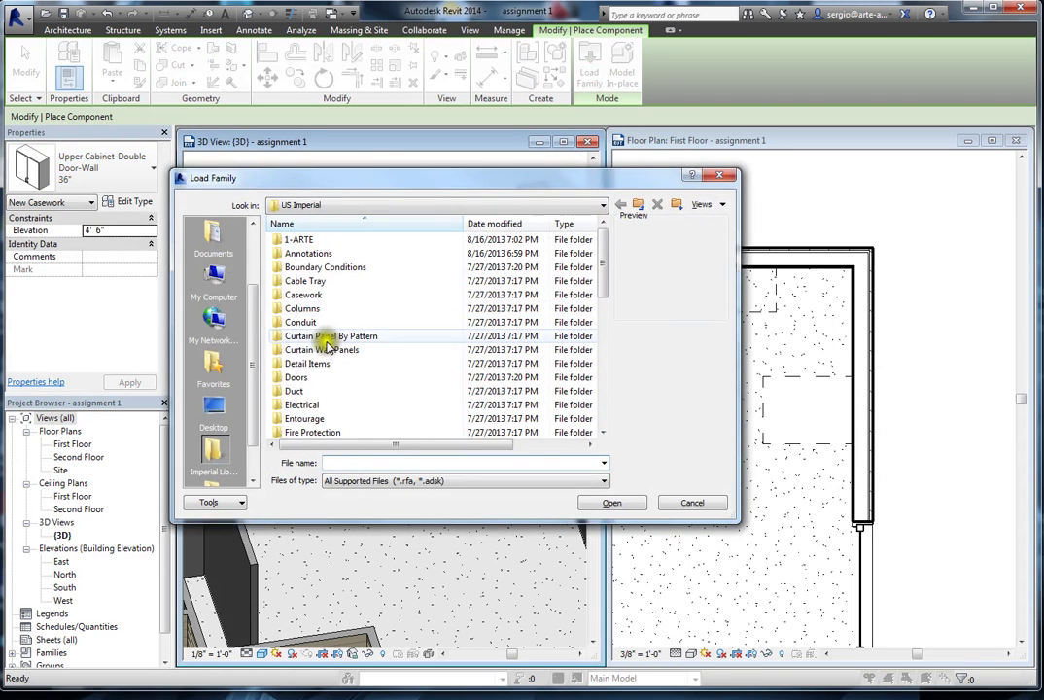
Load the Toilet-Domestic-3D family from the Water Closets folder of the architectural plumbing fixtures library
scroll(279, 418, down, 4)
click(311, 379)
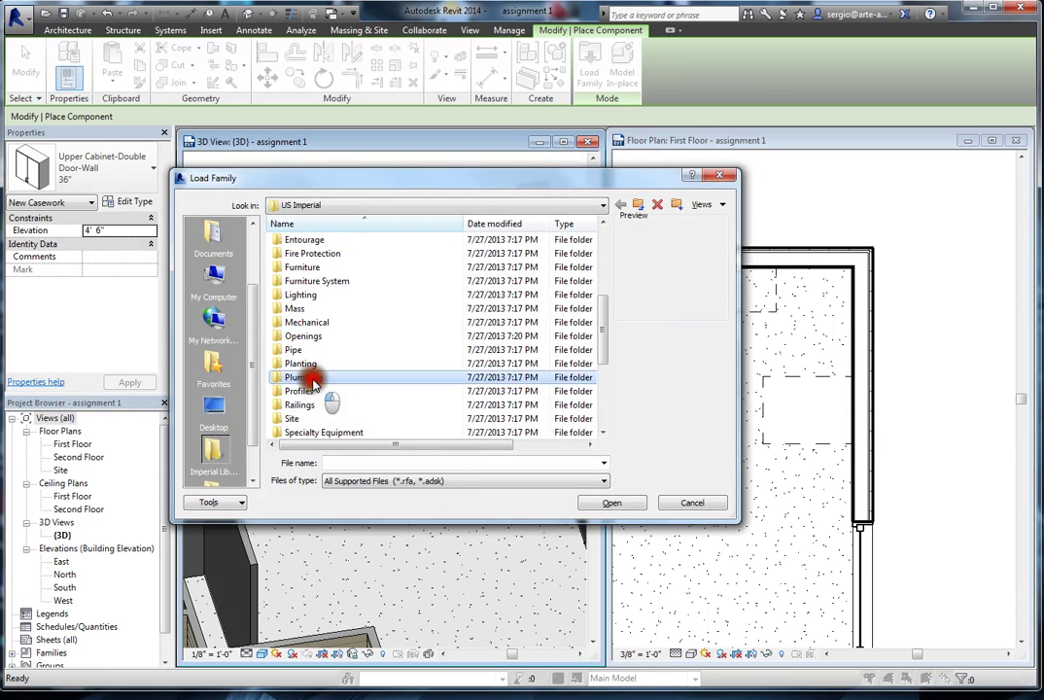
double_click(311, 379)
double_click(297, 239)
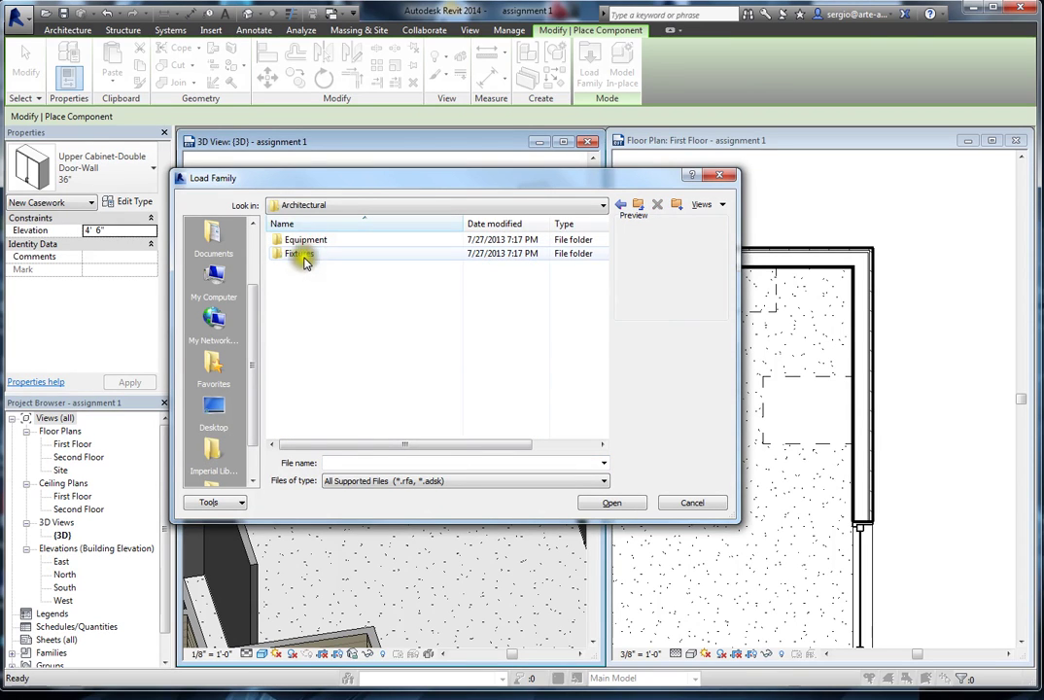
double_click(300, 254)
double_click(299, 320)
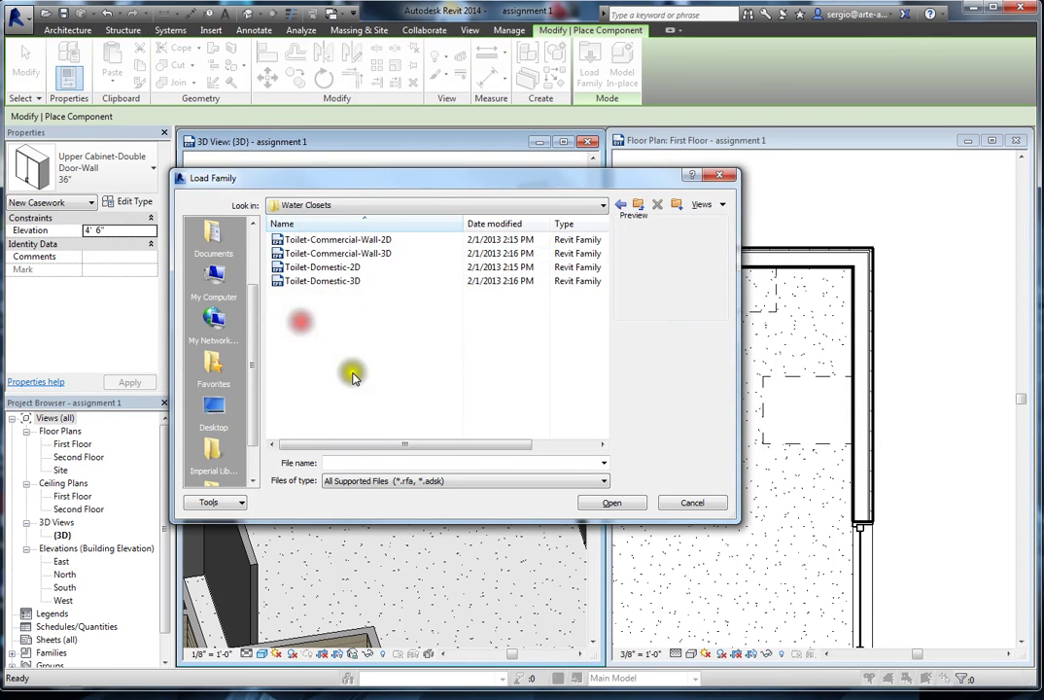
click(340, 281)
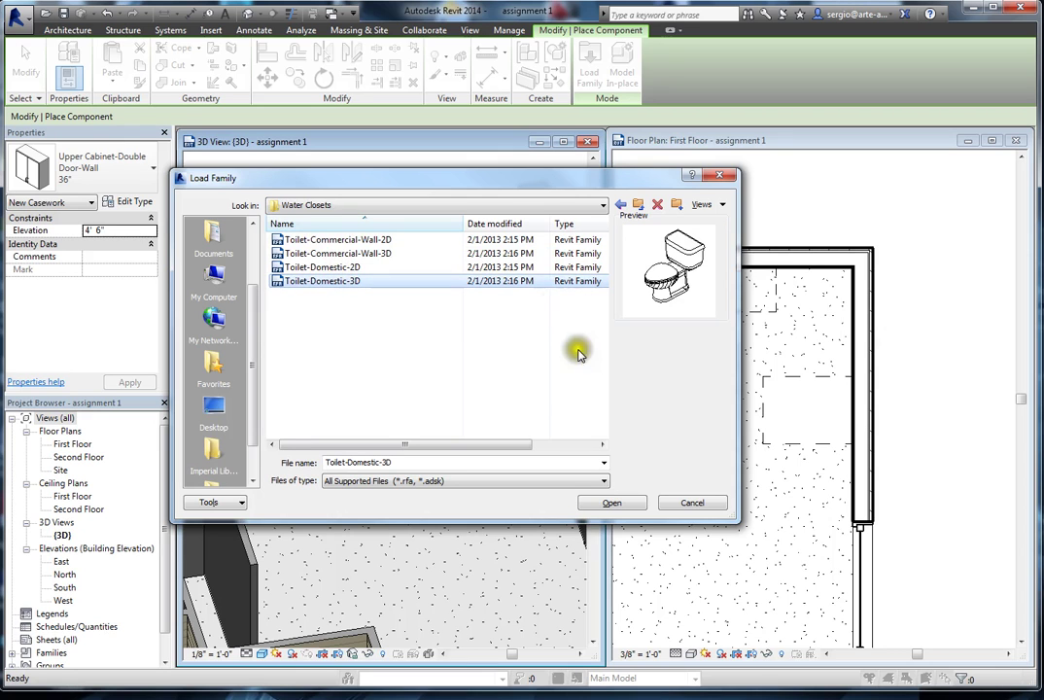
click(615, 502)
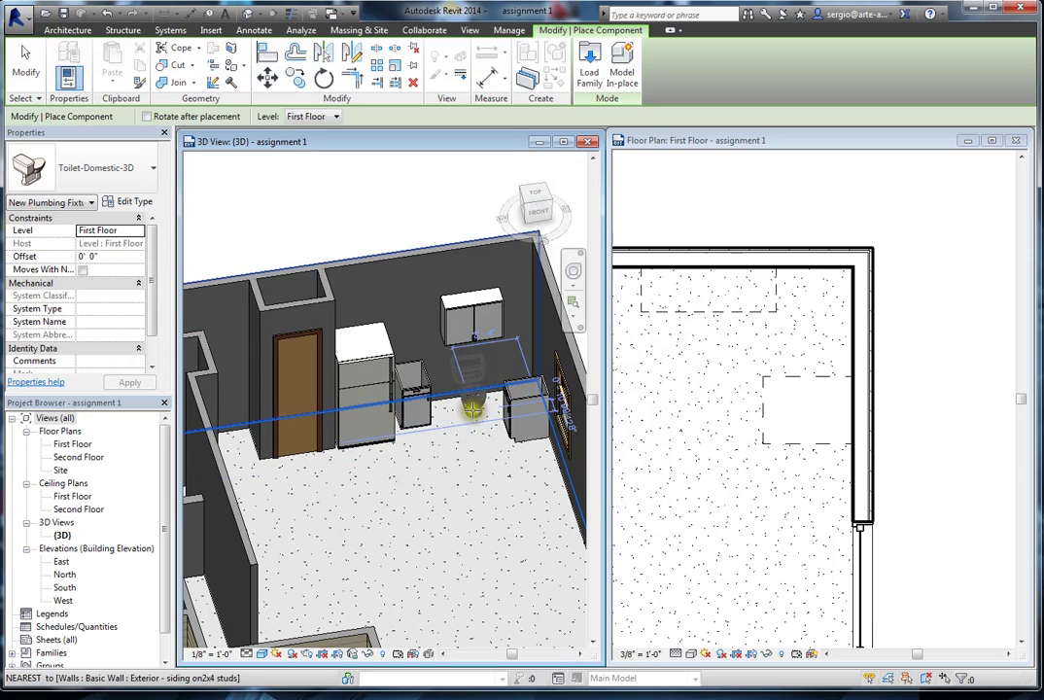
Place the Toilet-Domestic-3D in the First Floor plan with its tank against the window wall, just south of the kitchen window, and end placement
click(795, 144)
scroll(846, 361, down, 5)
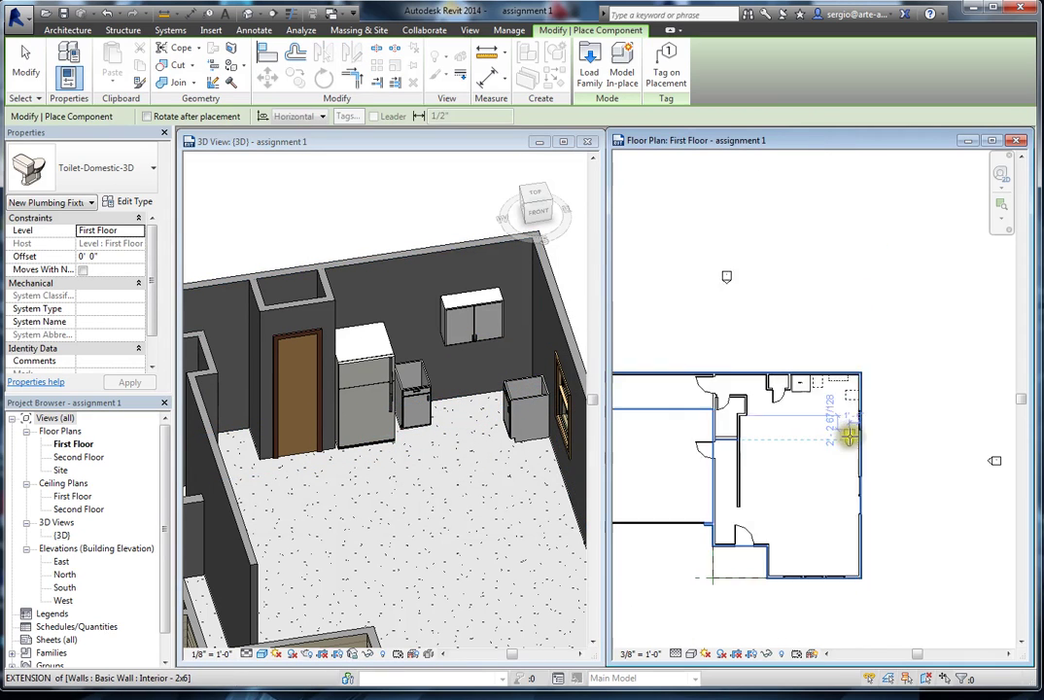
scroll(848, 437, up, 4)
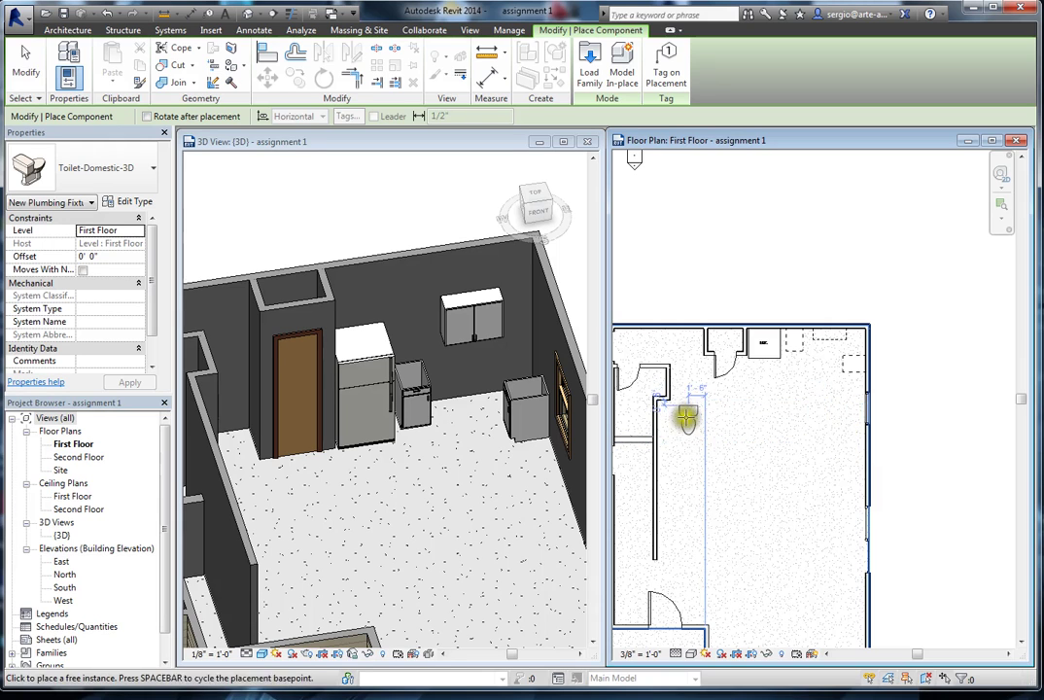
scroll(780, 409, up, 2)
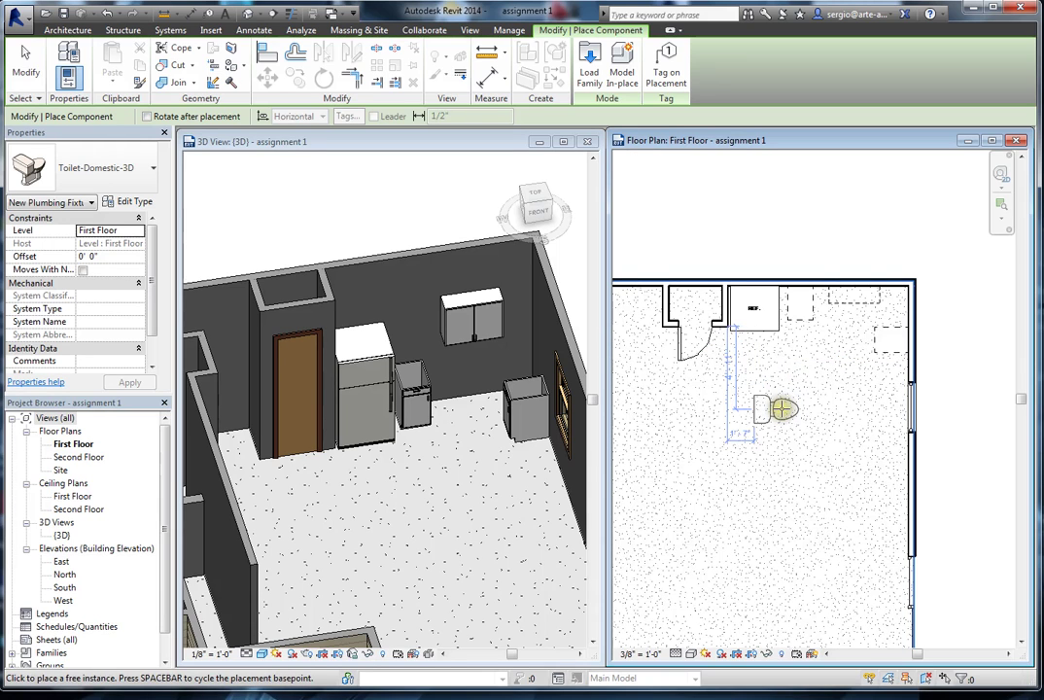
scroll(735, 398, down, 2)
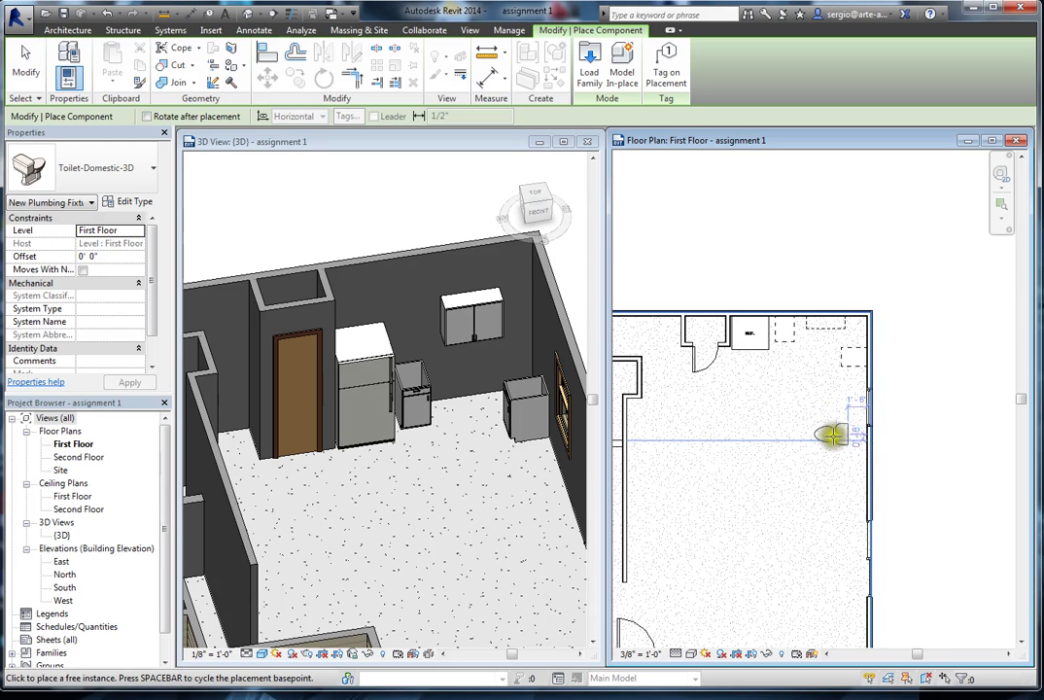
scroll(855, 442, up, 3)
scroll(846, 437, up, 4)
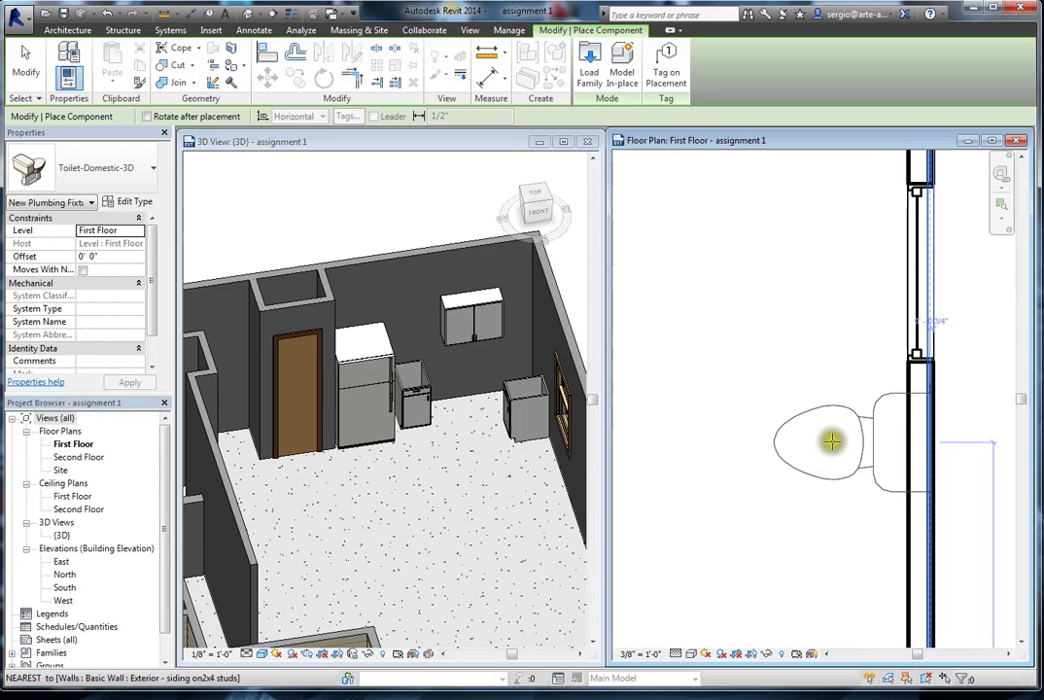
click(810, 442)
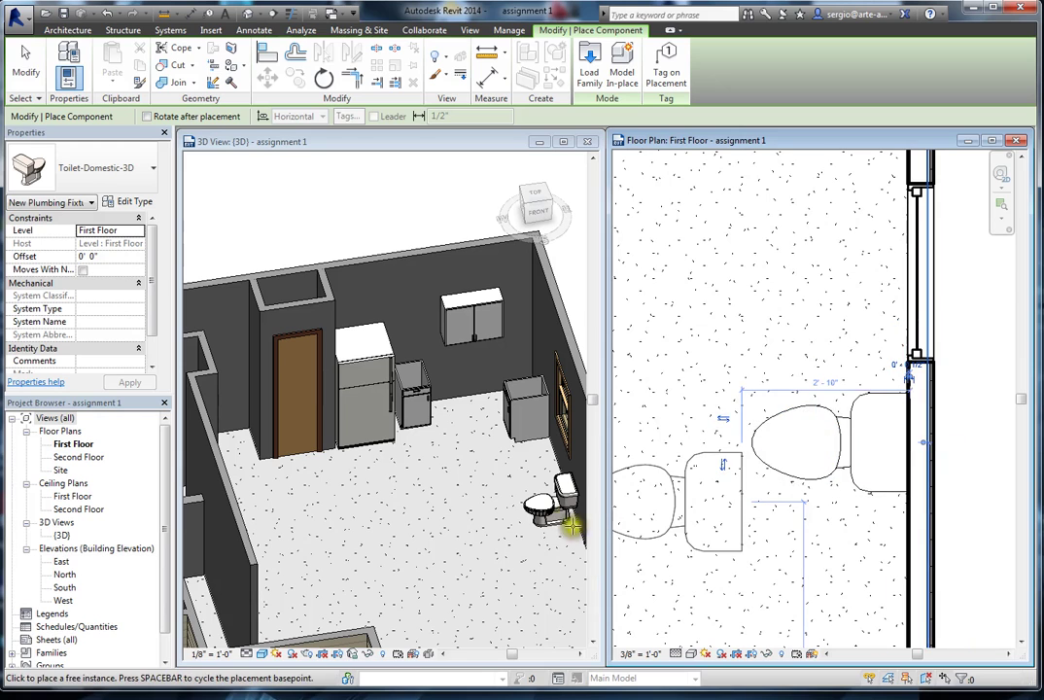
key(Escape)
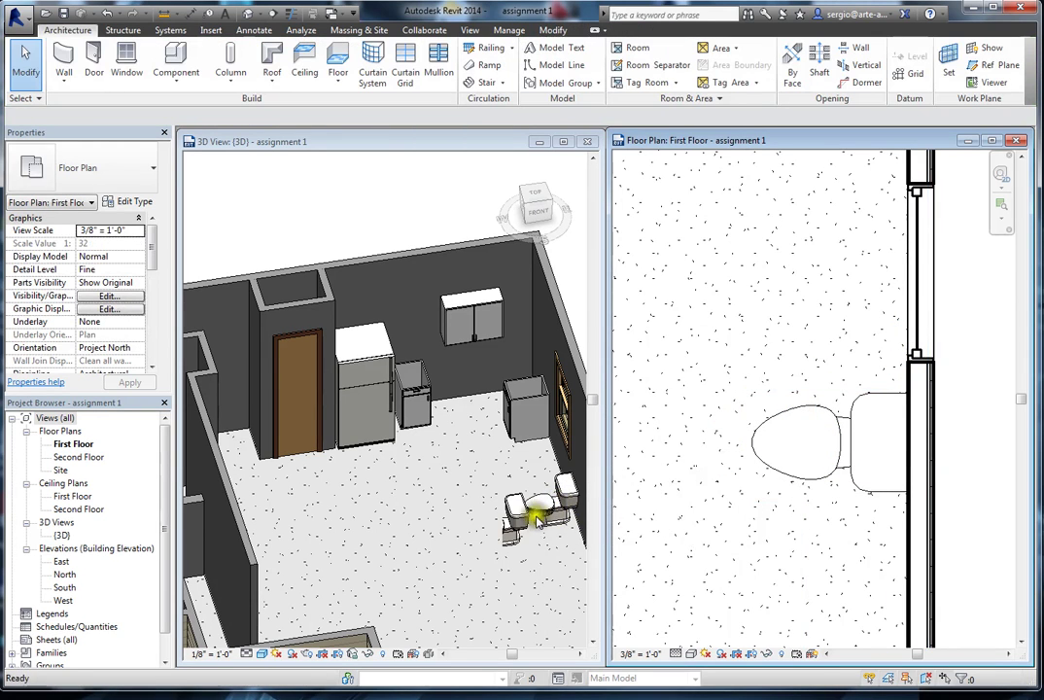
click(522, 593)
scroll(435, 529, down, 3)
scroll(485, 525, up, 4)
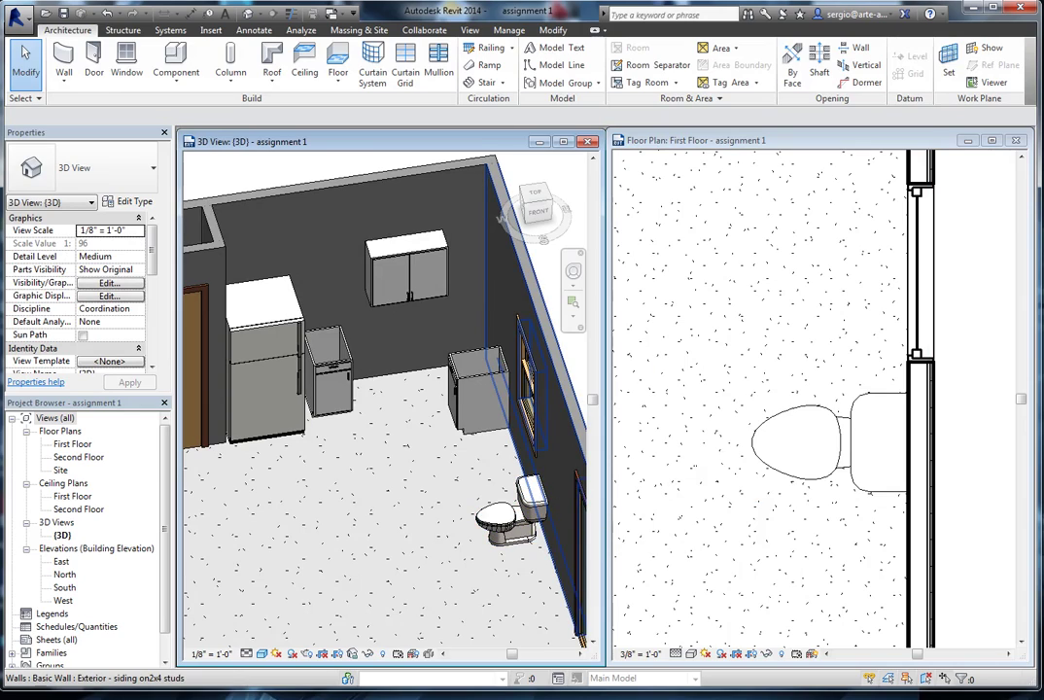
Switch to Assignments.pdf in Bluebeam Revu and examine the highlighted fixtures on the floor plans on pages 3 and 4
drag(1043, 123, 445, 71)
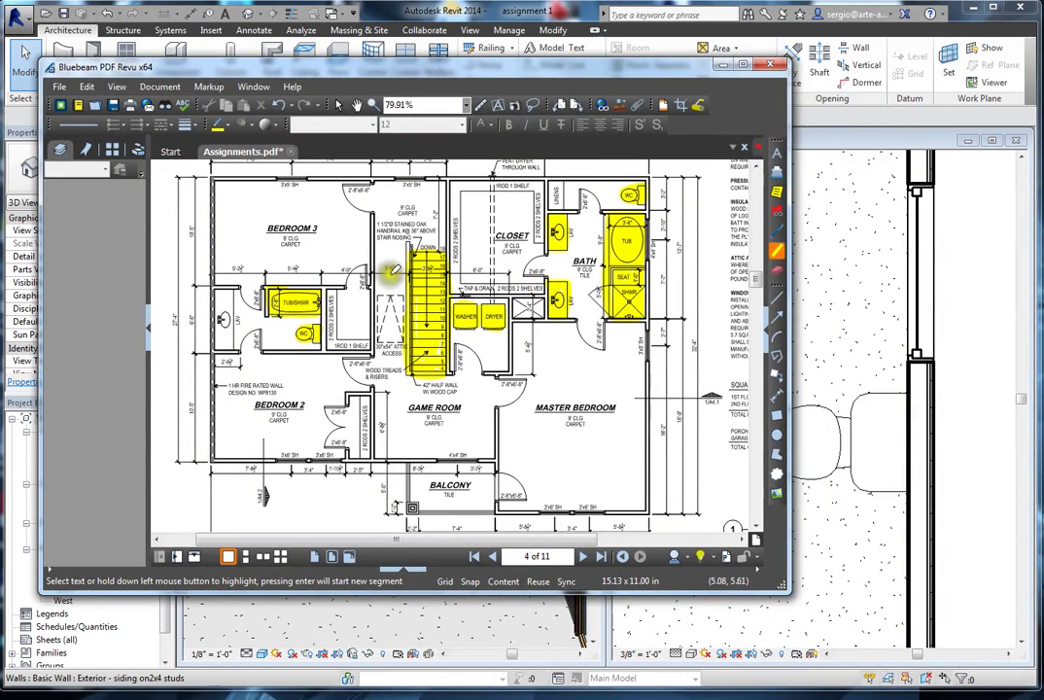
click(492, 556)
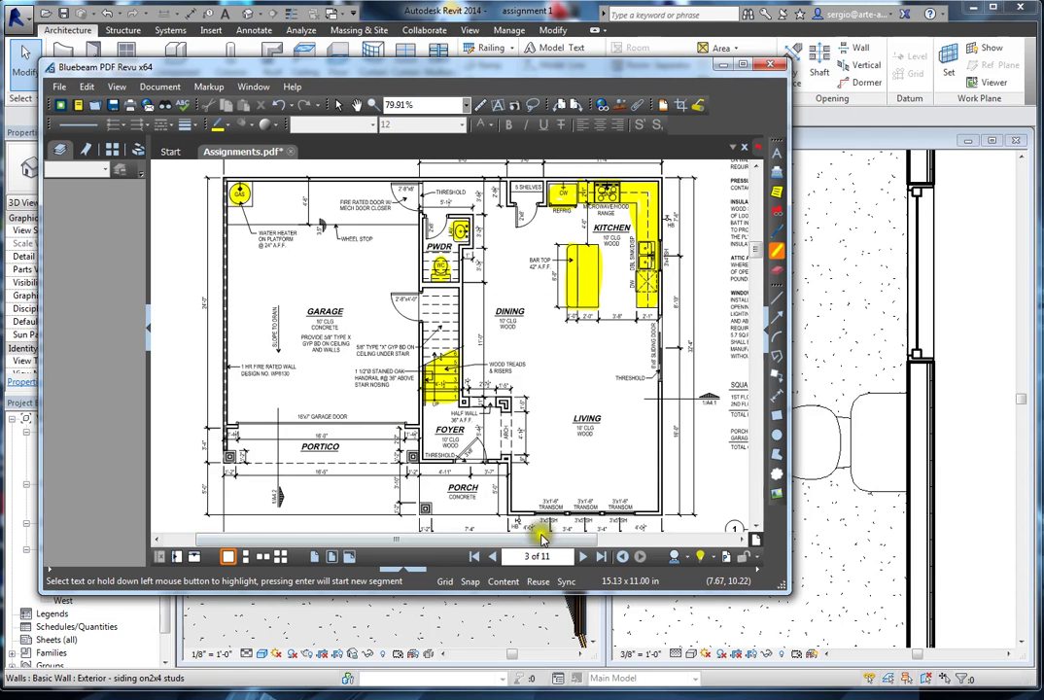
click(582, 556)
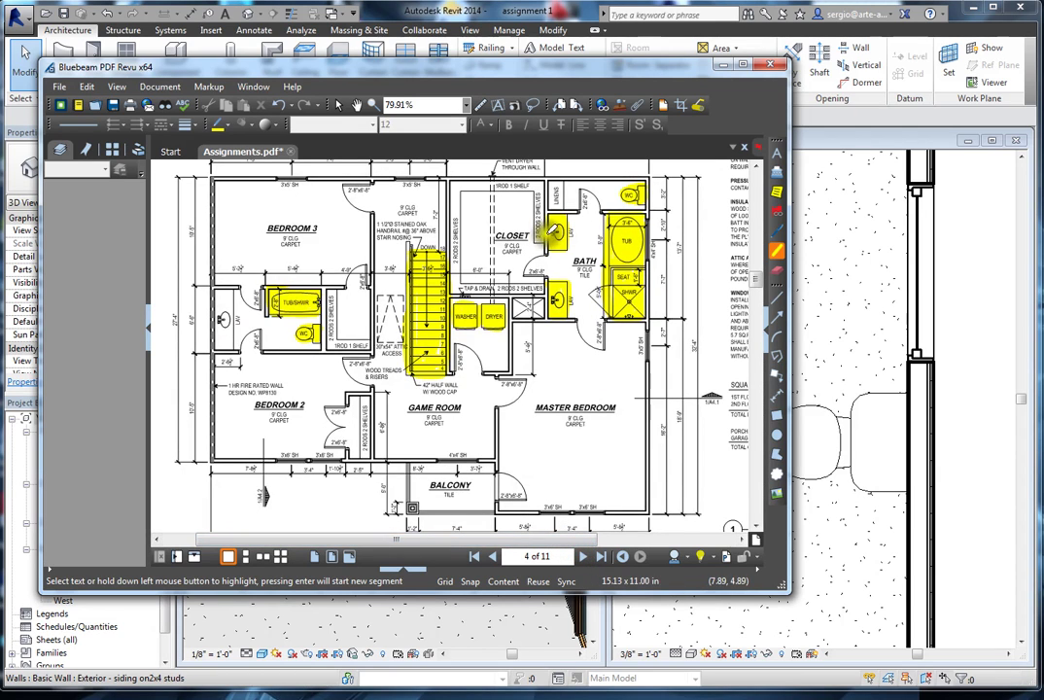